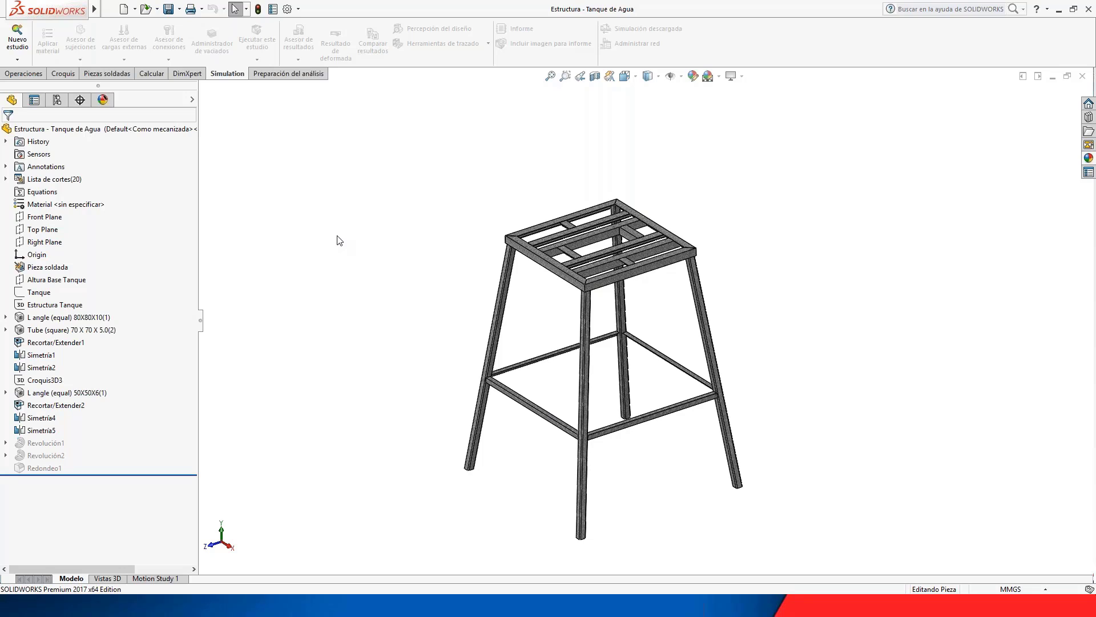
Step: Review the weldment feature and the L angle 80X80X10 and square tube 70 X 70 X 5.0 structural members of the tank frame
left_click(64, 269)
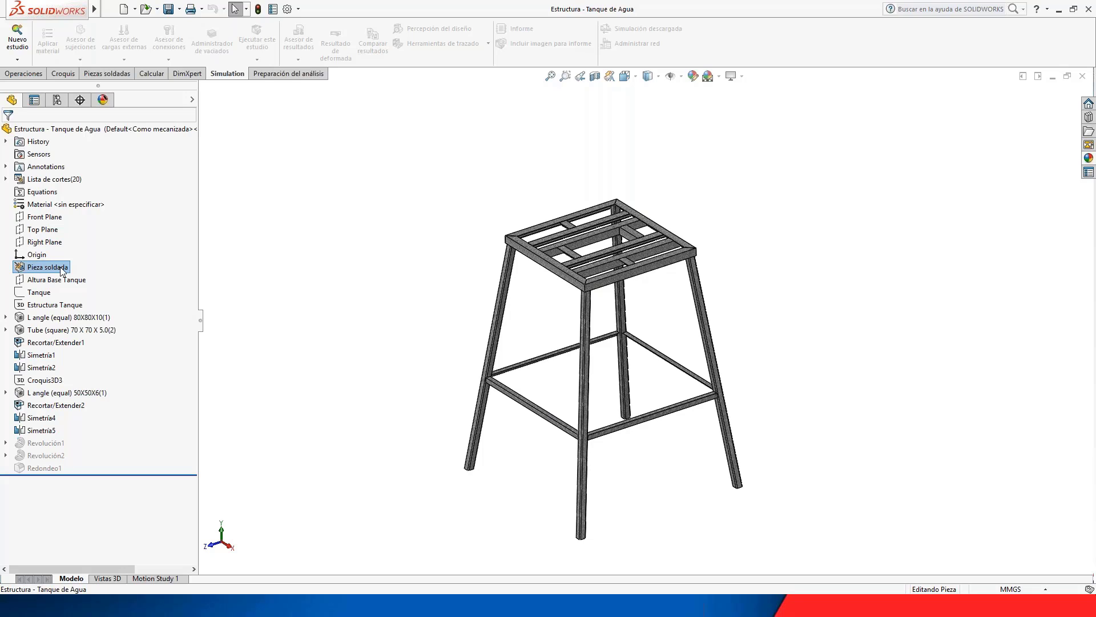
left_click(92, 318)
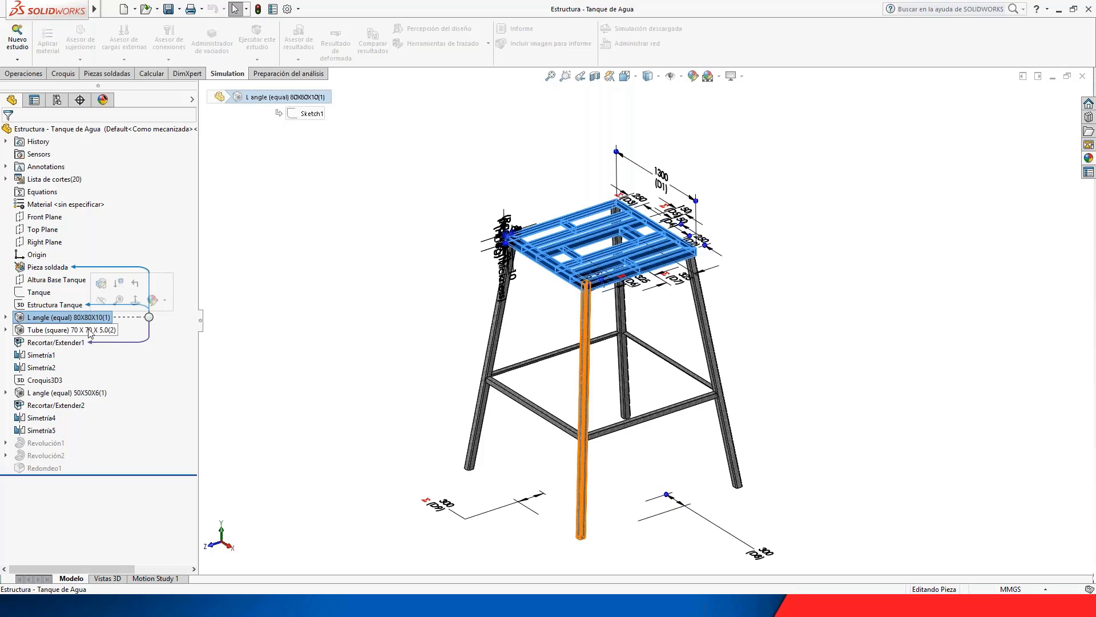
left_click(89, 331)
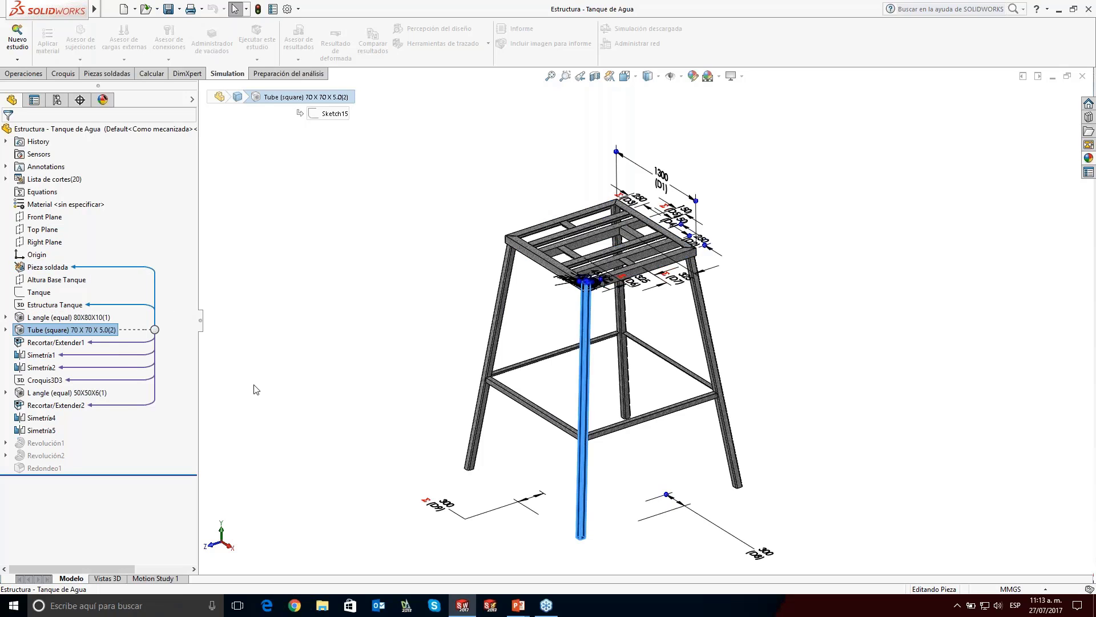
left_click(50, 268)
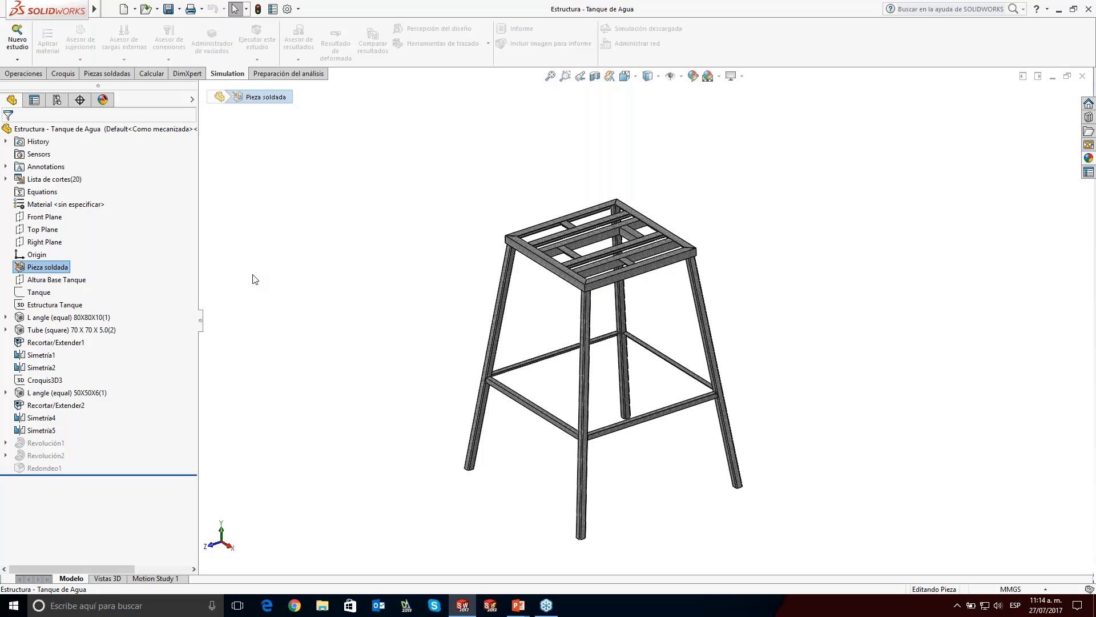
Step: Assign the material Acero al carbono no aleado to the whole tank structure
right_click(88, 211)
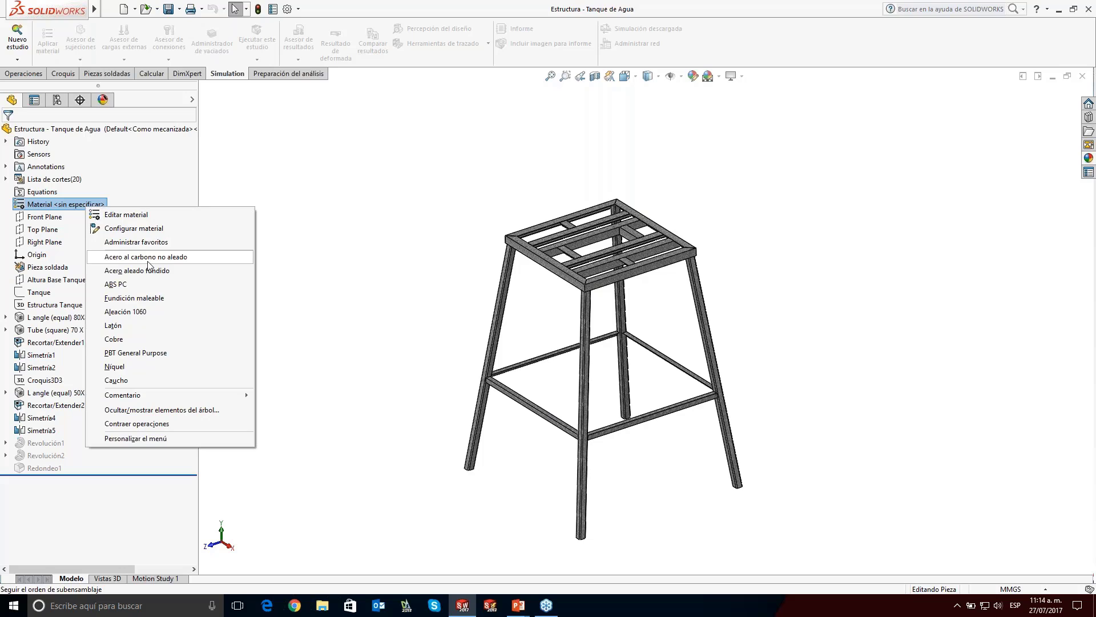
left_click(169, 260)
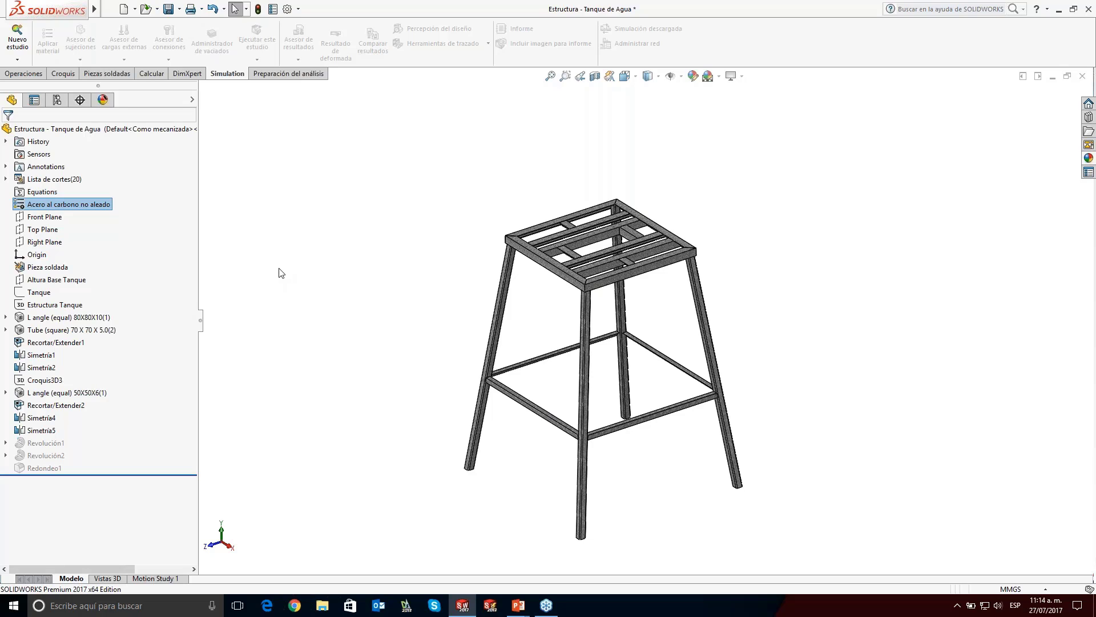
Step: Create a new static analysis study named "estructuras"
left_click(18, 42)
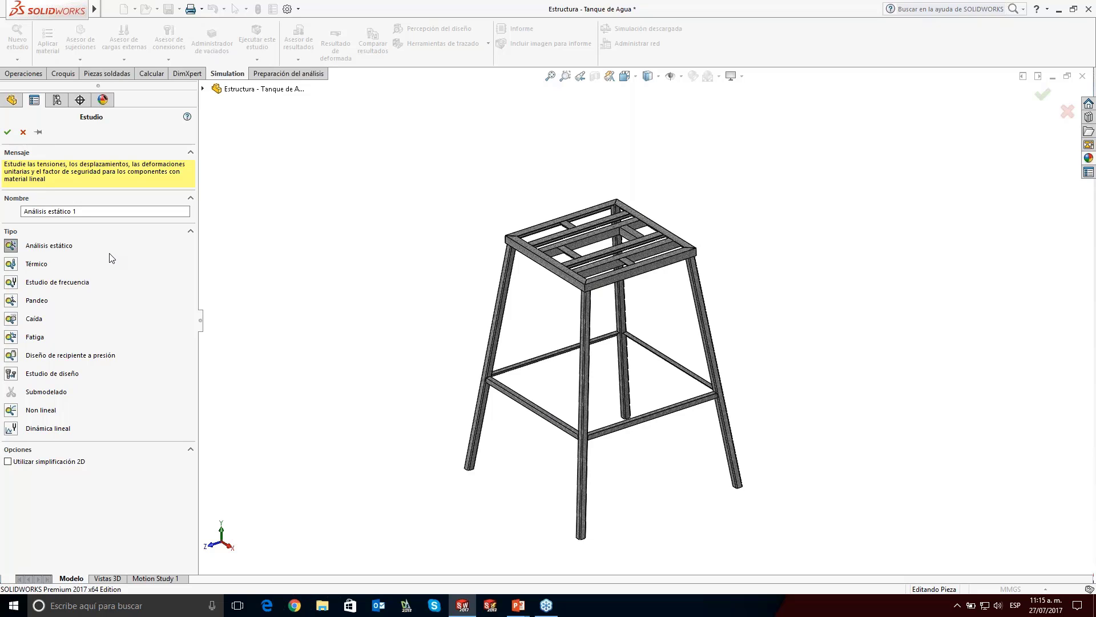
left_click_drag(96, 212, 19, 200)
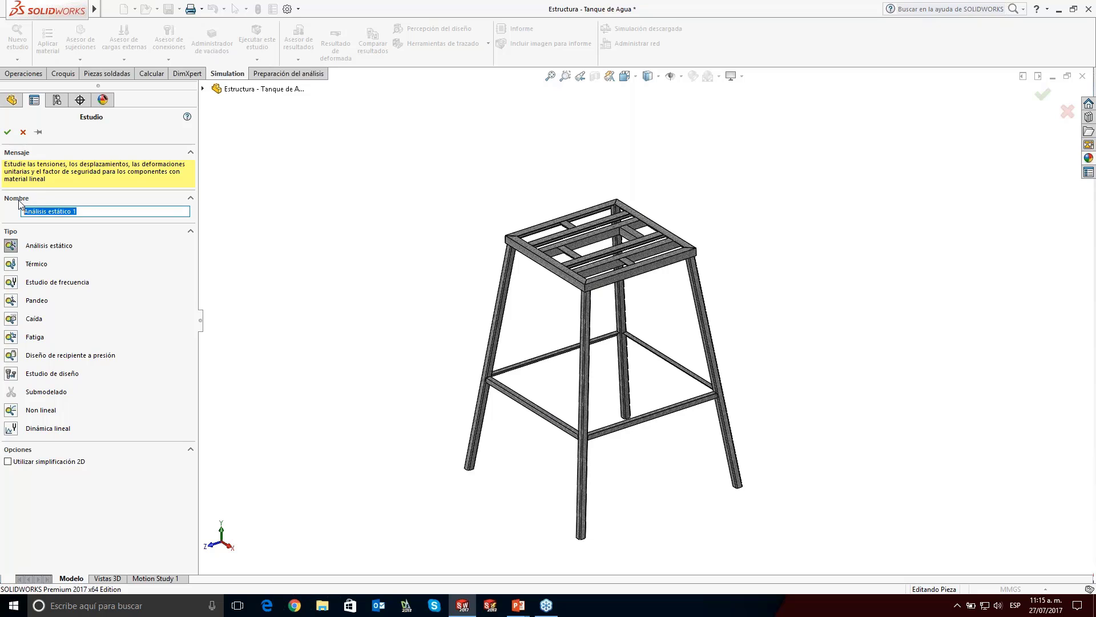
type("estructuras")
left_click(5, 135)
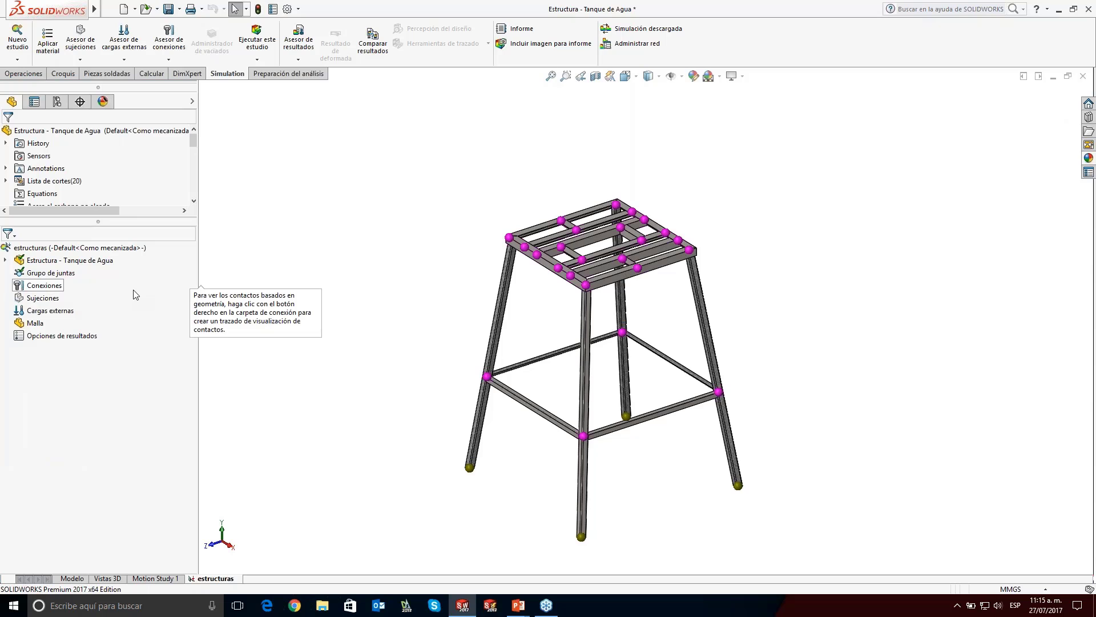
Step: Expand the study's cut list and treat the first L angle 80X80X10 body of Elemento de lista de cortes1 as a solid
left_click(5, 260)
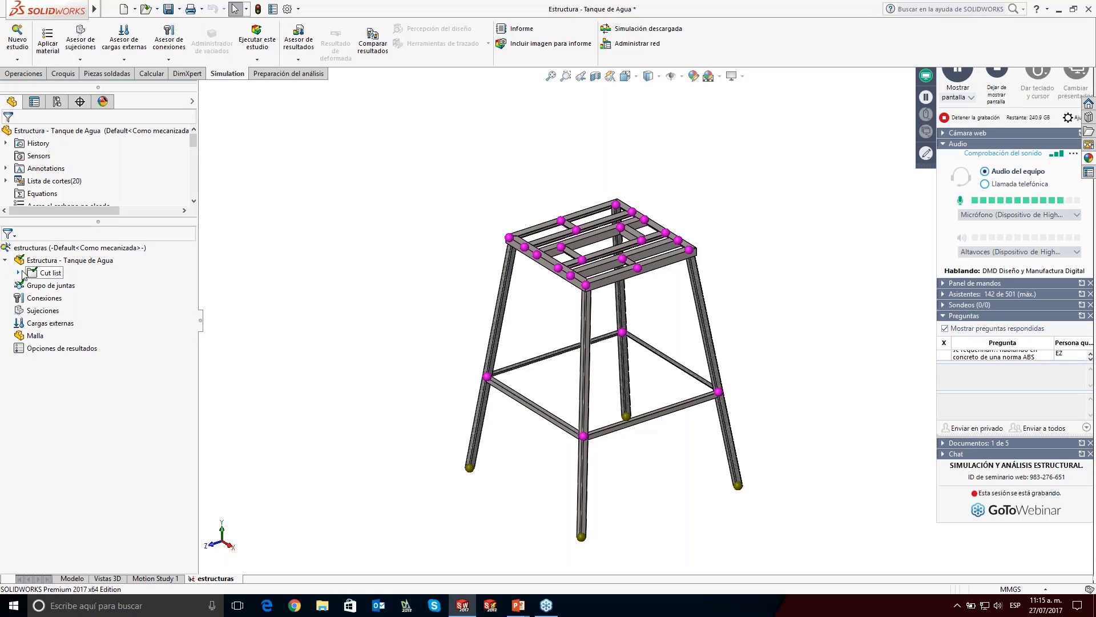
left_click(19, 273)
left_click(32, 285)
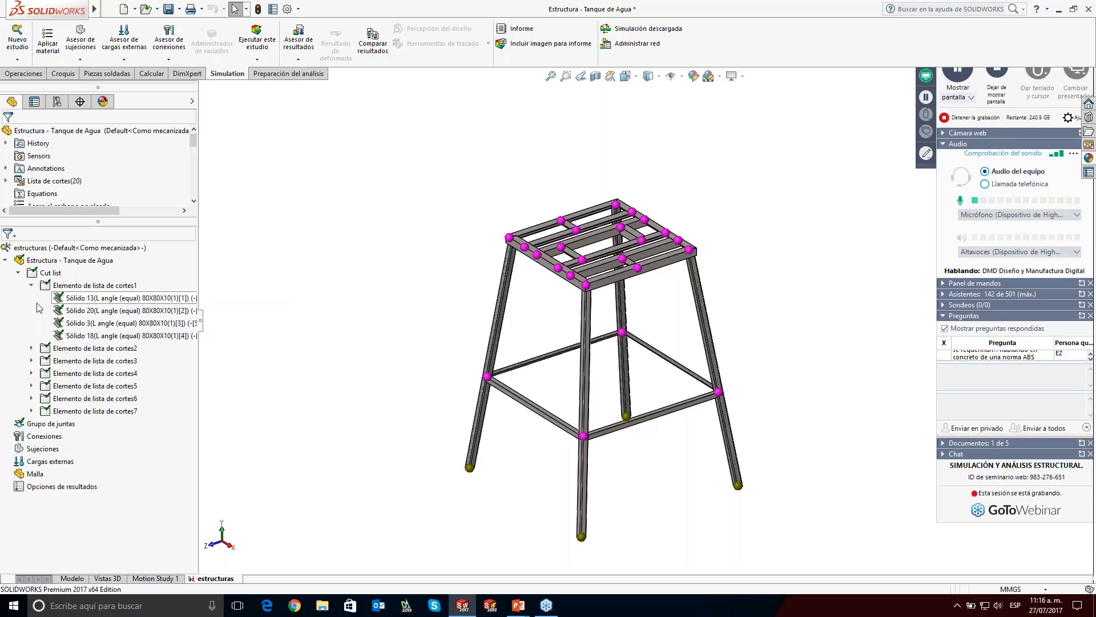
right_click(96, 300)
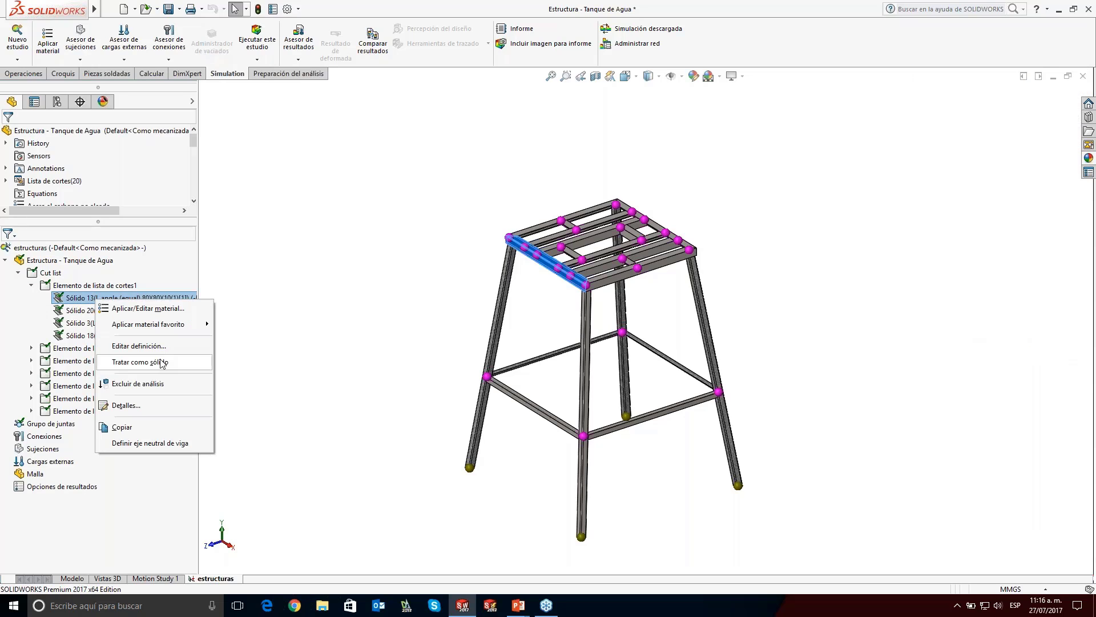
left_click(163, 362)
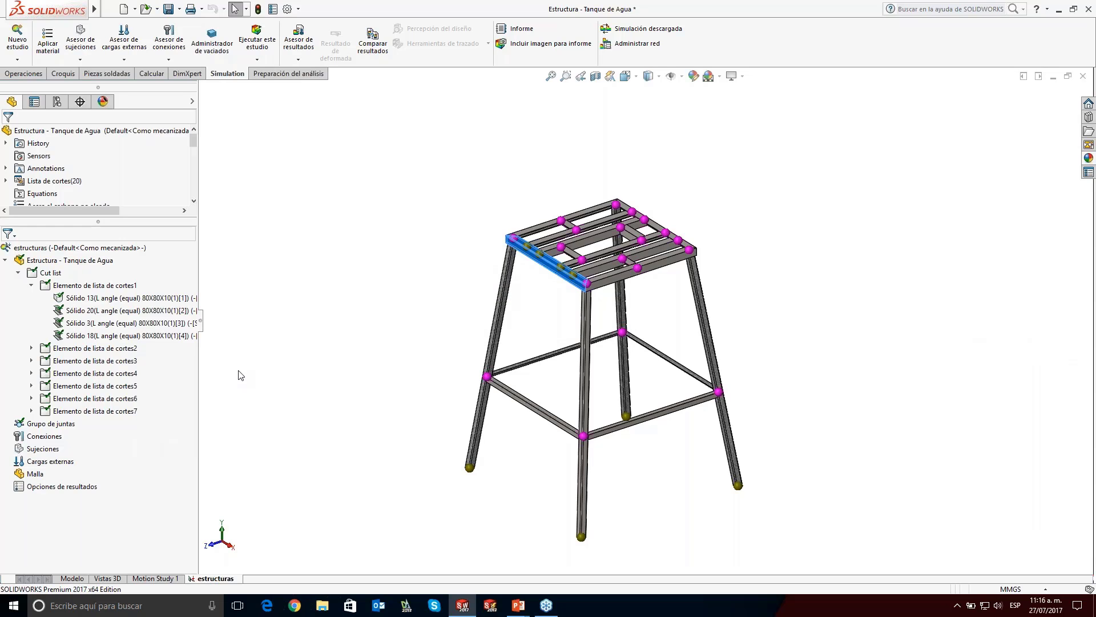
Step: Treat the first L angle 80X80X10 body of Elemento de lista de cortes1 as a beam again
right_click(132, 298)
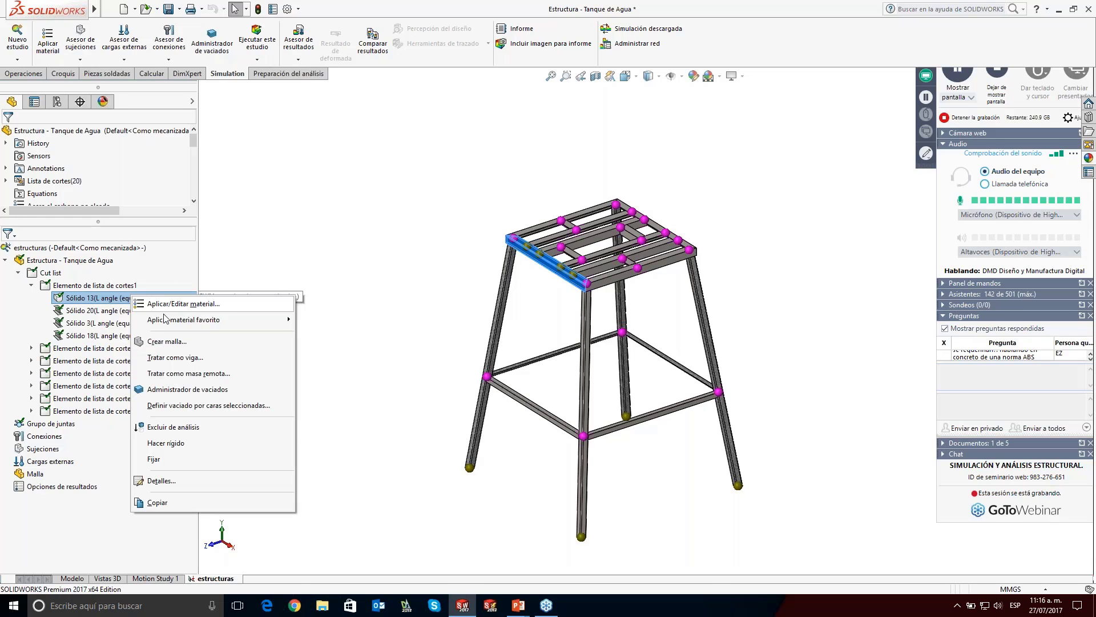
left_click(229, 360)
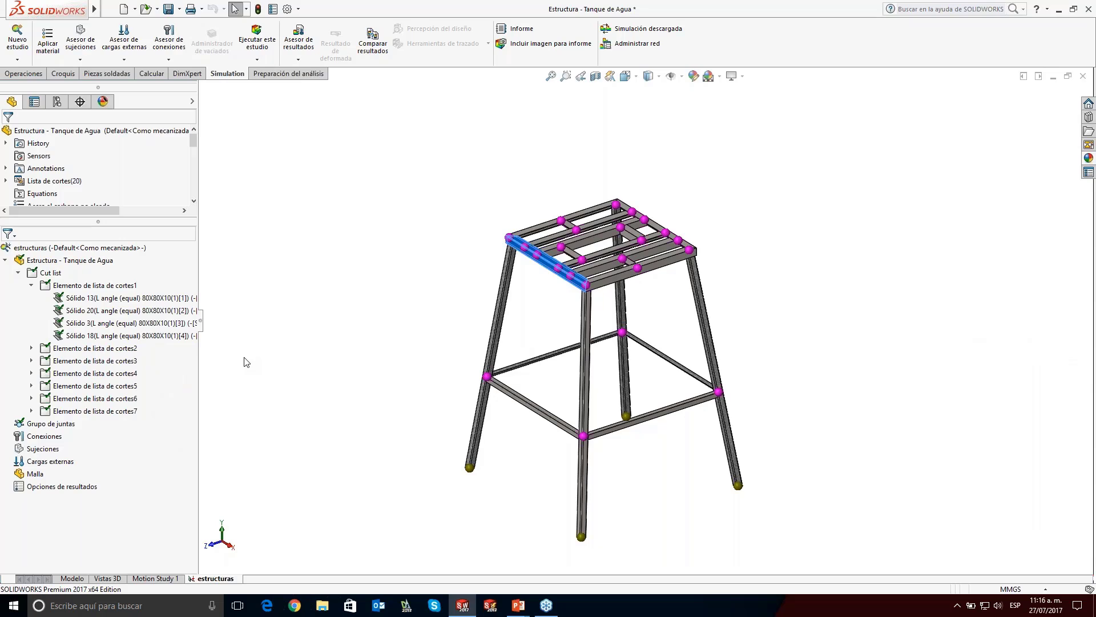
left_click(368, 324)
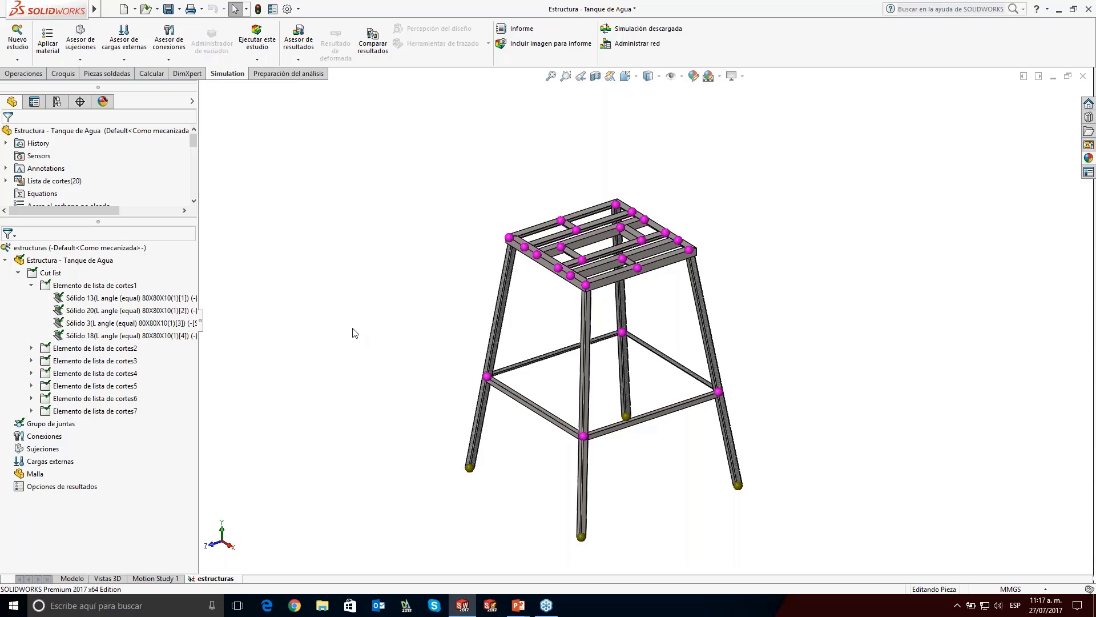
Step: Edit the first L angle 80X80X10 beam's definition, setting end connection 1 to Manual and showing the beam direction
right_click(109, 301)
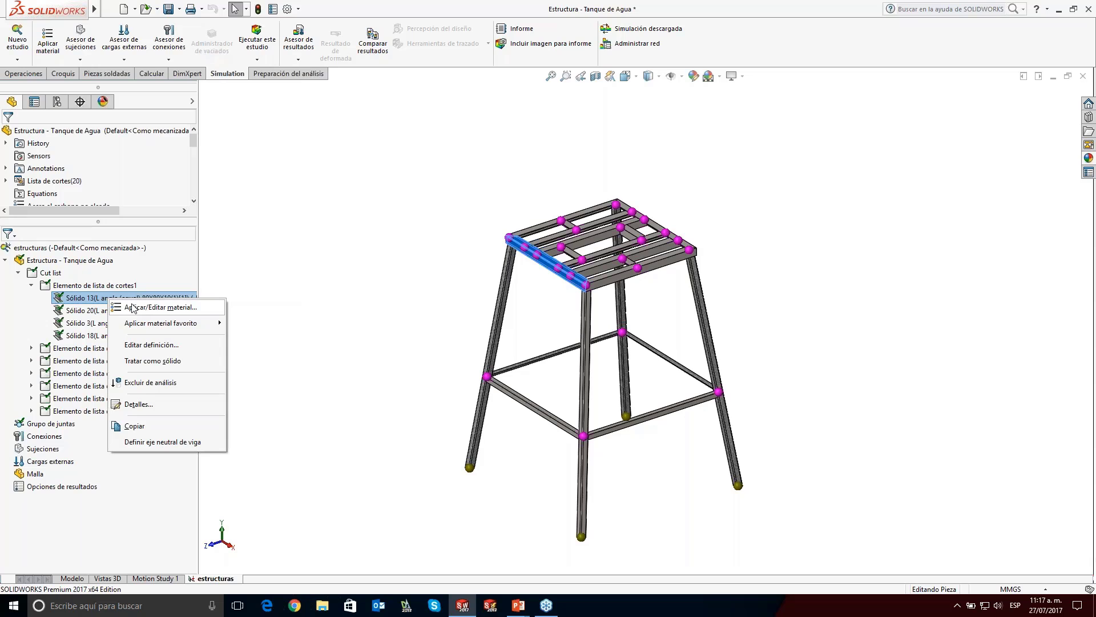
left_click(168, 345)
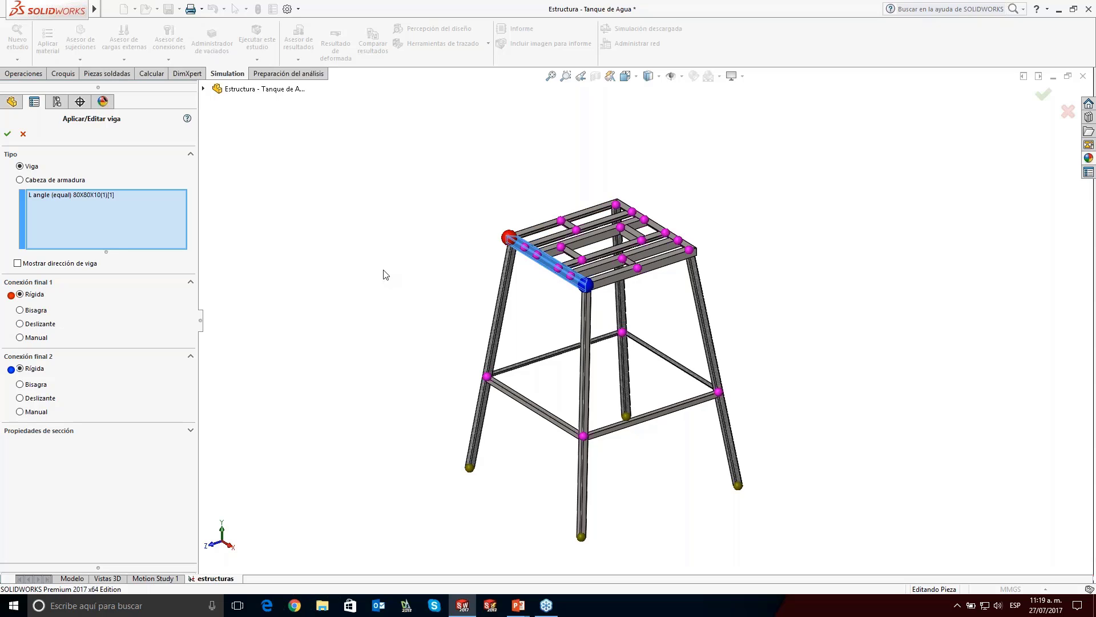
left_click(36, 338)
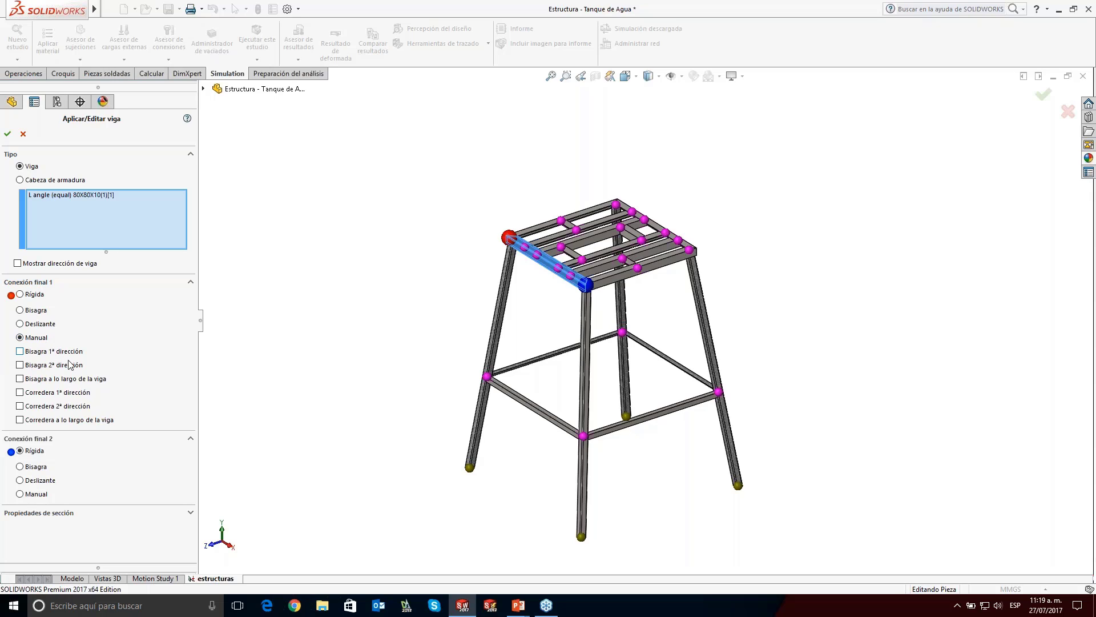
left_click(61, 264)
scroll(548, 217, "down", 2)
scroll(567, 235, "down", 2)
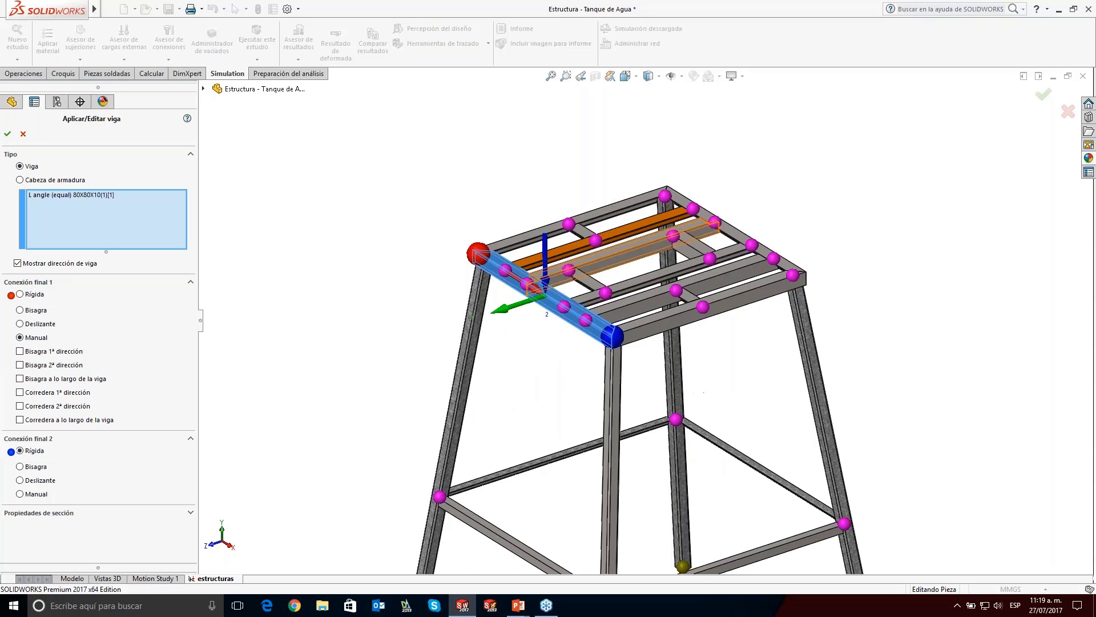
scroll(557, 294, "down", 1)
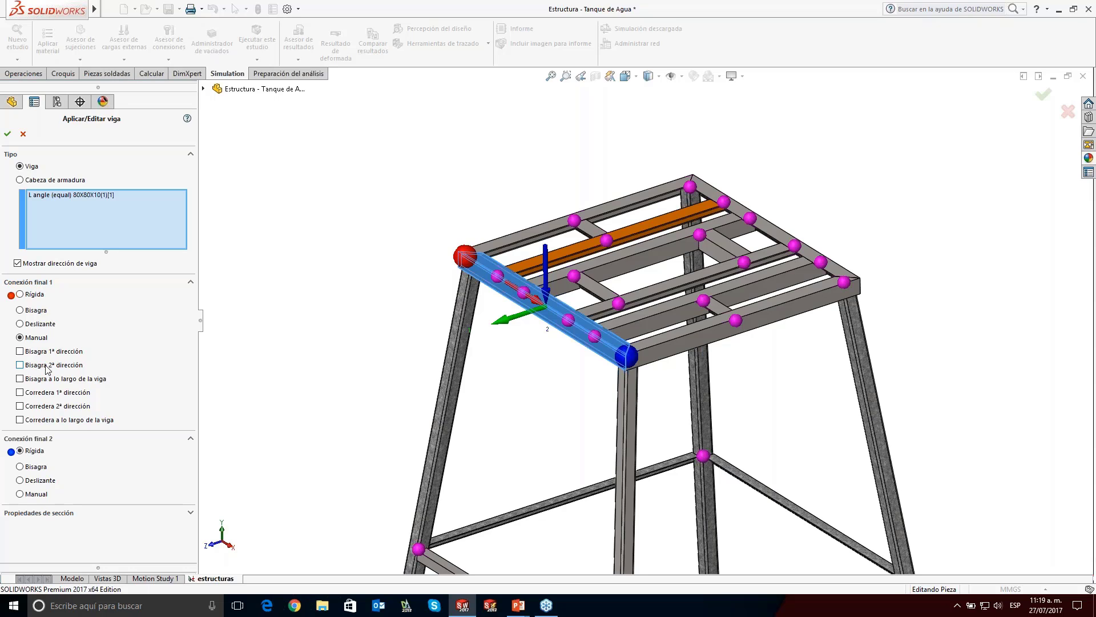
Step: Return end connection 1 of the L angle beam to Rígida, hide the beam direction and accept the definition
left_click(21, 294)
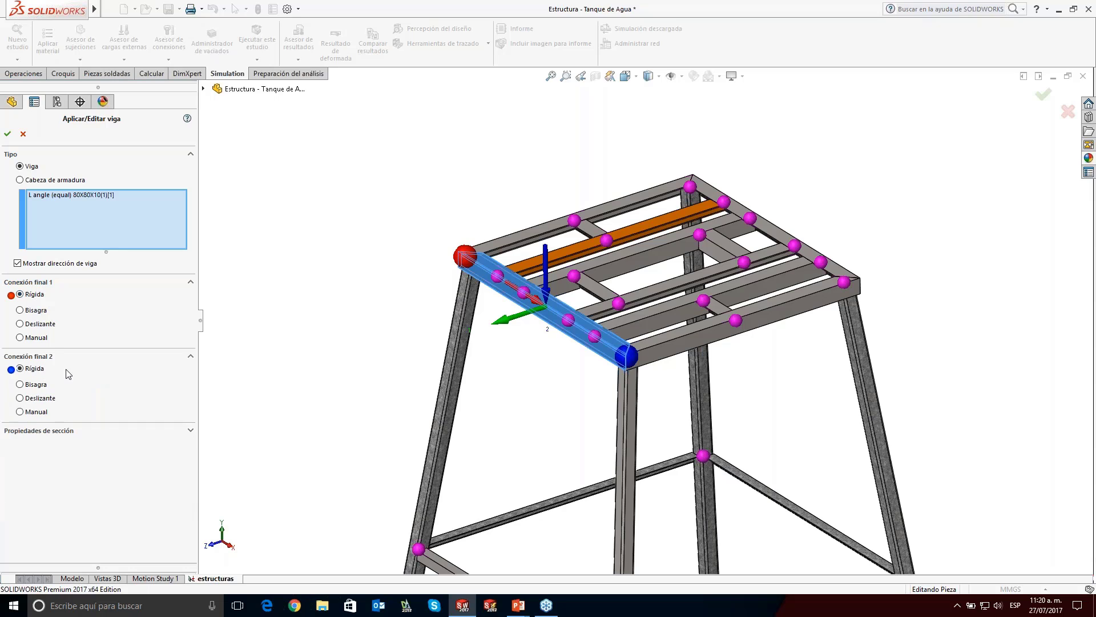
scroll(475, 402, "up", 5)
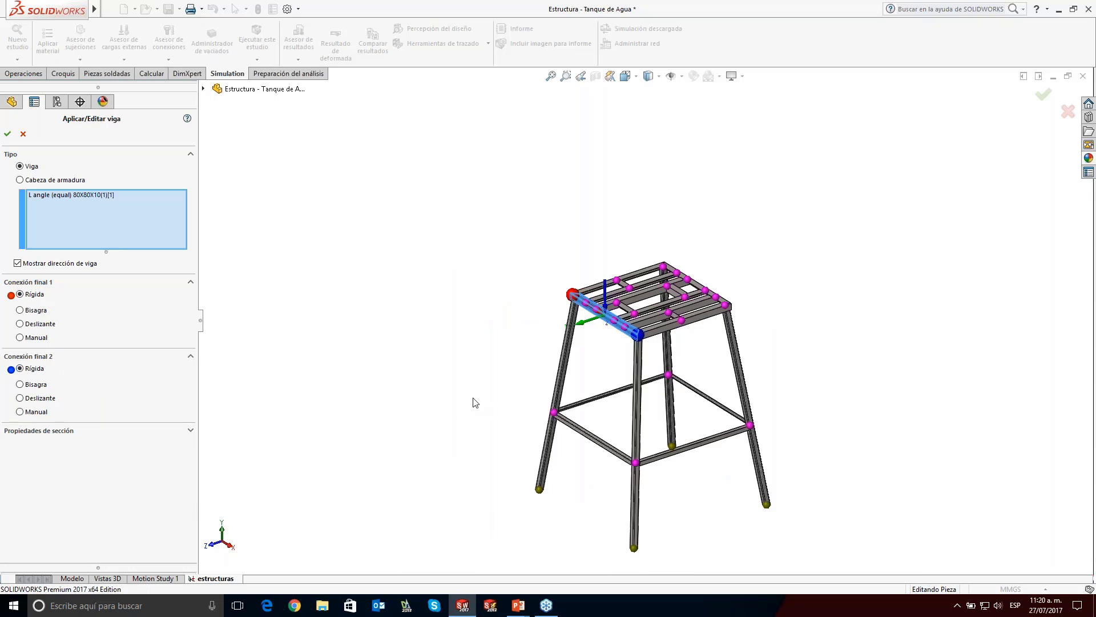
middle_click_drag(737, 508, 713, 466, "ctrl")
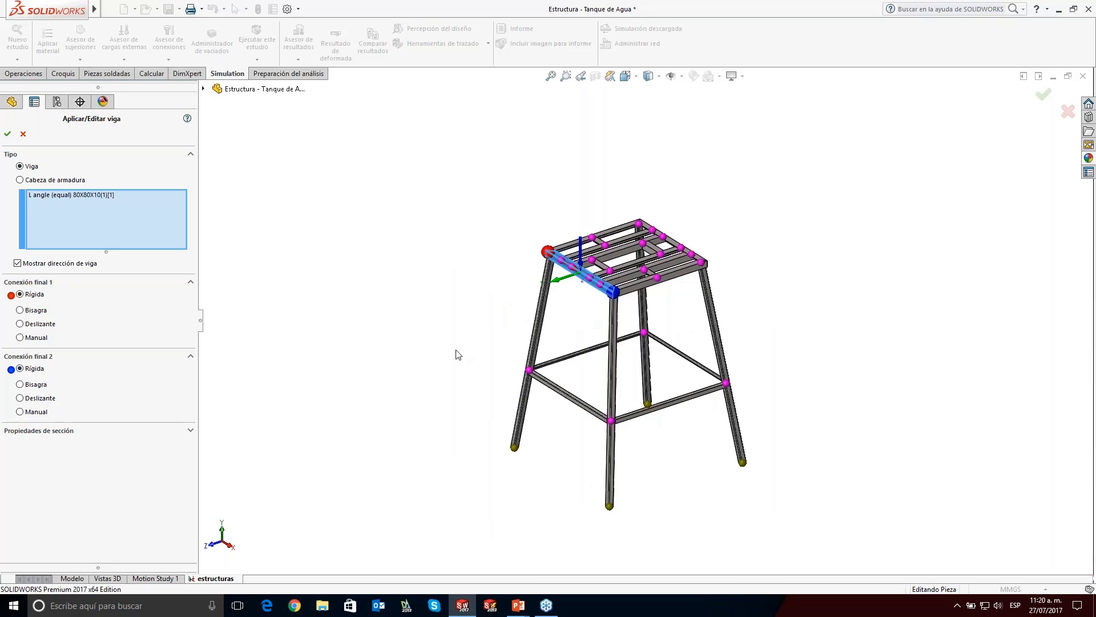
scroll(522, 398, "down", 2)
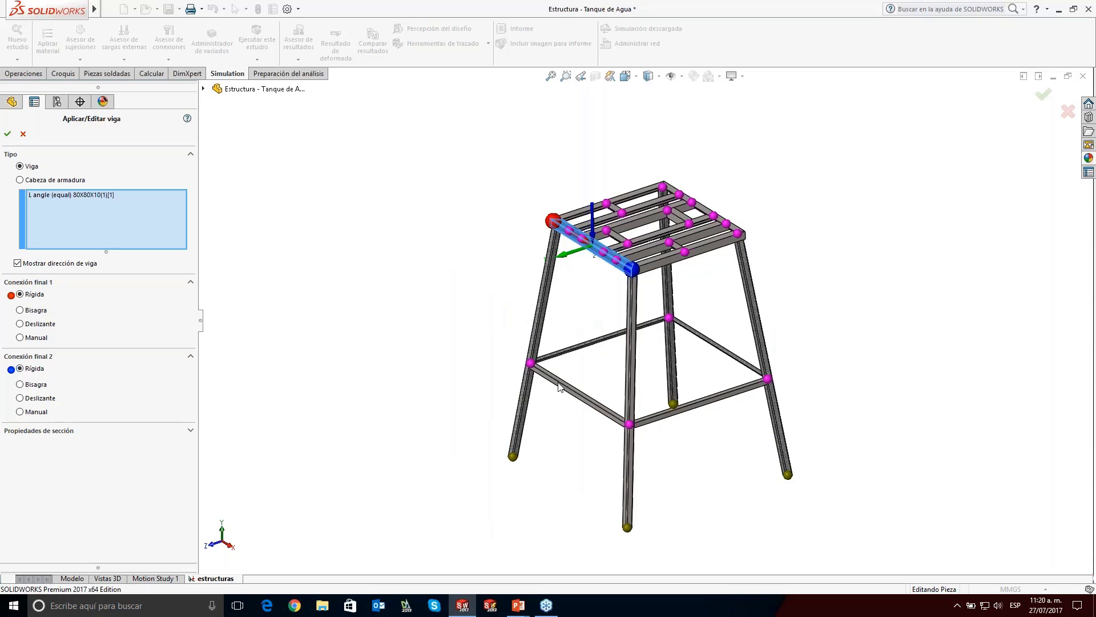
scroll(559, 386, "down", 3)
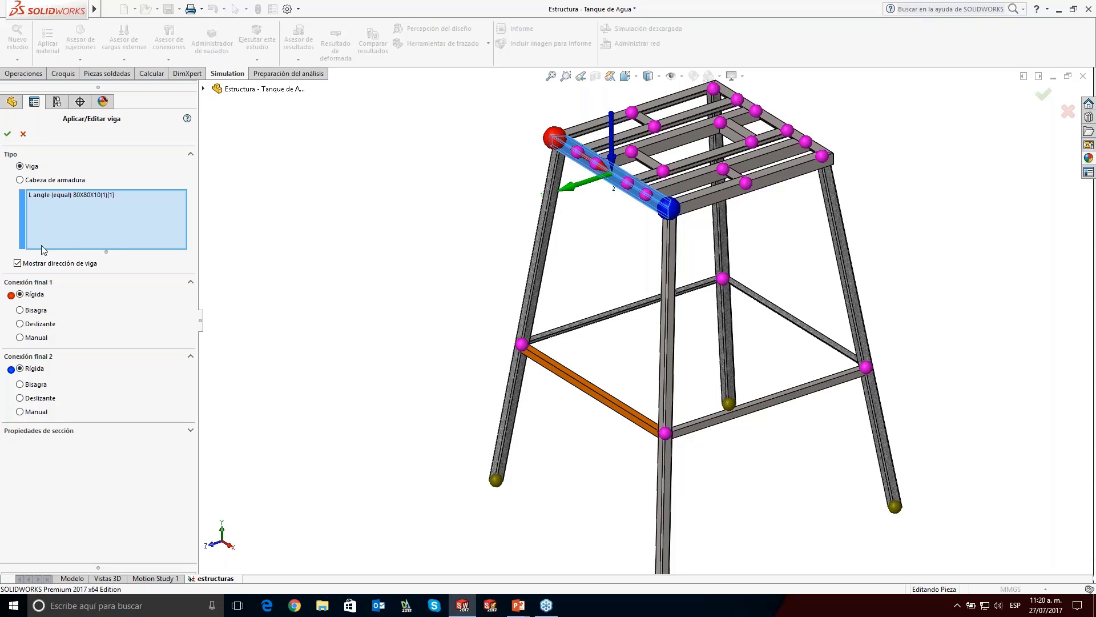
left_click(91, 264)
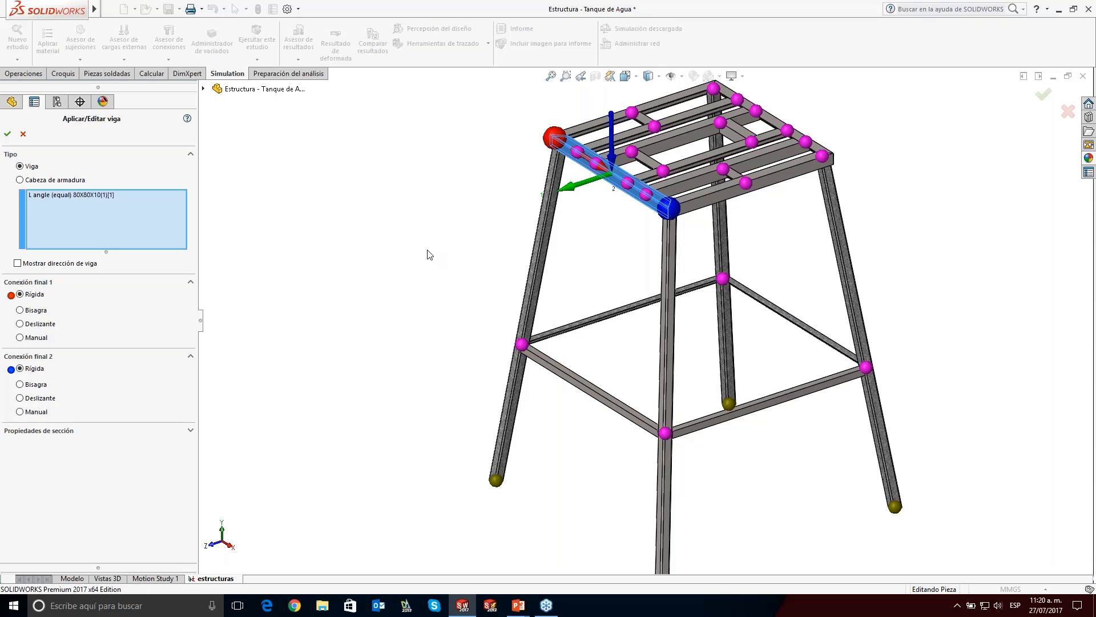
scroll(485, 343, "up", 3)
scroll(701, 433, "down", 2)
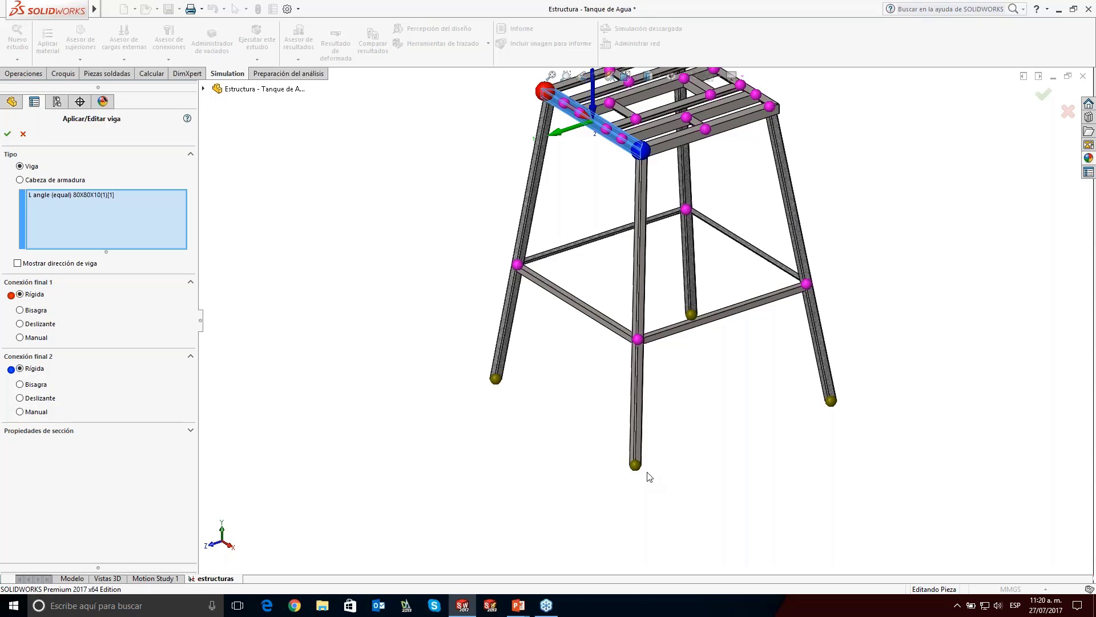
left_click(7, 135)
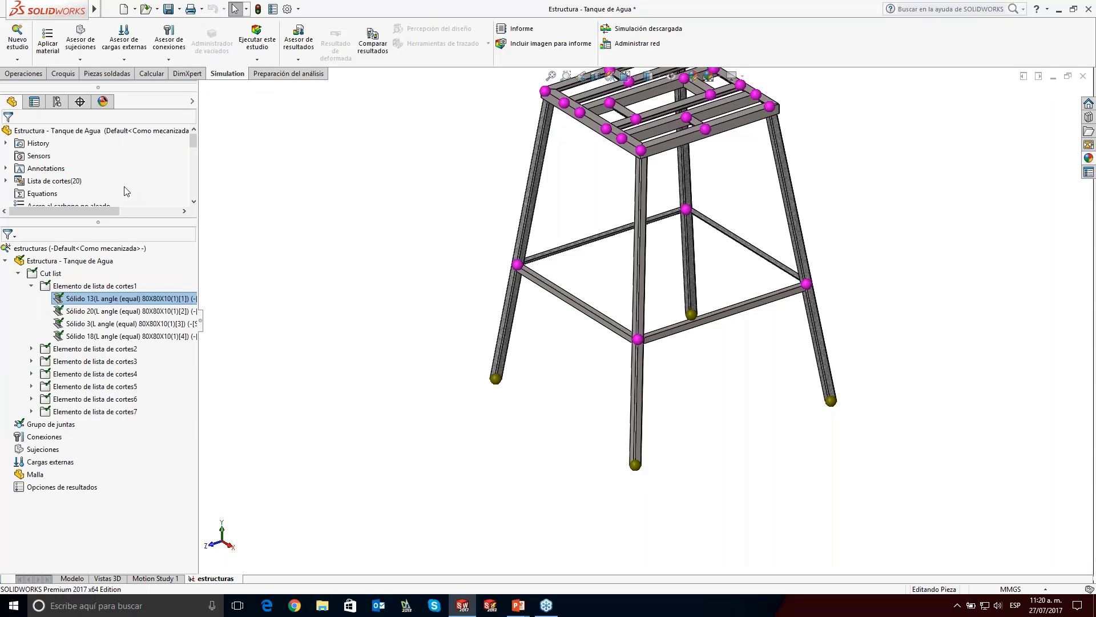
Step: Collapse the cut list, open the joint group for editing and inspect the joint where the lower braces meet a leg
left_click(20, 274)
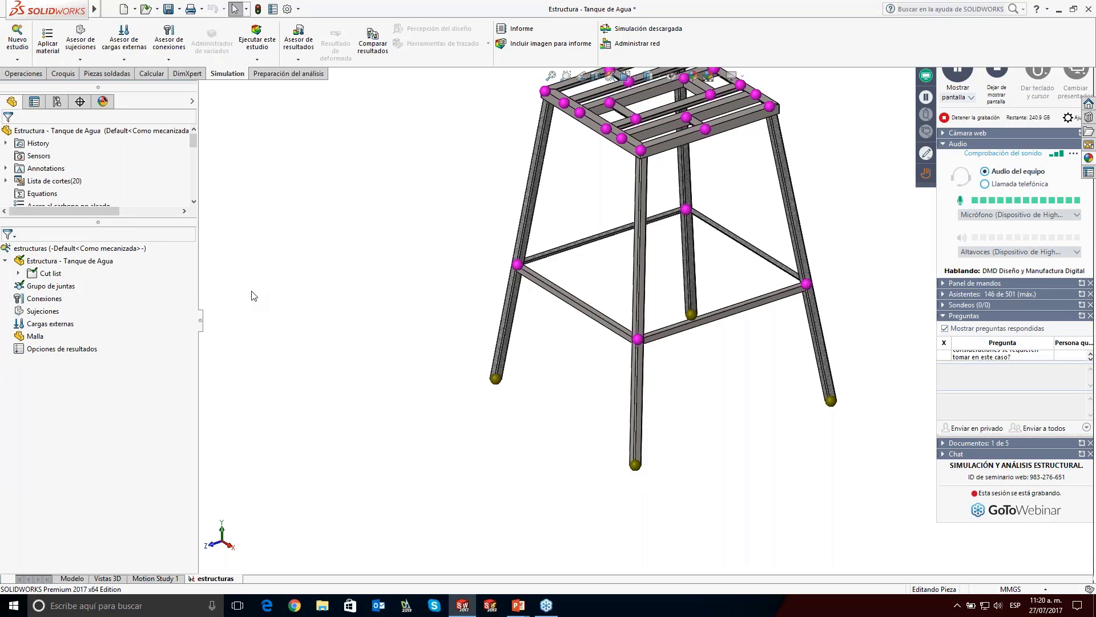
right_click(55, 291)
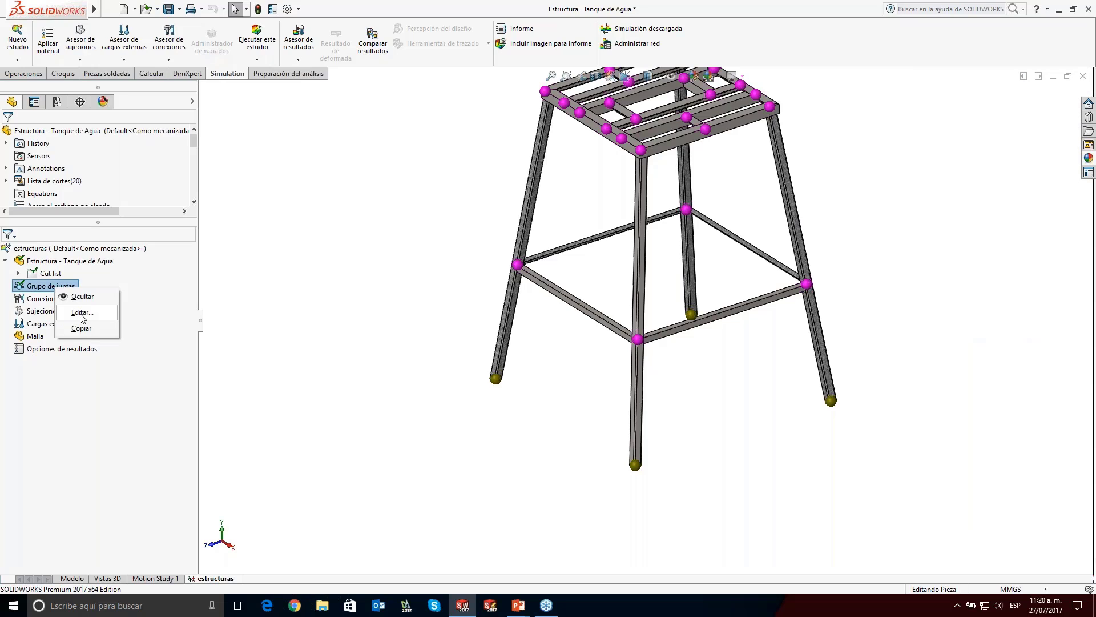
left_click(82, 313)
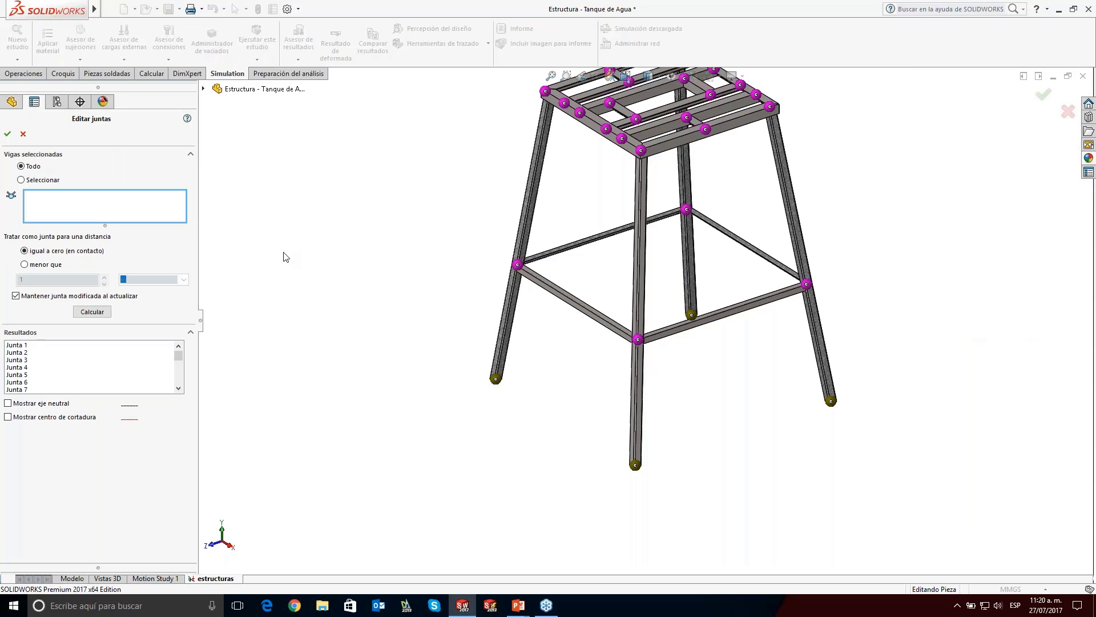
key("f")
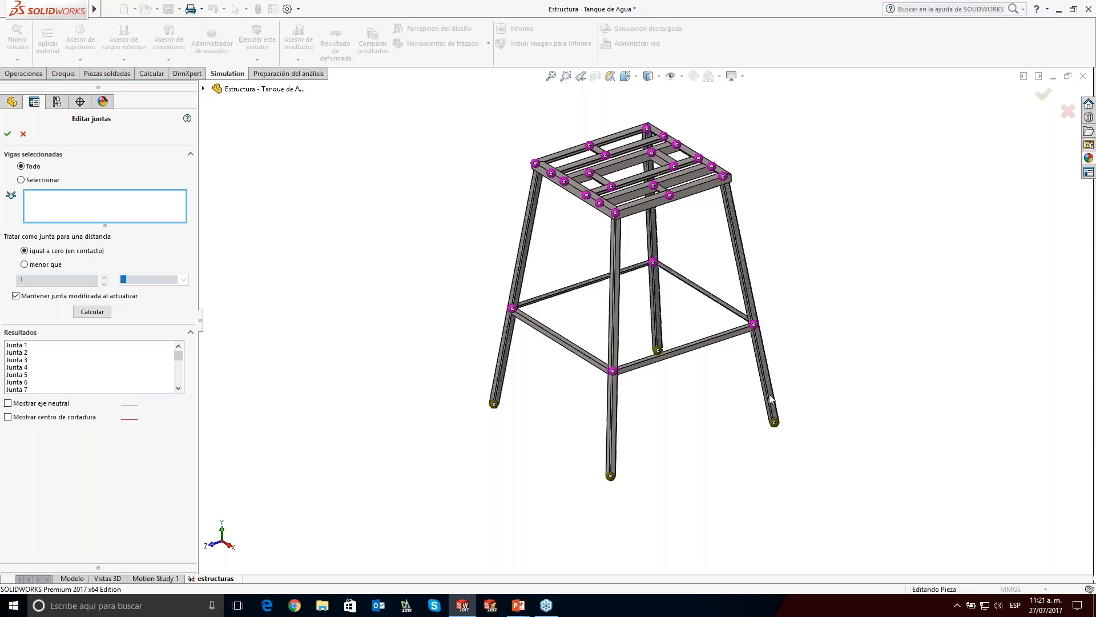
scroll(742, 337, "down", 5)
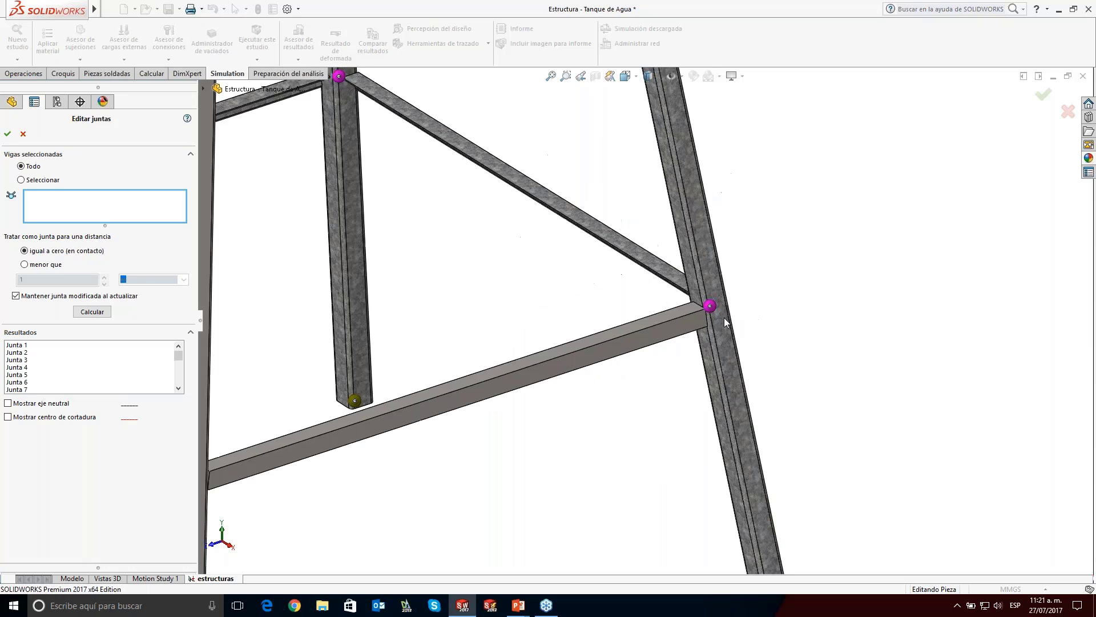
scroll(723, 318, "down", 1)
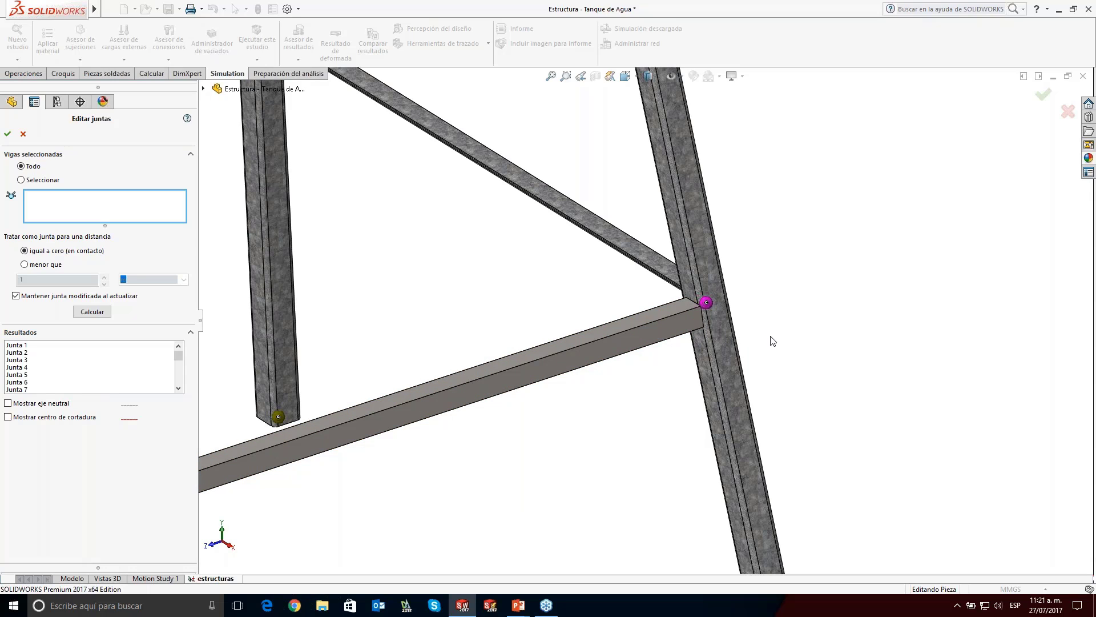
scroll(772, 327, "up", 3)
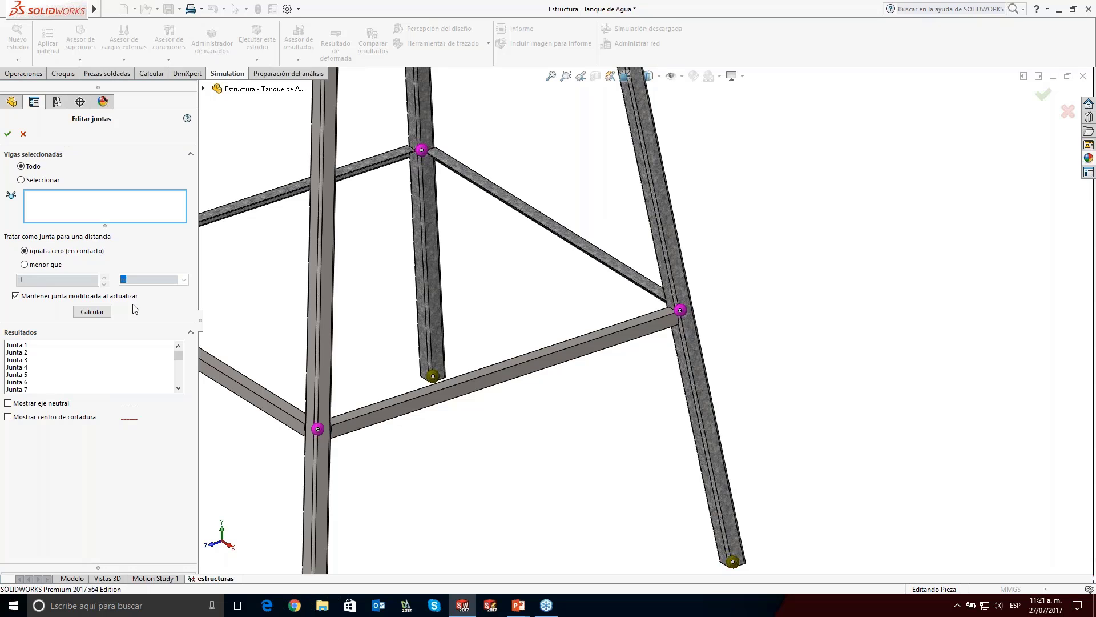
Step: Try the menor que joint distance criterion, decline the change, and accept the joint definition with igual a cero (en contacto) for all beams
left_click(25, 264)
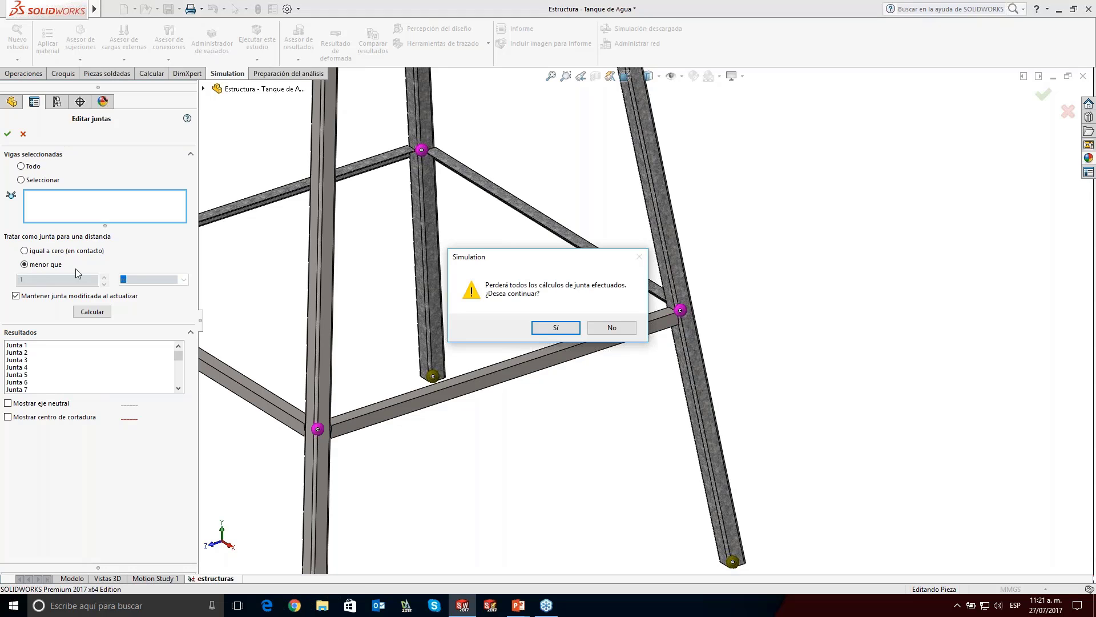
left_click(611, 328)
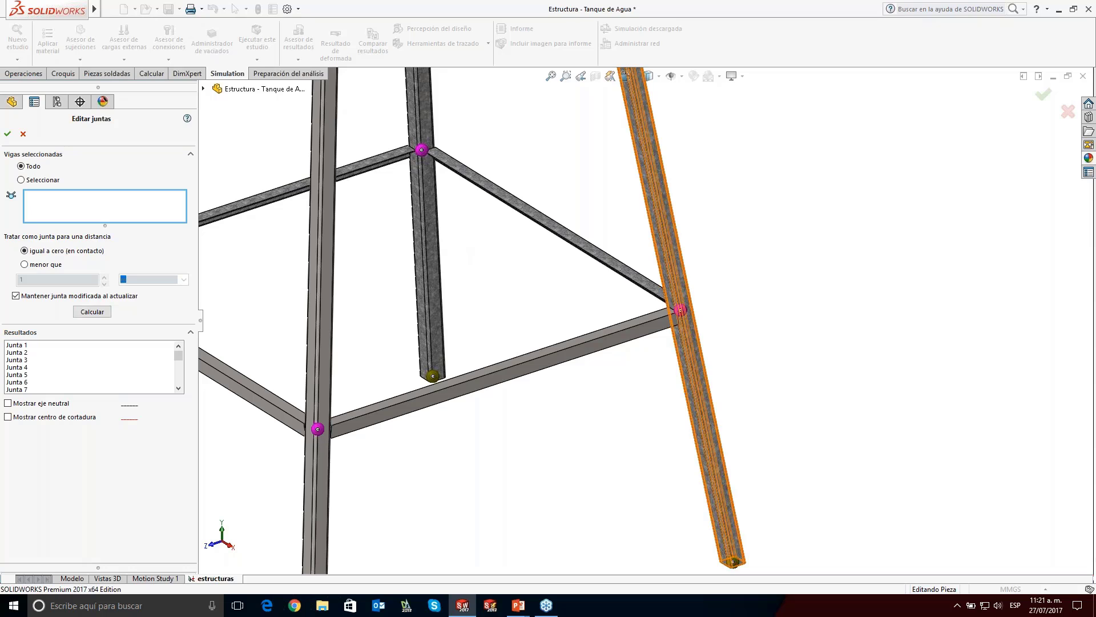
scroll(680, 310, "up", 2)
scroll(654, 303, "up", 2)
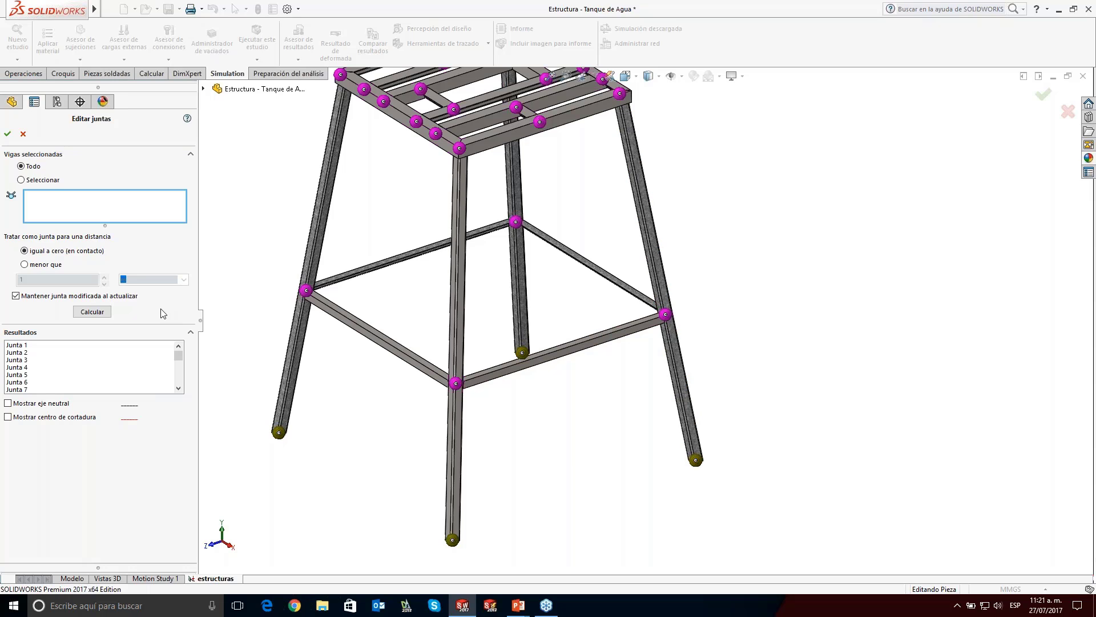
scroll(376, 267, "up", 1)
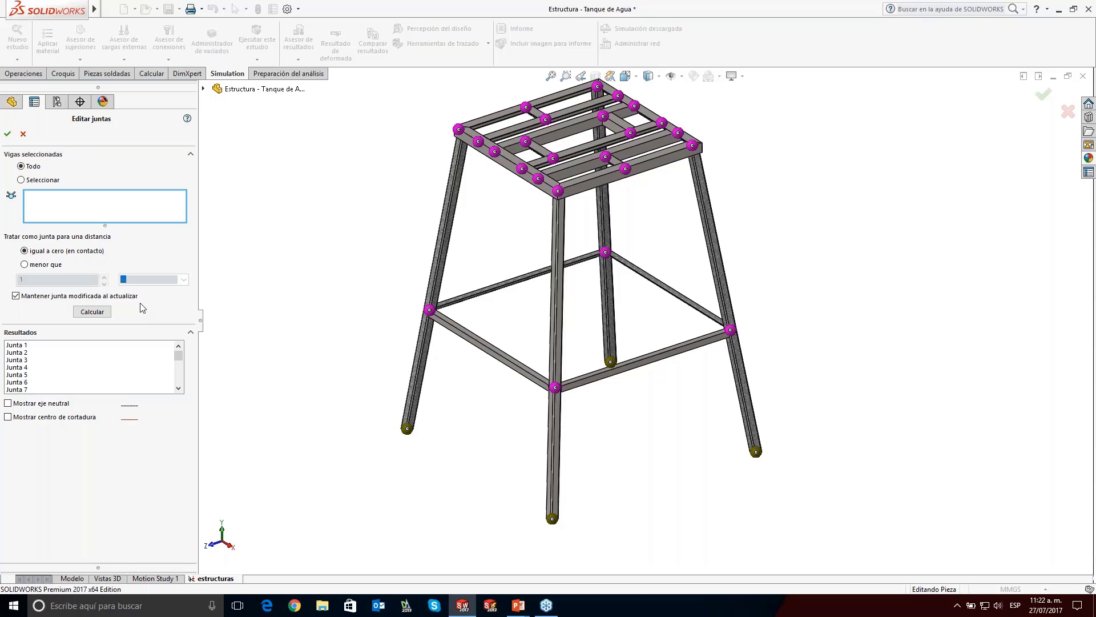
left_click(8, 135)
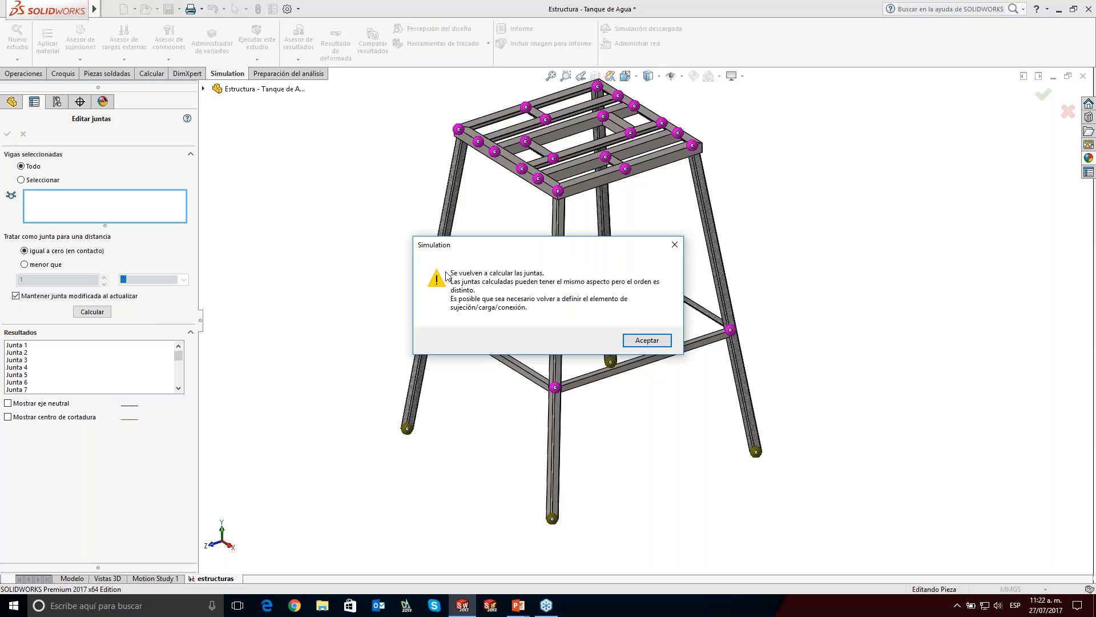
left_click(647, 340)
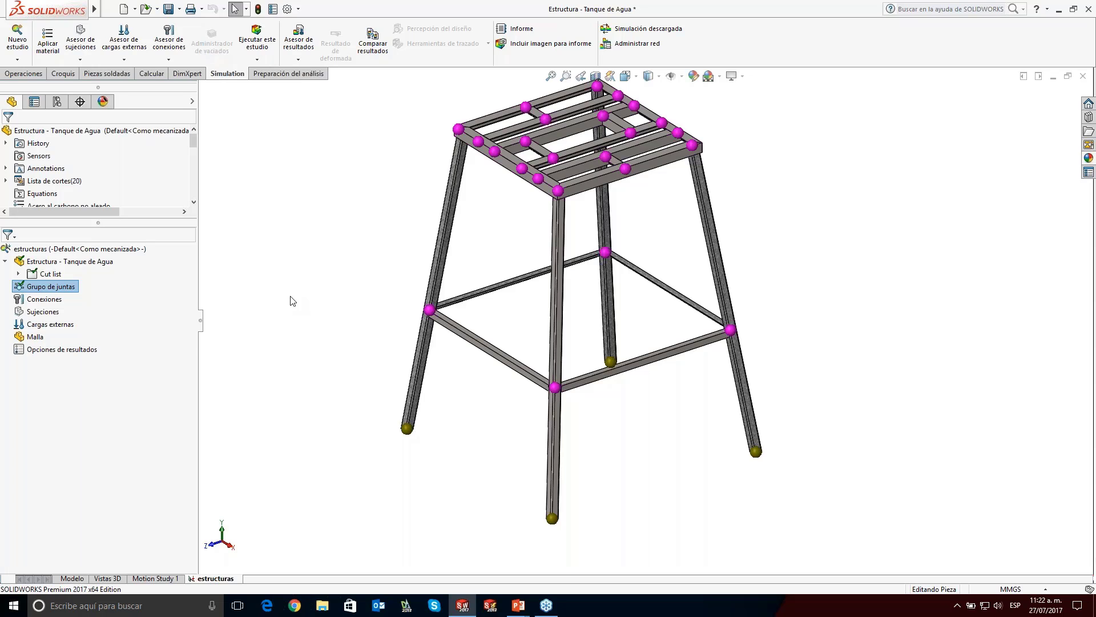
Step: Apply a Geometría fija fixture to the four joints at the feet of the legs
right_click(44, 314)
left_click(85, 344)
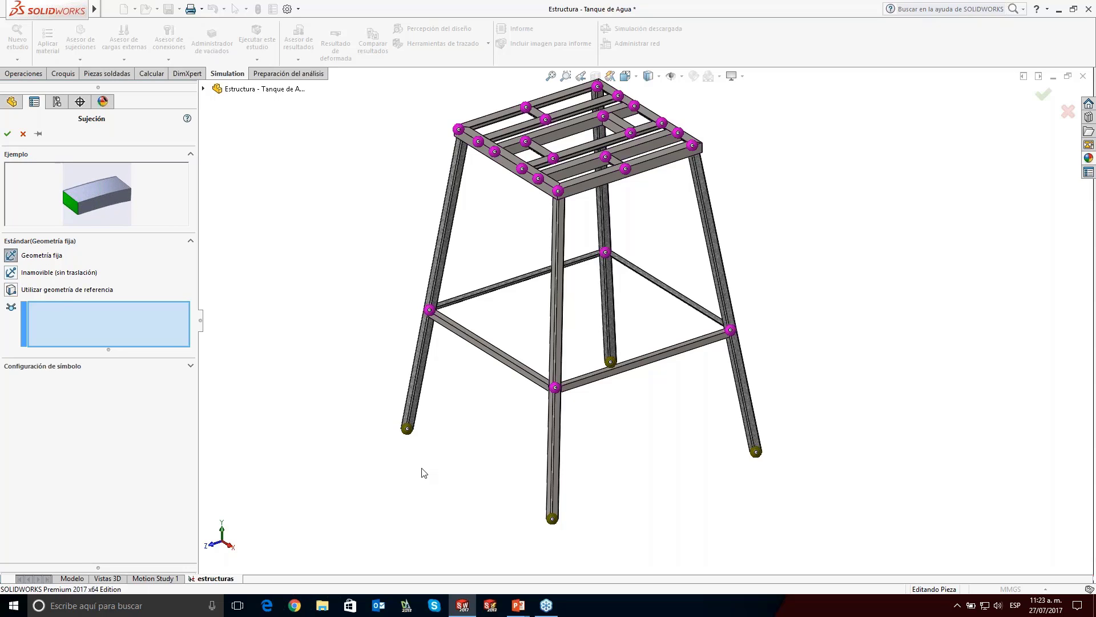
left_click(407, 428)
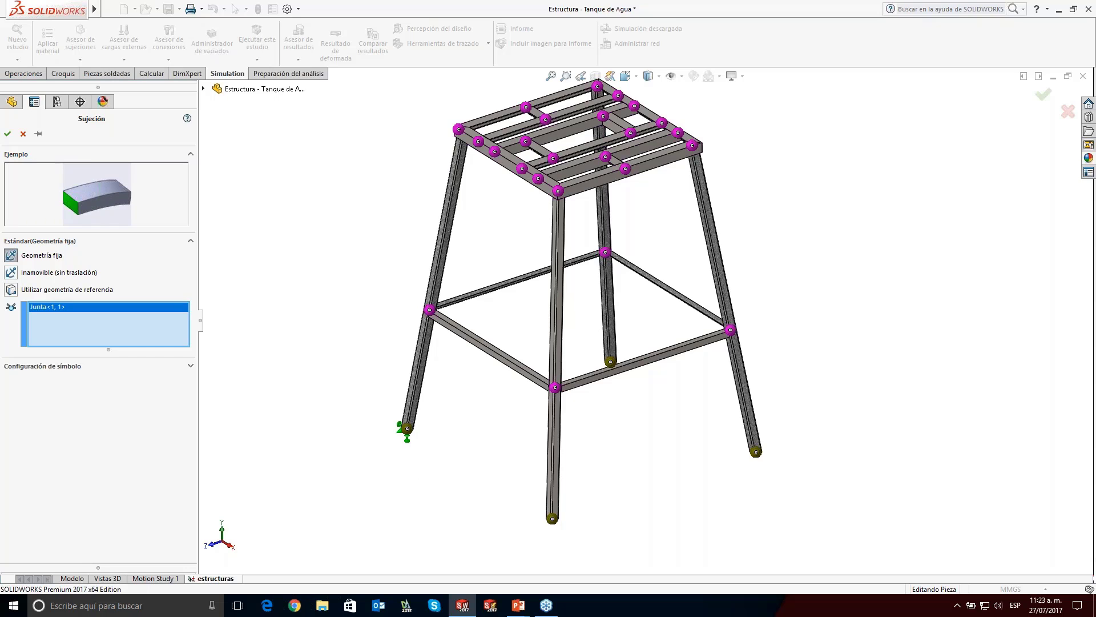
left_click(552, 518)
left_click(610, 361)
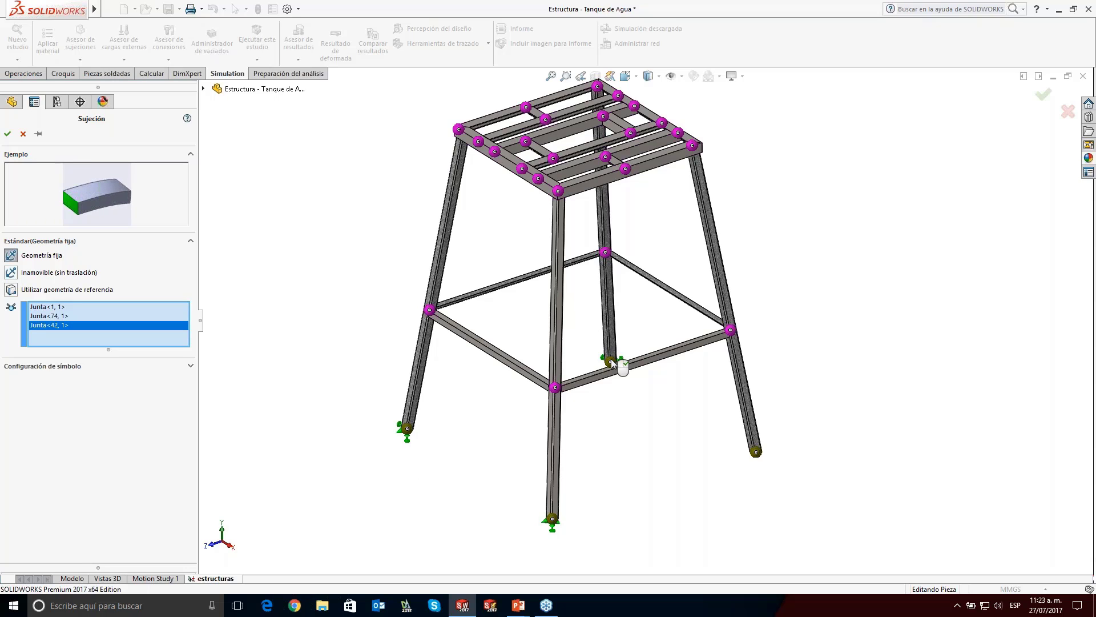
left_click(756, 452)
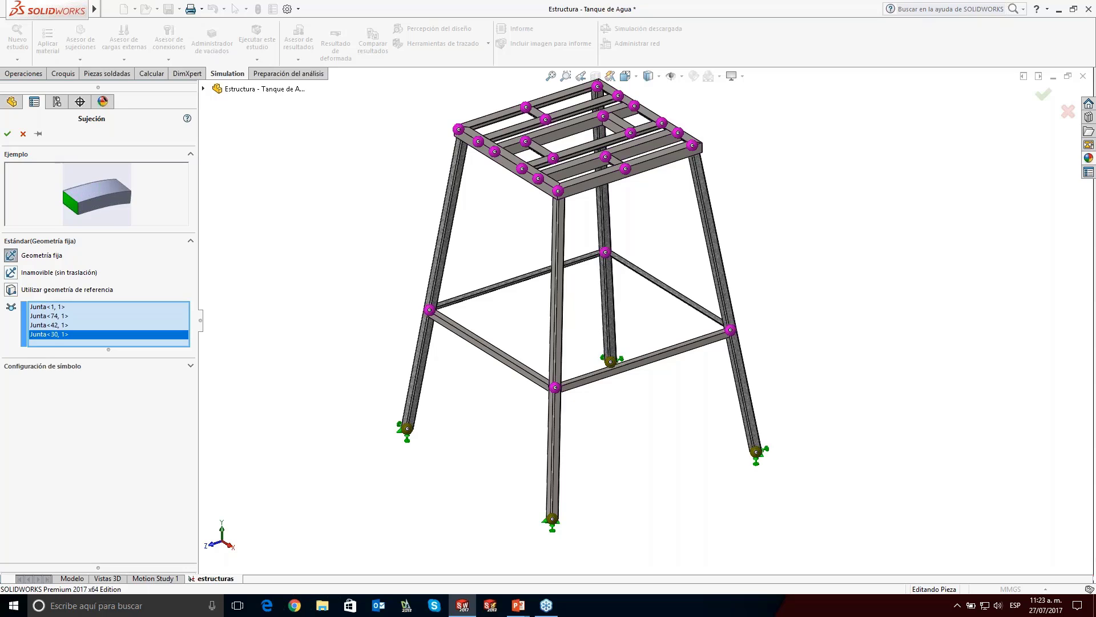
left_click(7, 134)
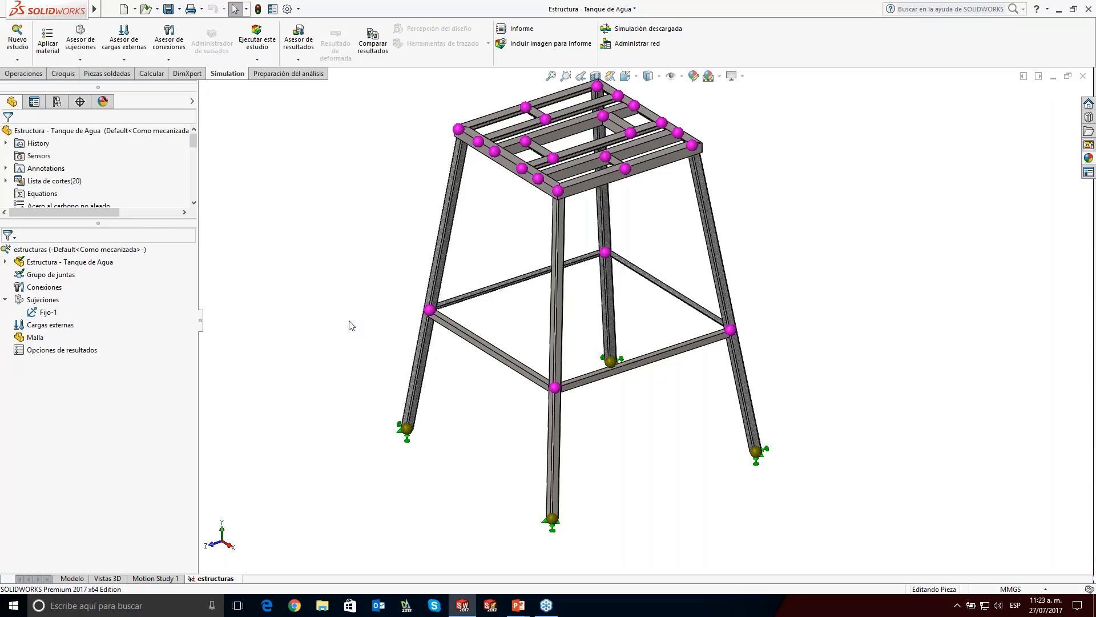
Step: Start a Fuerza external load and set it to act on beams instead of points or joints
middle_click_drag(350, 321, 414, 357, "ctrl")
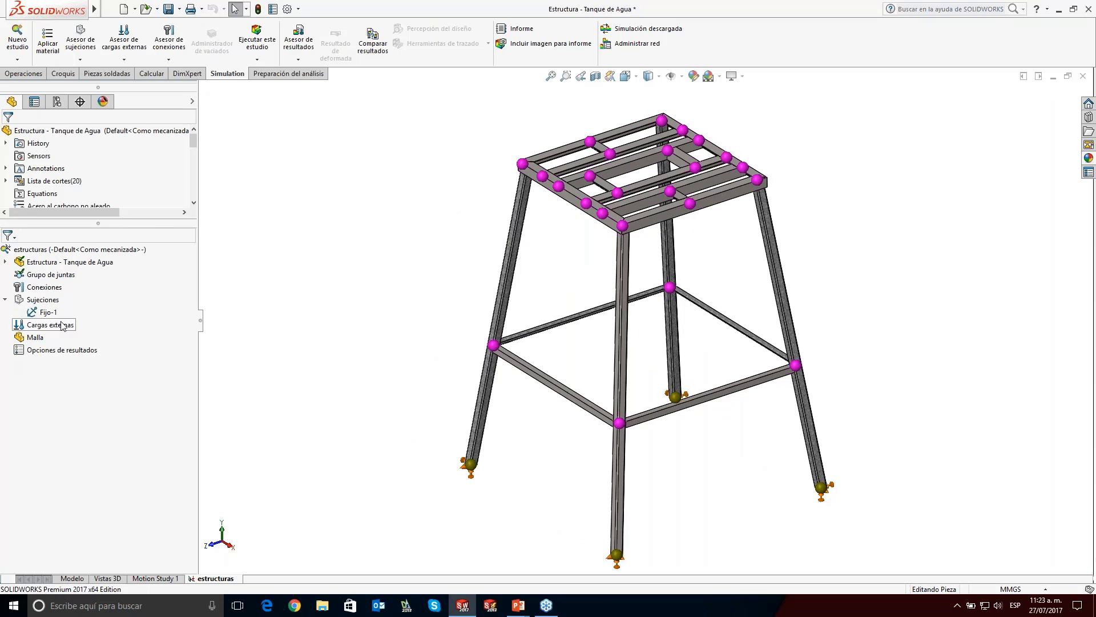
right_click(55, 328)
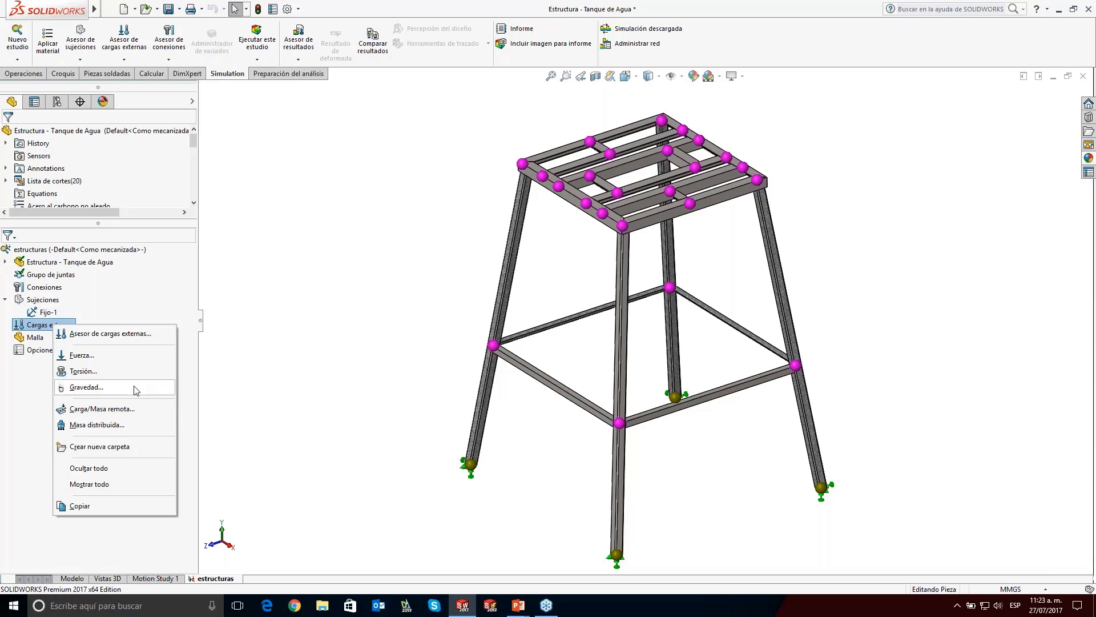
left_click(125, 356)
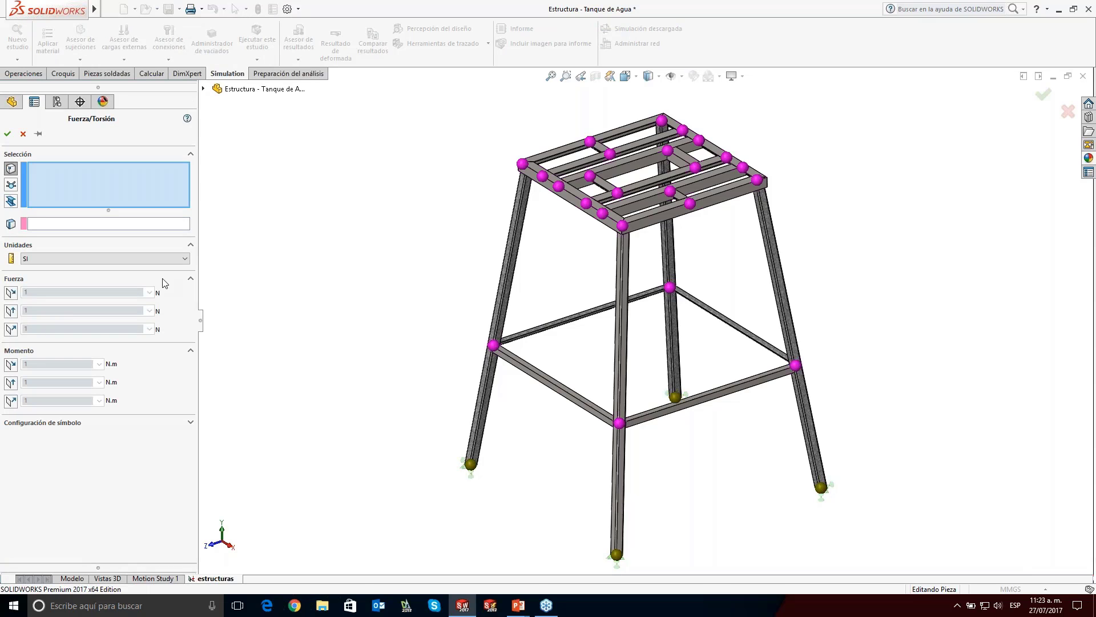
left_click(11, 169)
left_click(11, 185)
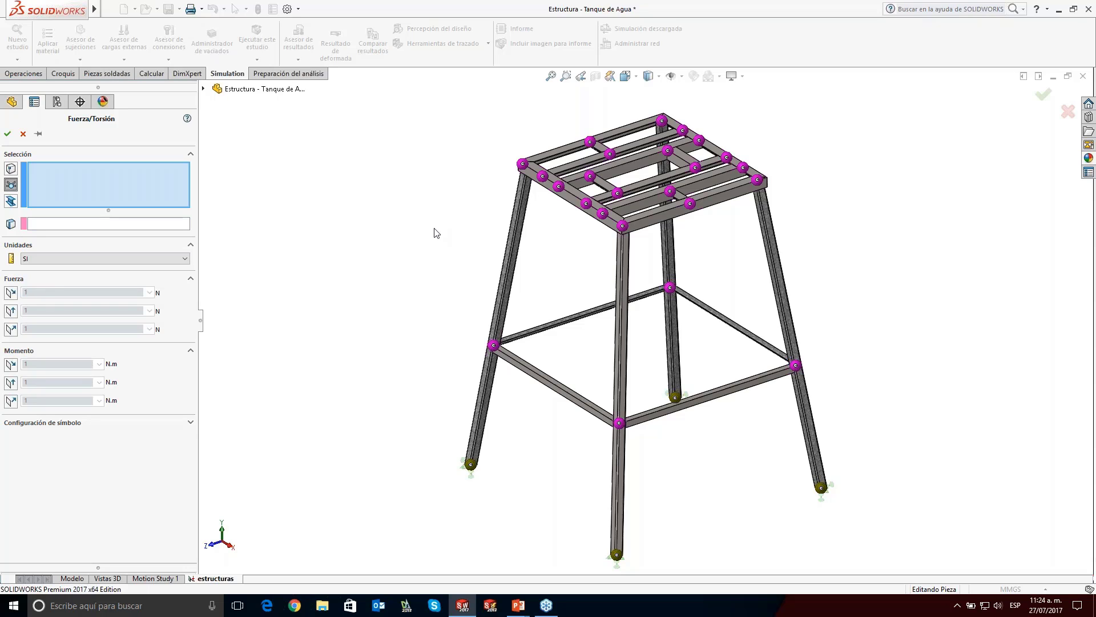
left_click(12, 202)
left_click(12, 202)
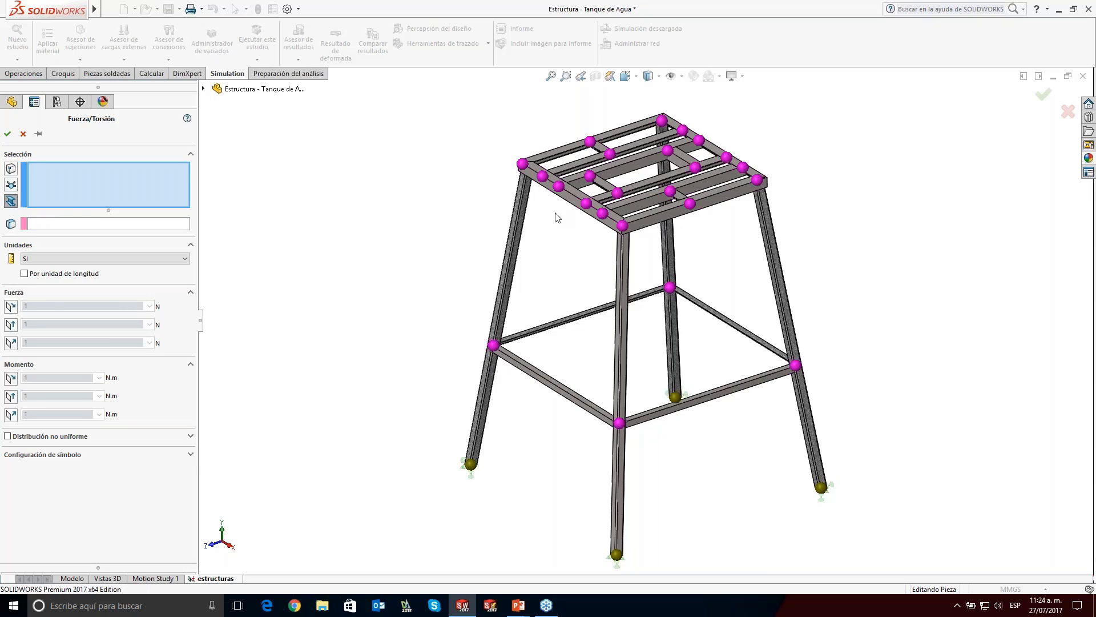
Step: Select all twelve L angle 80X80X10 beams of the top platform frame as the members carrying the force
left_click(571, 196)
left_click(578, 180)
left_click(571, 166)
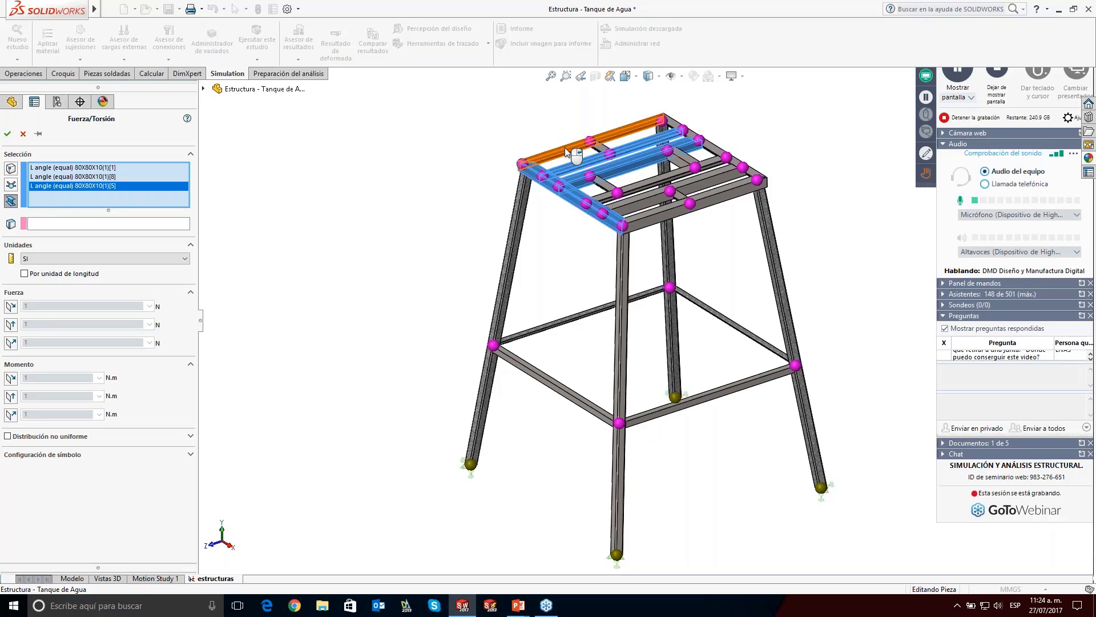
left_click(564, 148)
left_click(600, 148)
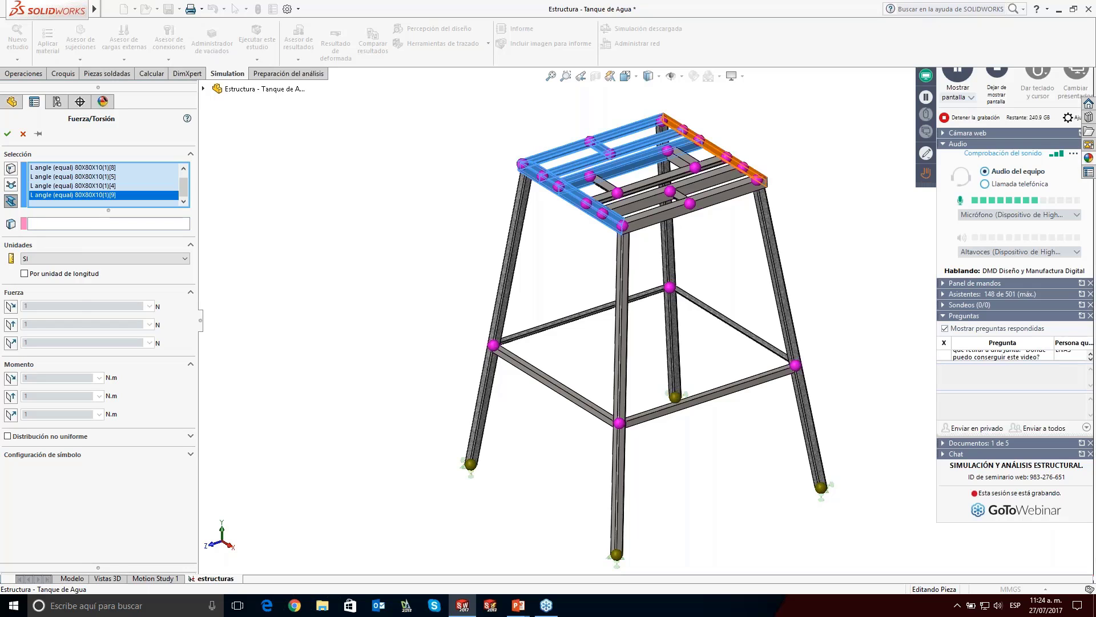
left_click(713, 149)
left_click(682, 160)
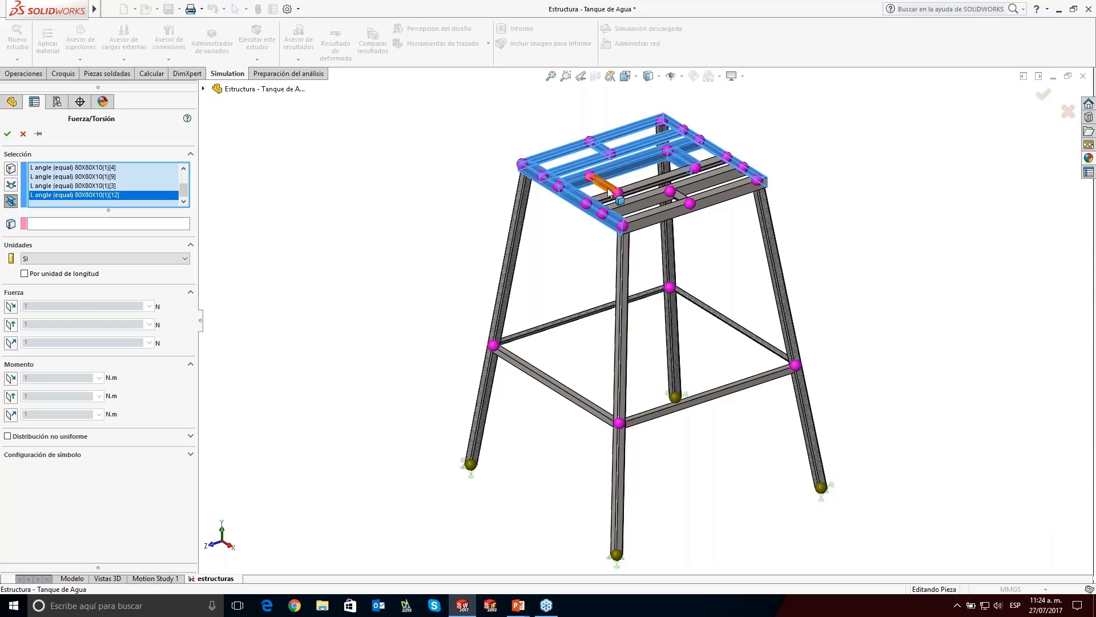
left_click(608, 193)
left_click(674, 193)
left_click(674, 192)
left_click(678, 196)
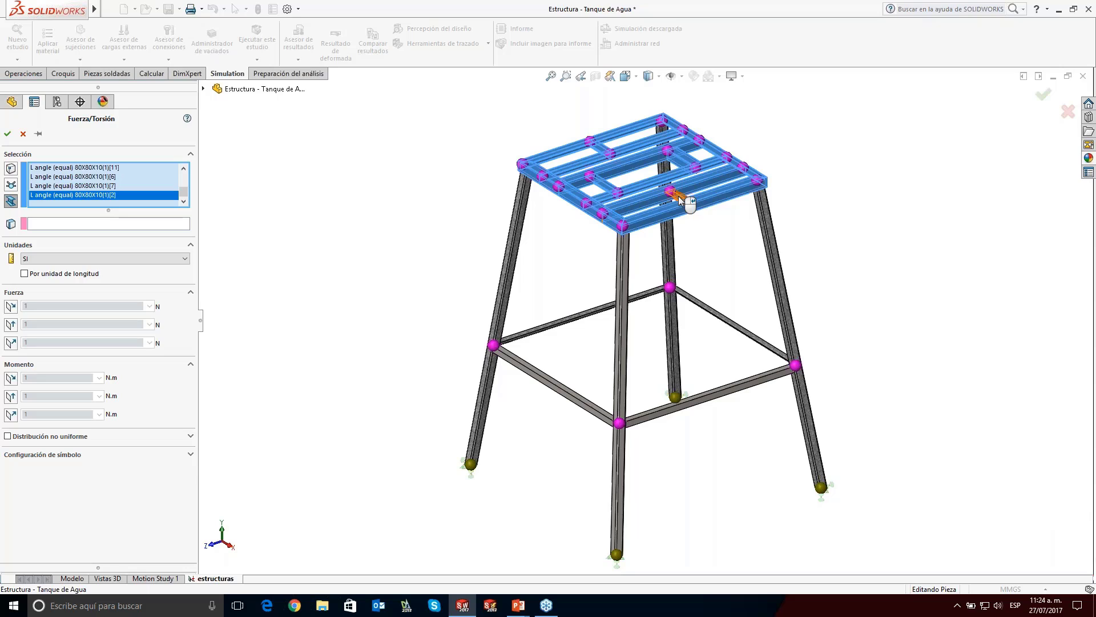
left_click(678, 197)
Step: Use the upper face of the long inner beam in the middle of the platform as the force's direction reference
left_click(108, 224)
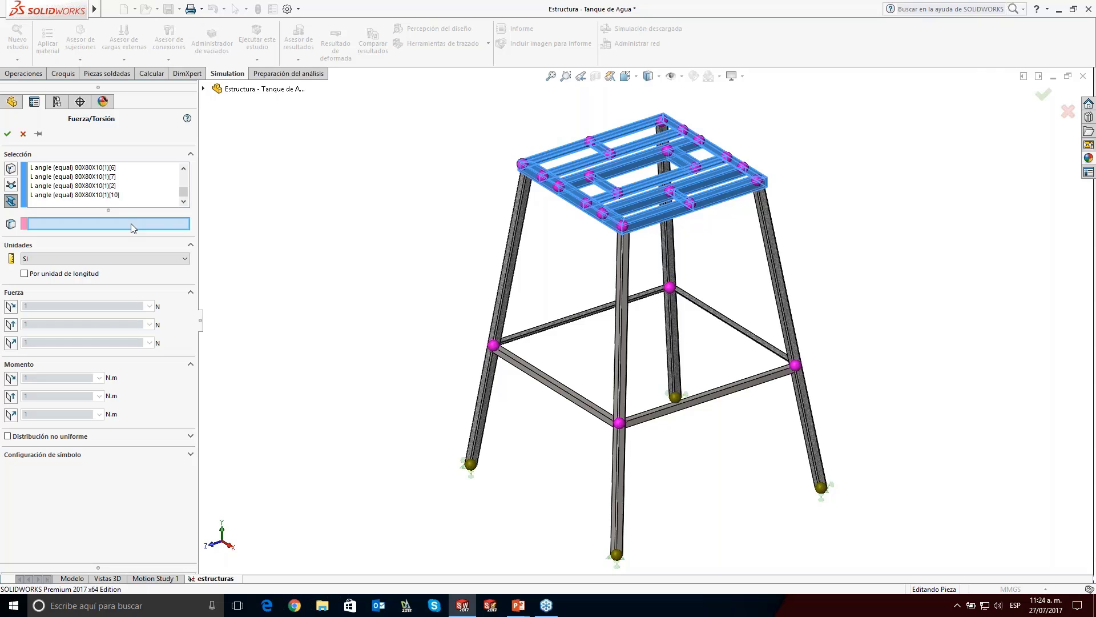
scroll(621, 174, "down", 3)
scroll(622, 173, "down", 3)
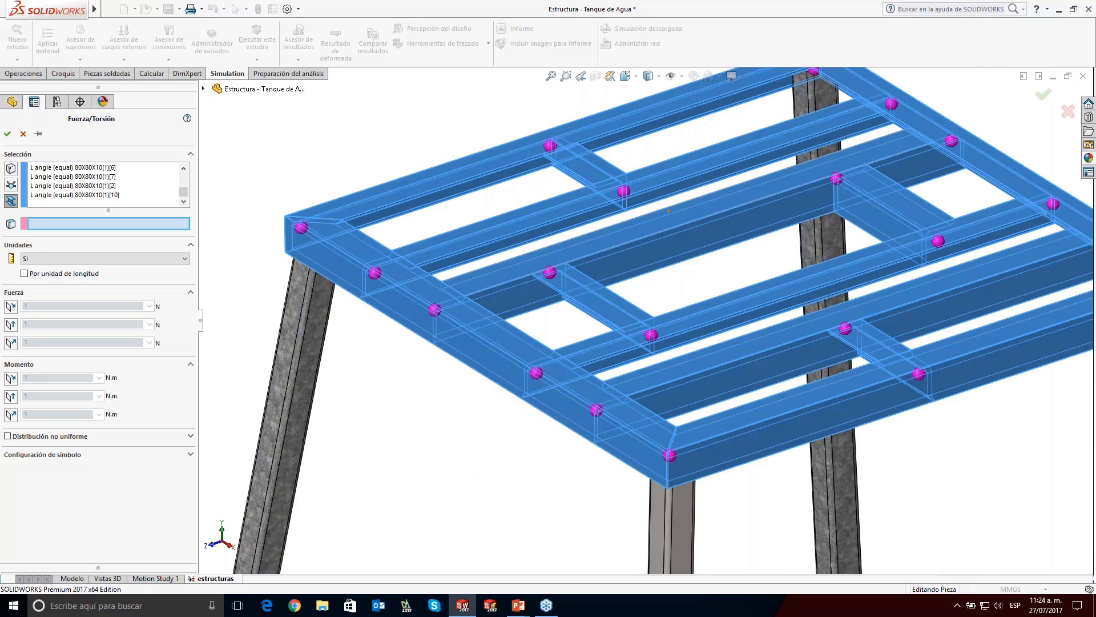
left_click(663, 222)
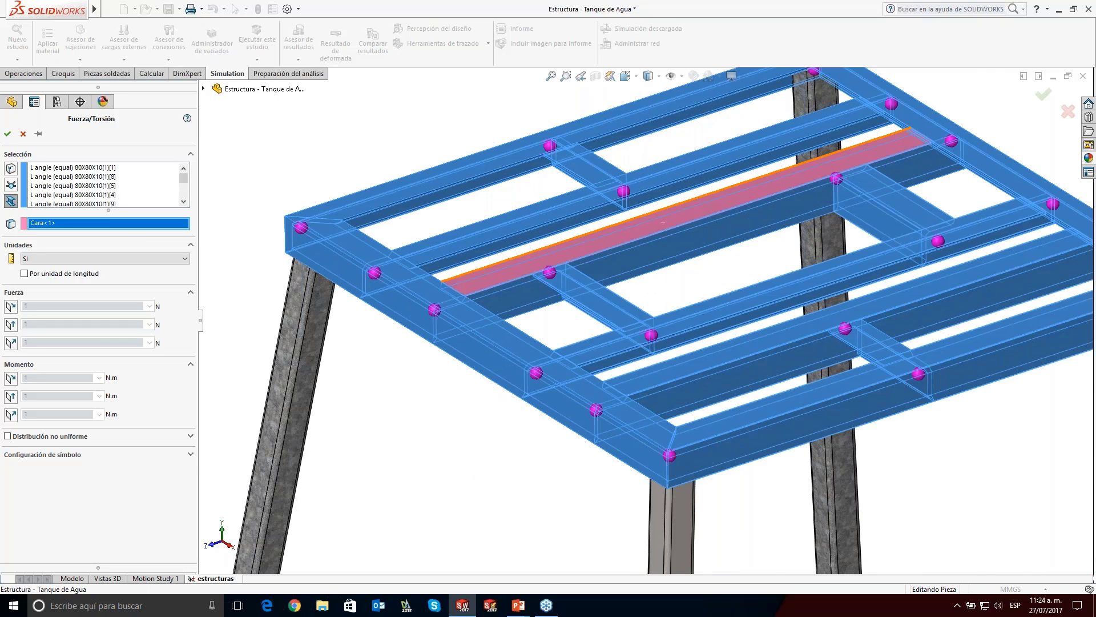
scroll(663, 223, "up", 4)
scroll(655, 263, "up", 3)
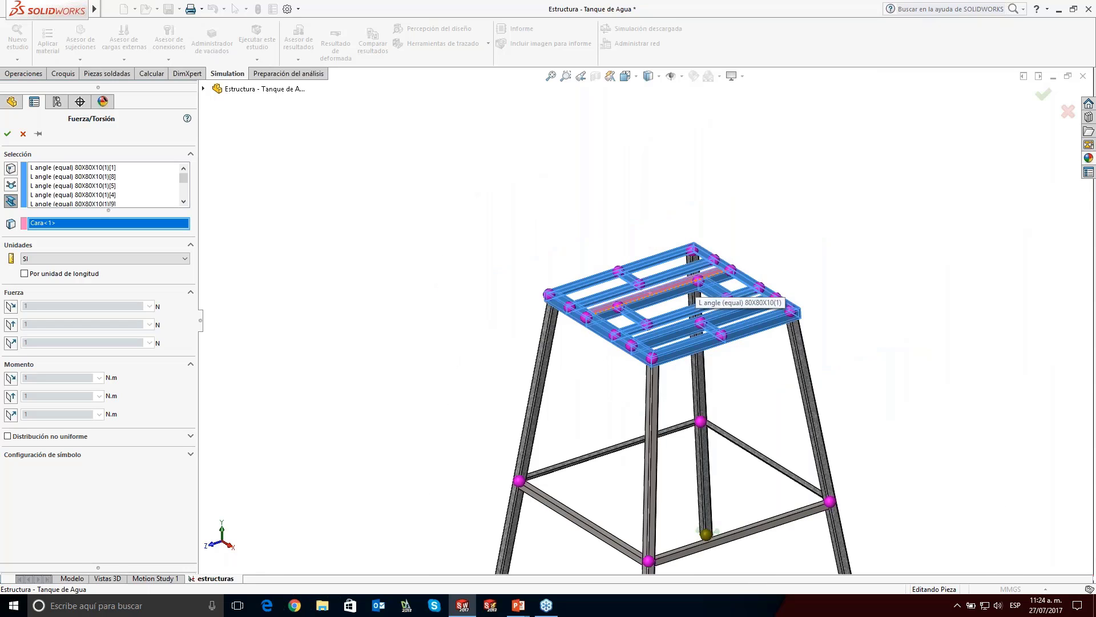
Step: Keep the force units in SI and activate the force component normal to the reference face
left_click(92, 260)
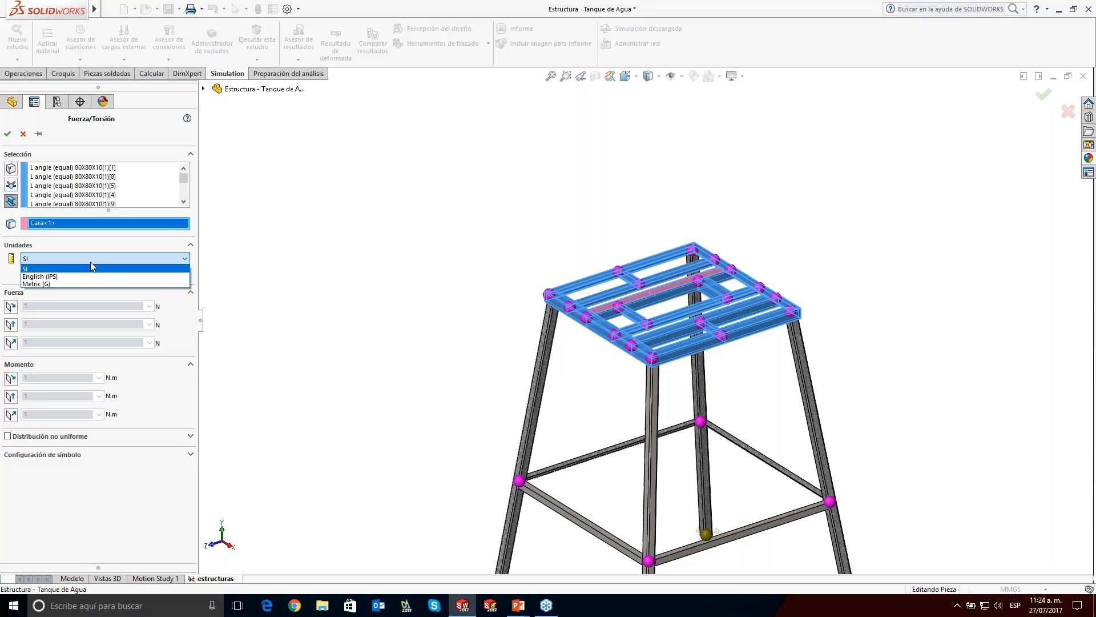
left_click(91, 268)
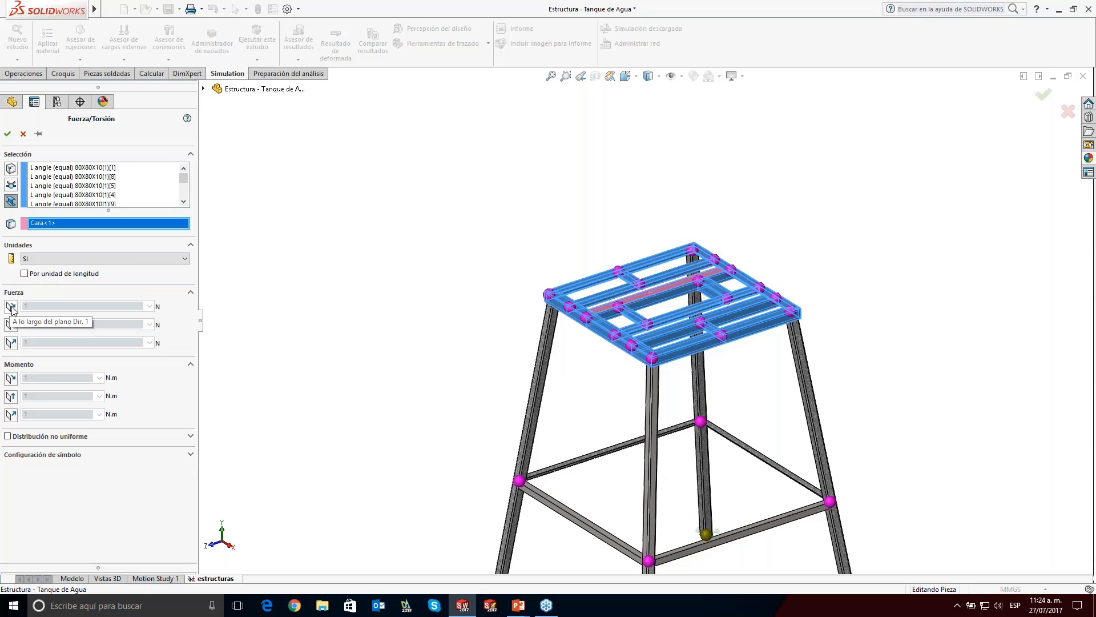
left_click(12, 344)
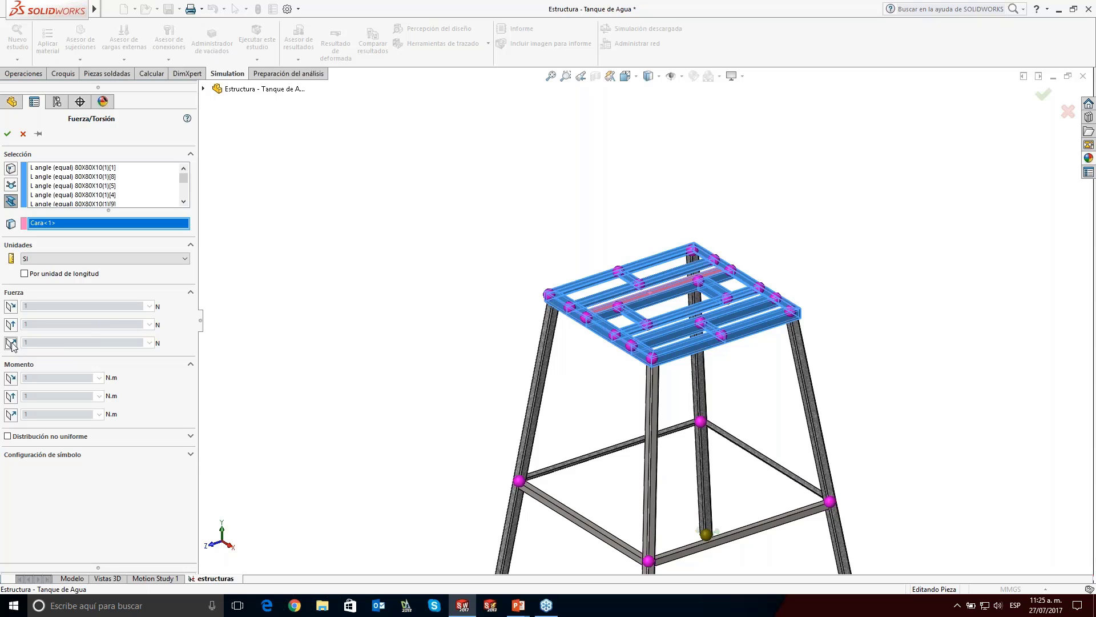
left_click(12, 344)
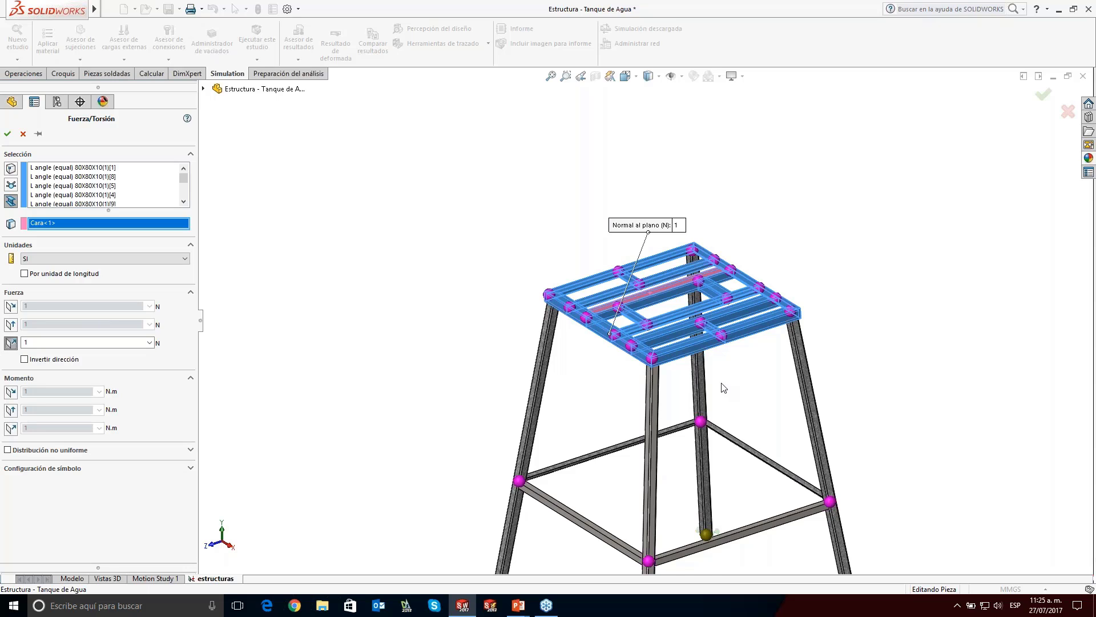
scroll(676, 263, "down", 3)
scroll(691, 234, "down", 2)
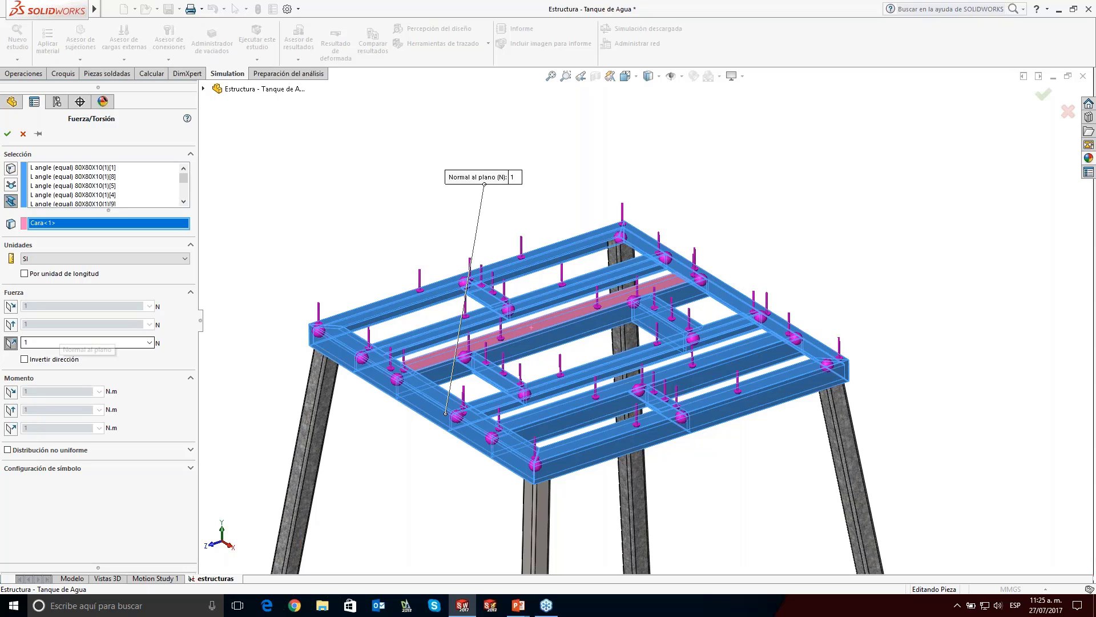
Step: Set the normal force to 833.33 N on each platform beam and accept the load
left_click(65, 341)
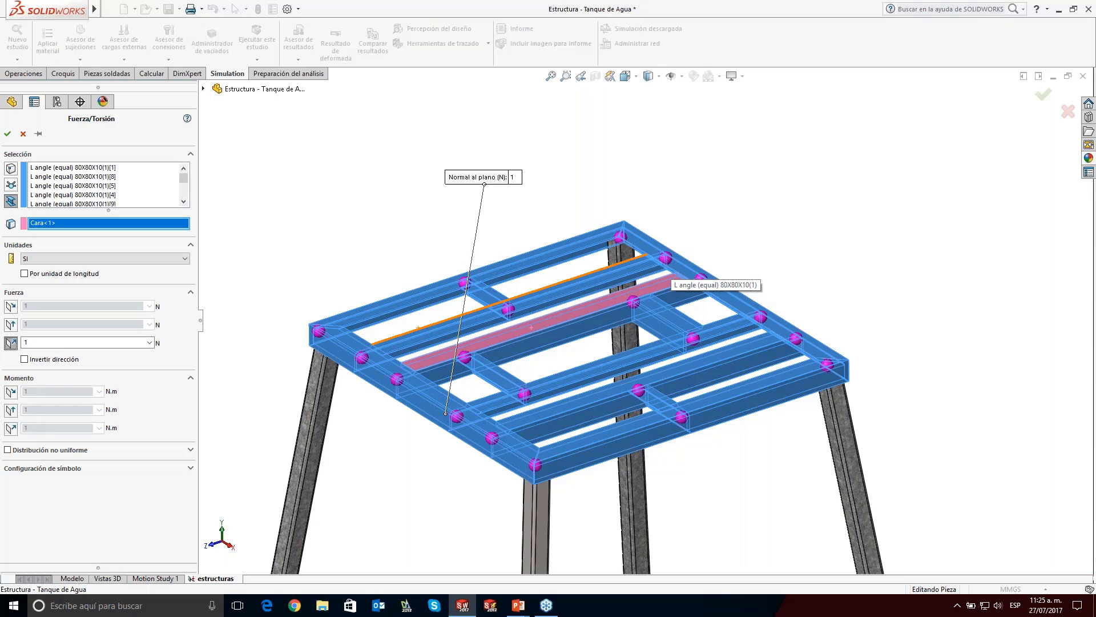
double_click(26, 342)
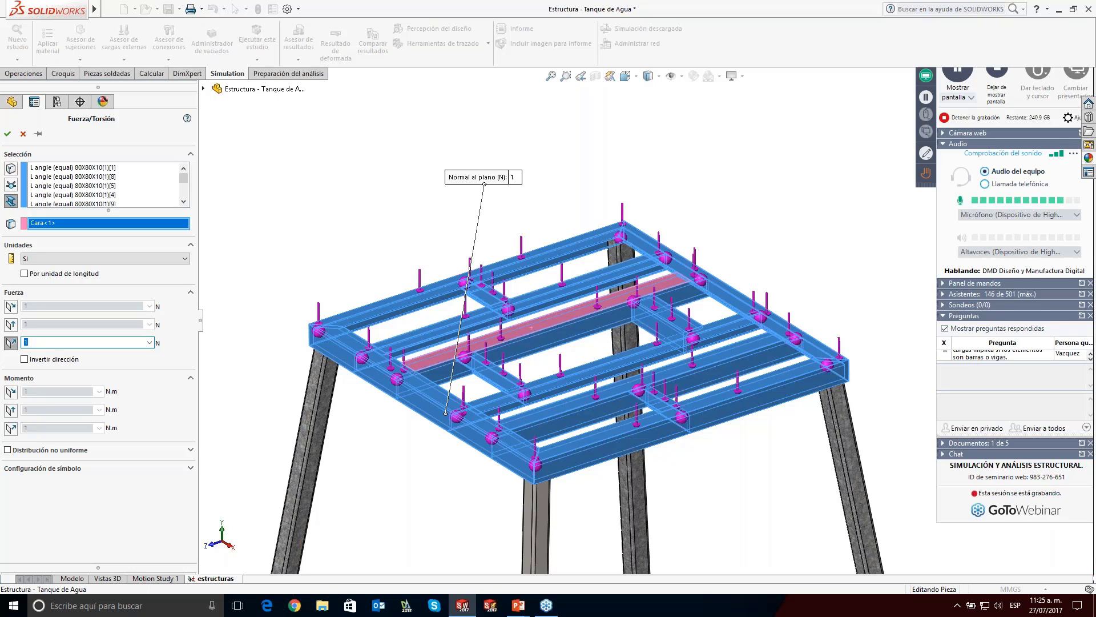
type("833.3")
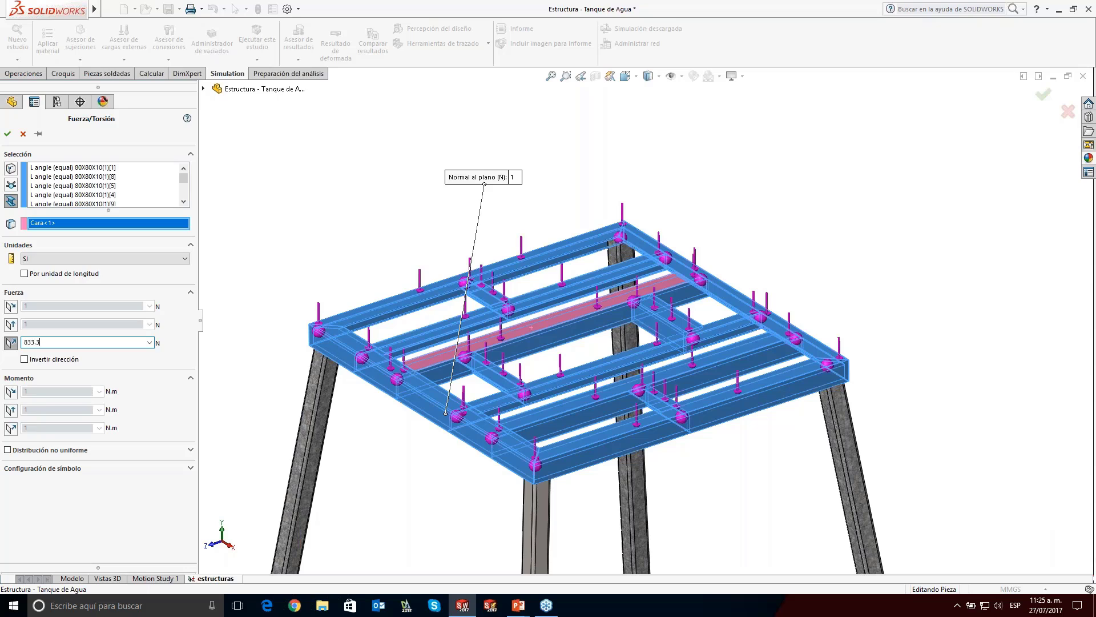
type("3")
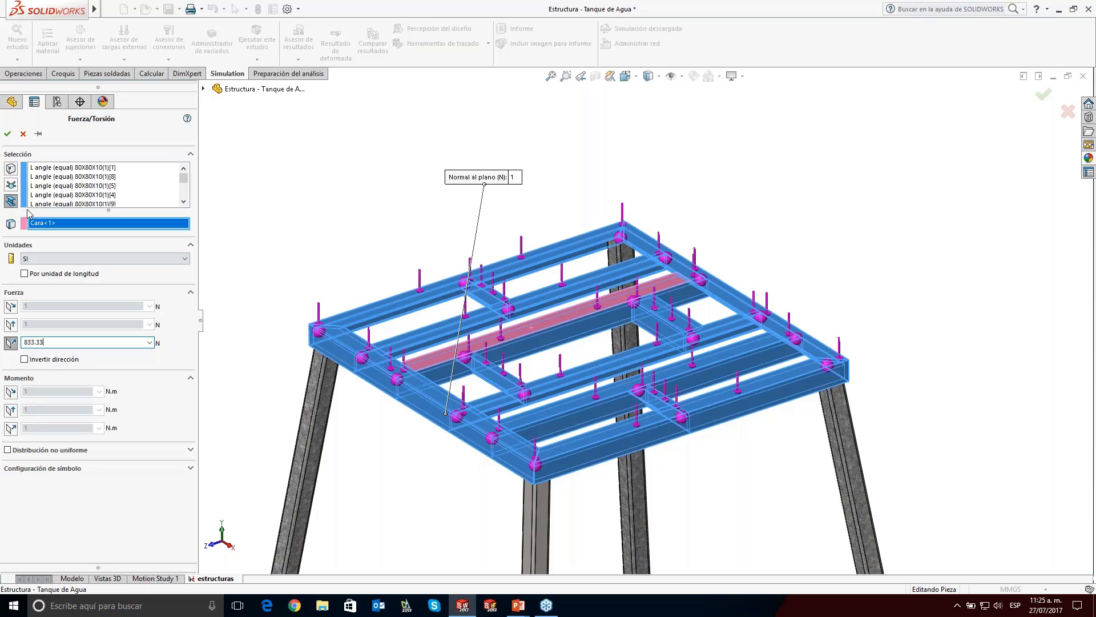
left_click(7, 134)
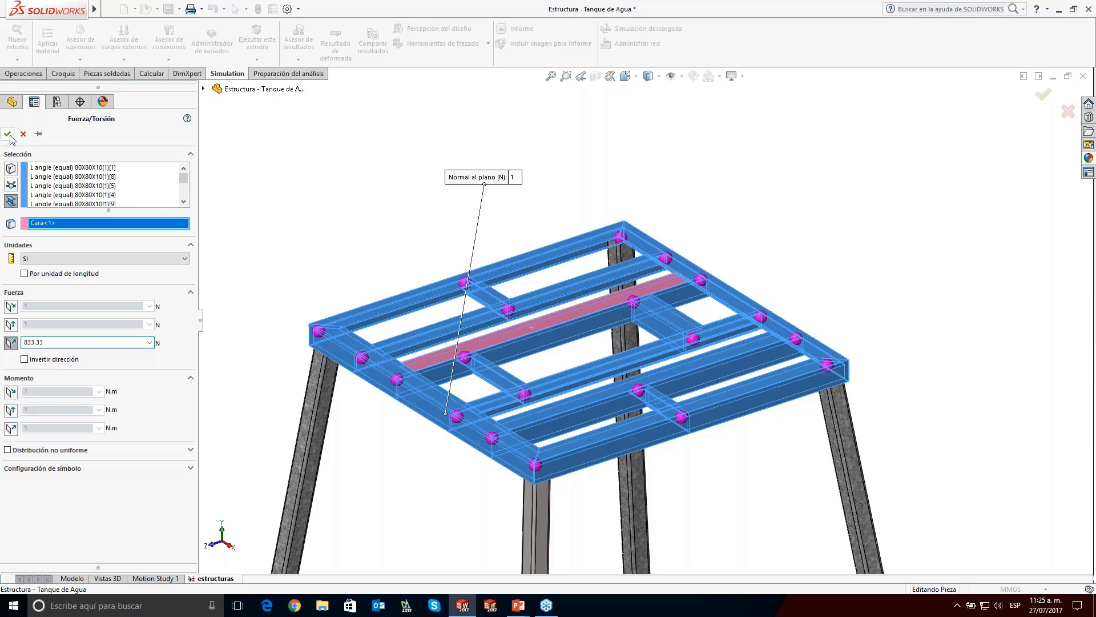
middle_click_drag(319, 250, 302, 273)
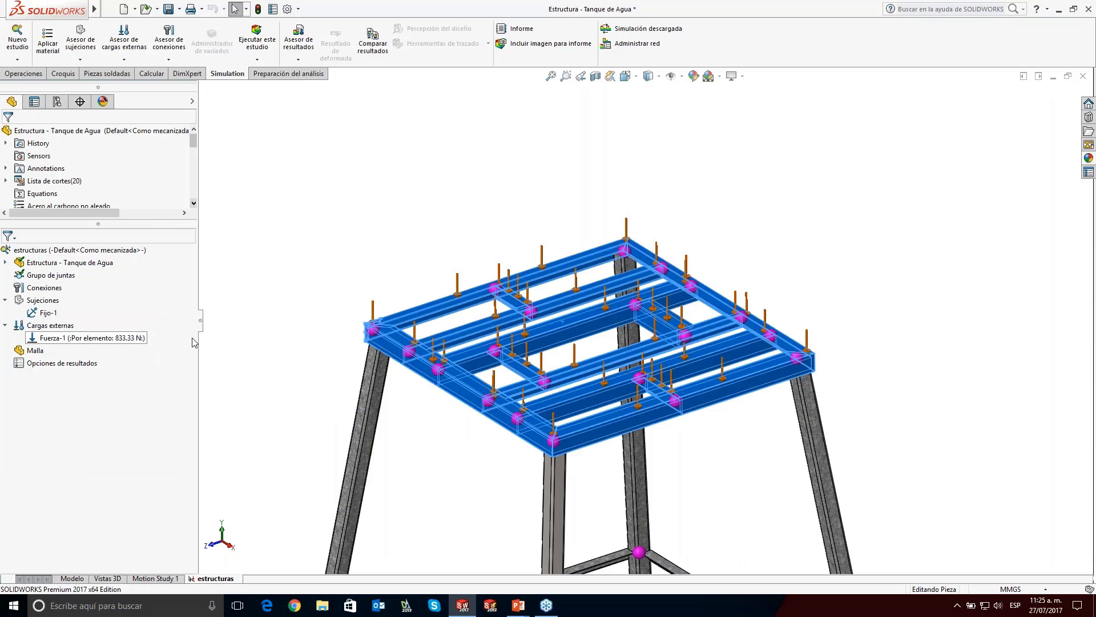
Step: Mesh the whole structure and run the static study in one operation
mouse_move(95, 345)
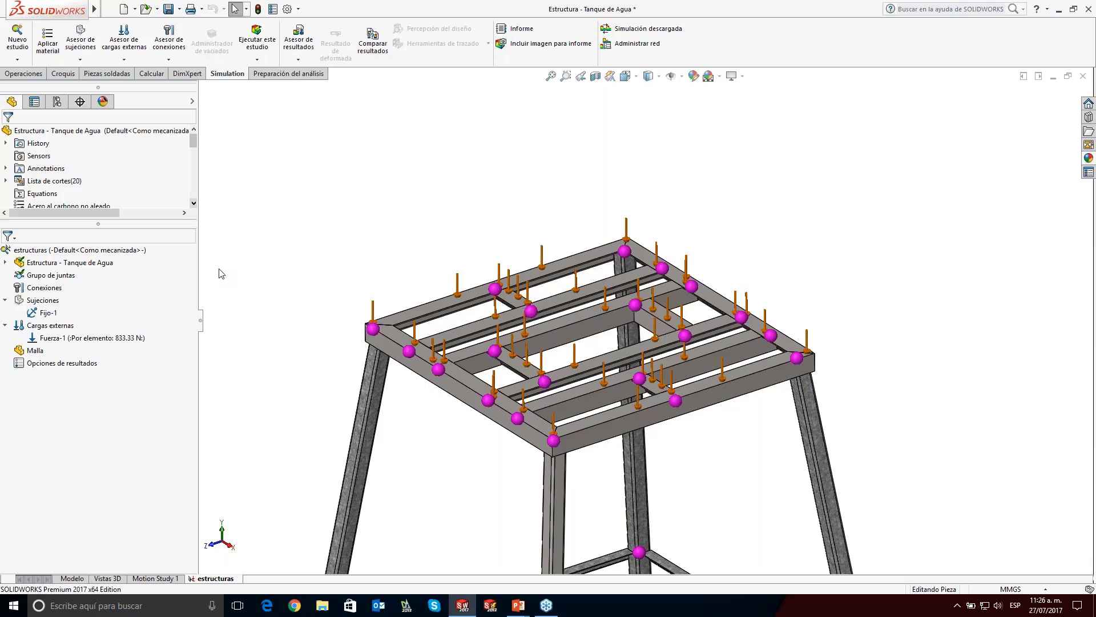
scroll(525, 346, "up", 4)
scroll(645, 325, "up", 2)
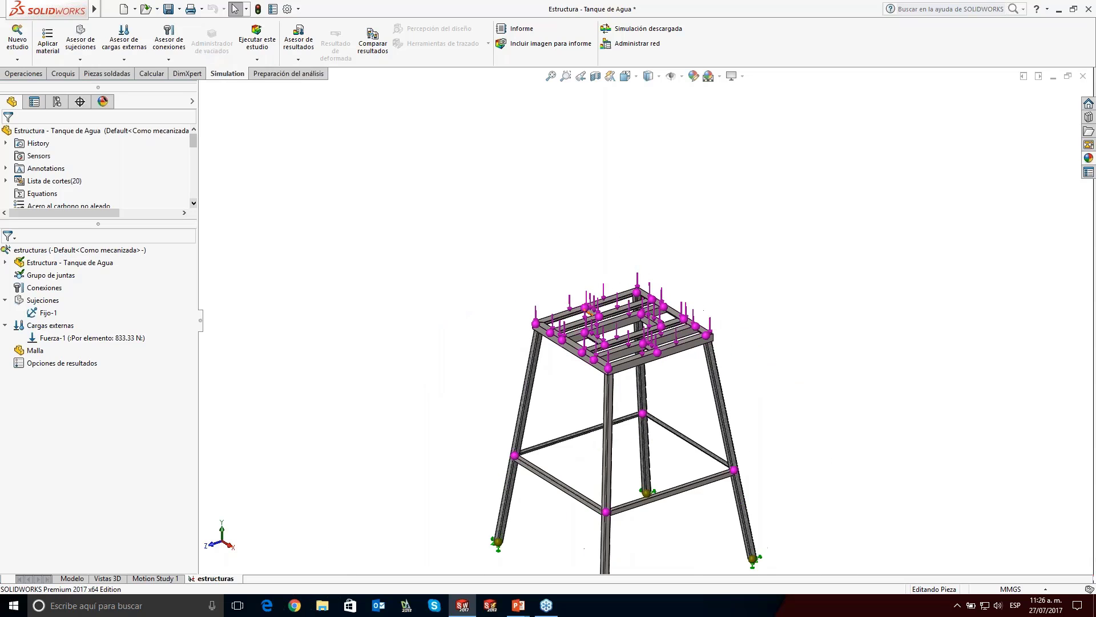
key("f")
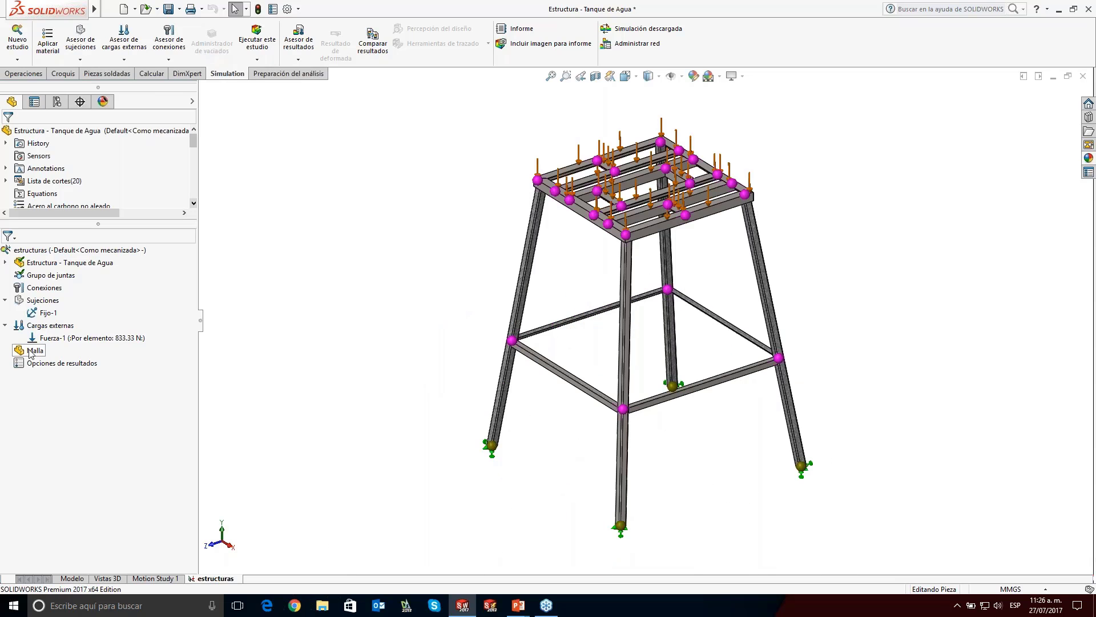
right_click(31, 351)
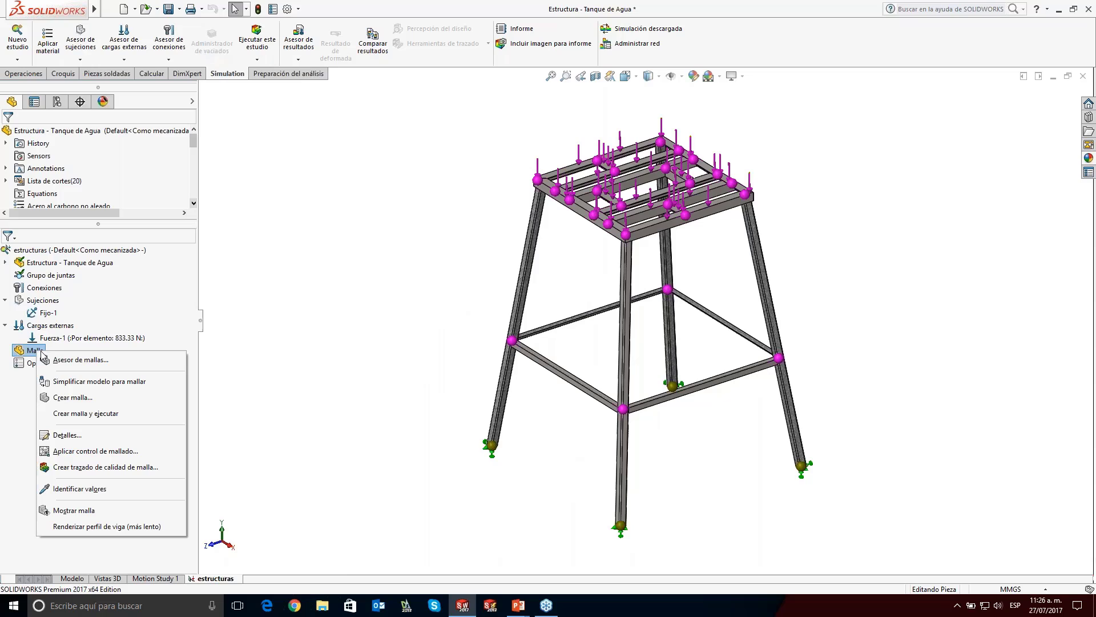
left_click(137, 414)
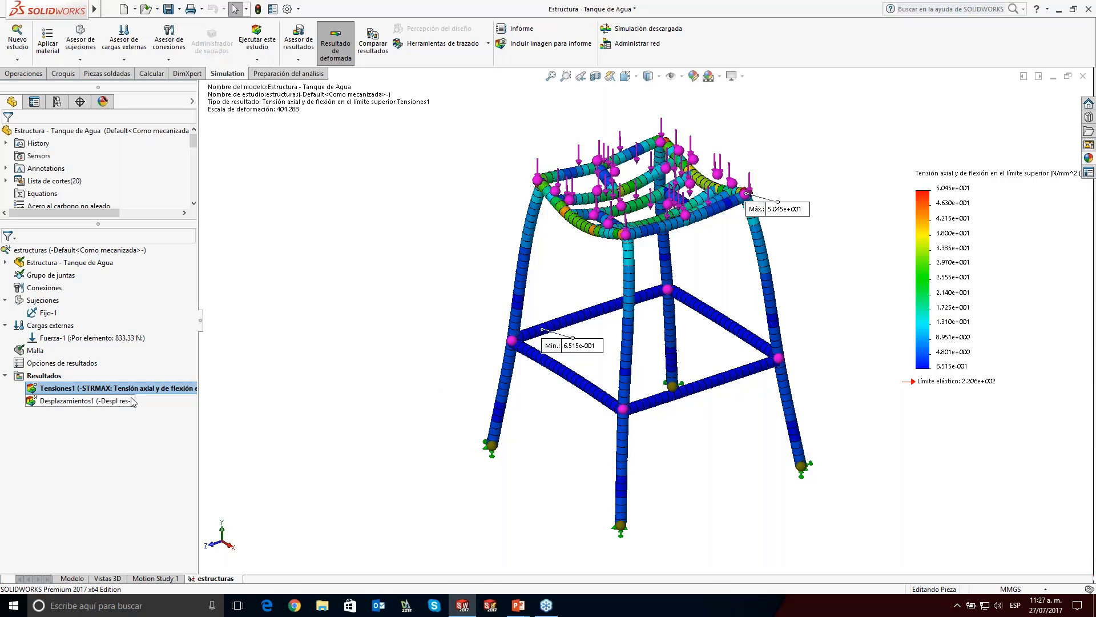
Step: Show the displacement result plot and place its maximum and minimum labels clear of the structure
left_click(21, 388)
double_click(73, 402)
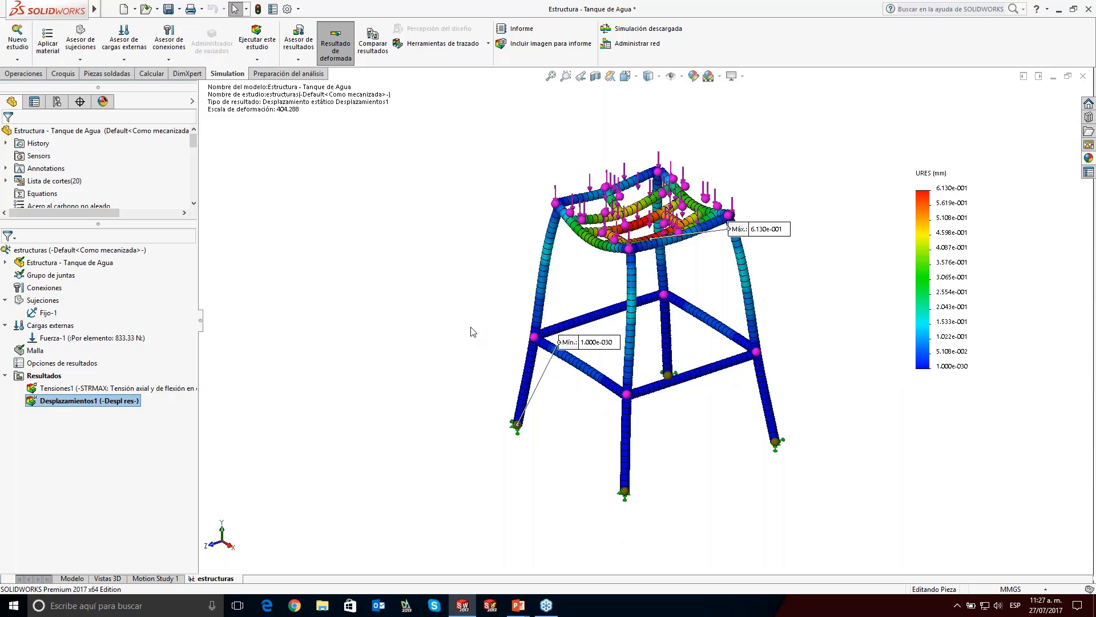
left_click_drag(694, 225, 475, 274)
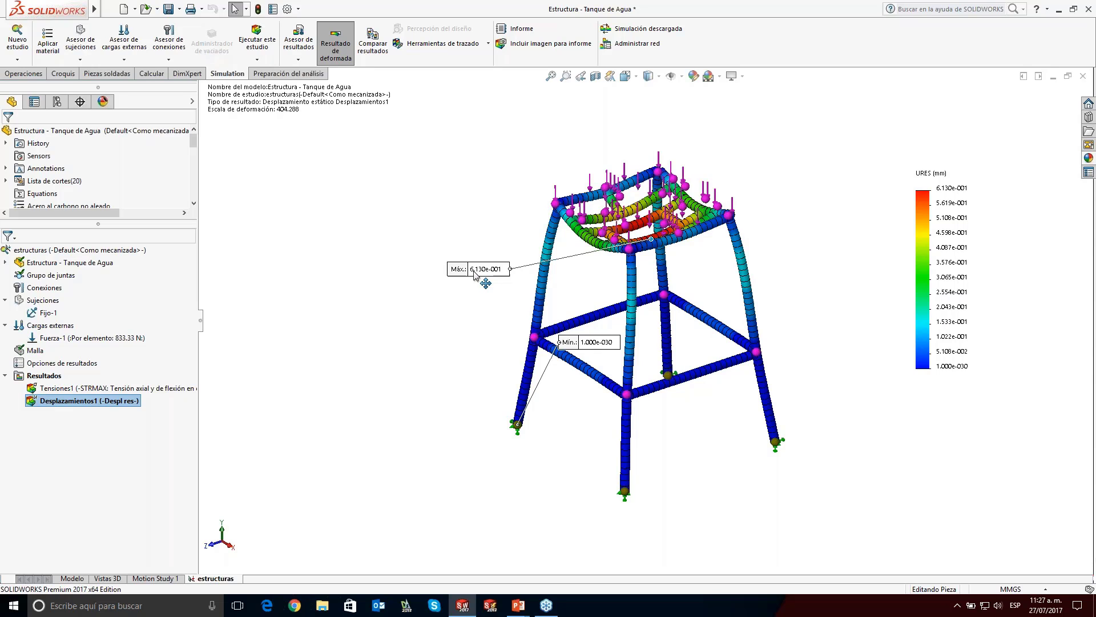
left_click_drag(577, 342, 408, 429)
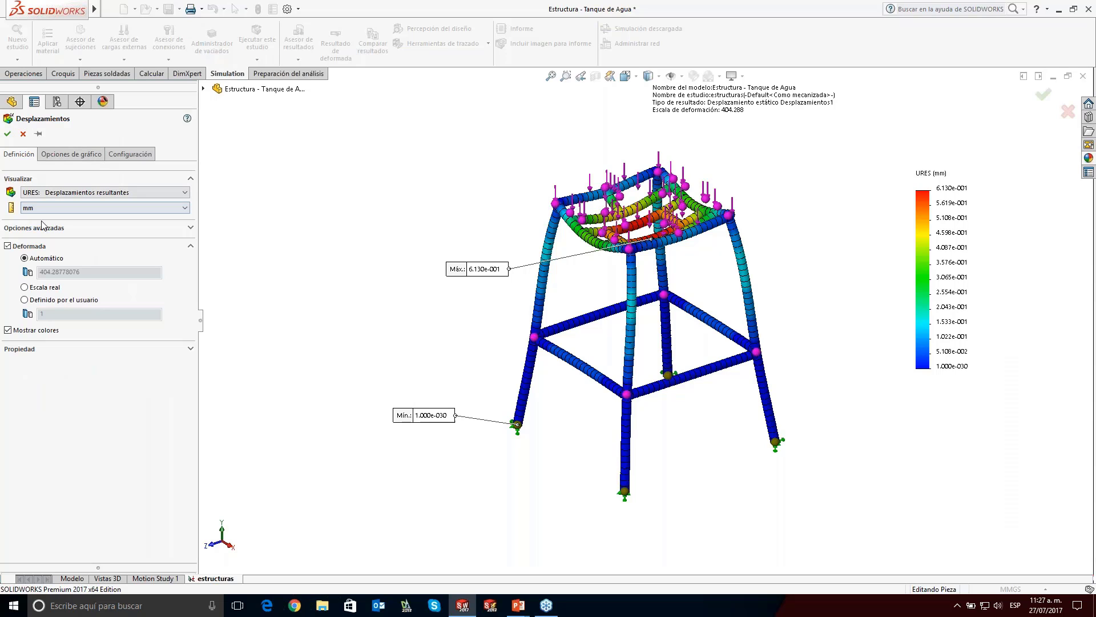
Step: Set the displacement plot to UY: Desplazamiento de Y and its legend numbers to flotante format with 2 decimals
left_click(104, 194)
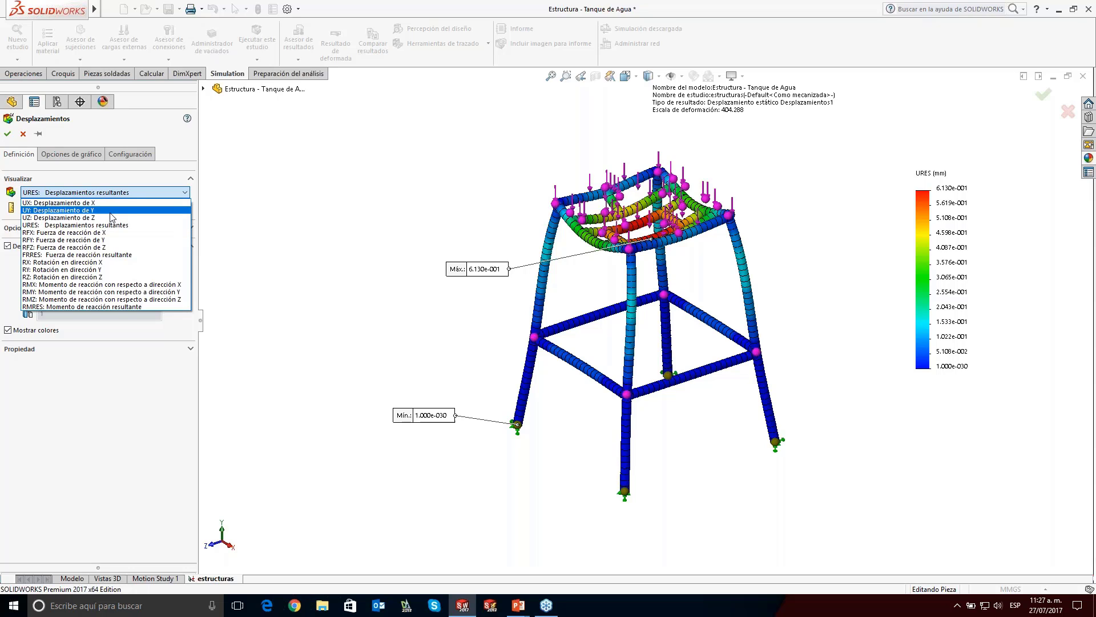
left_click(78, 211)
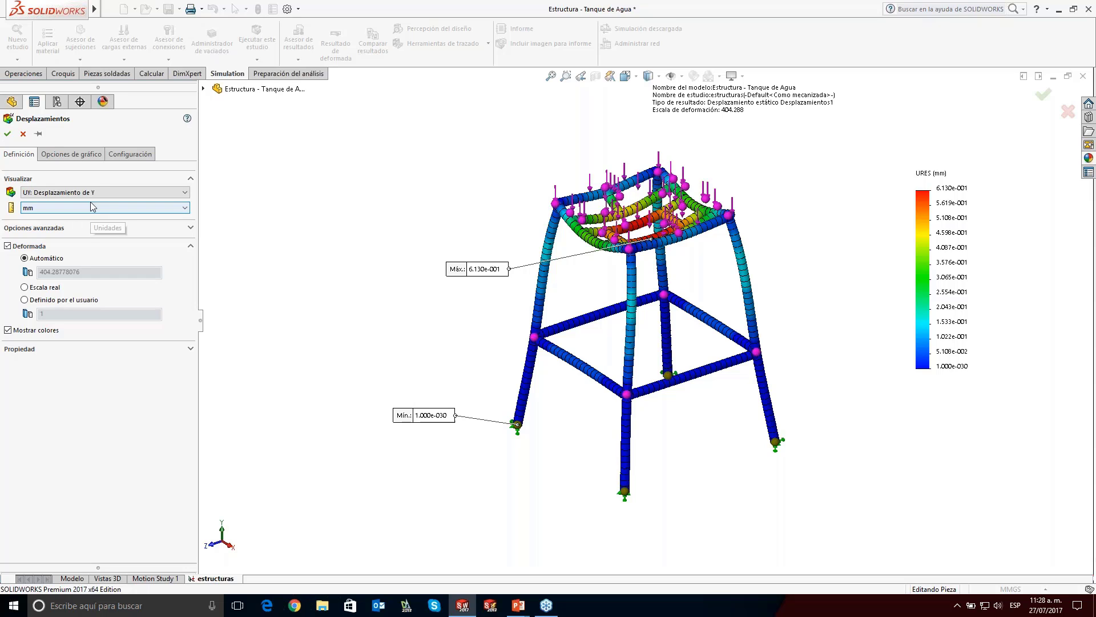
left_click(73, 154)
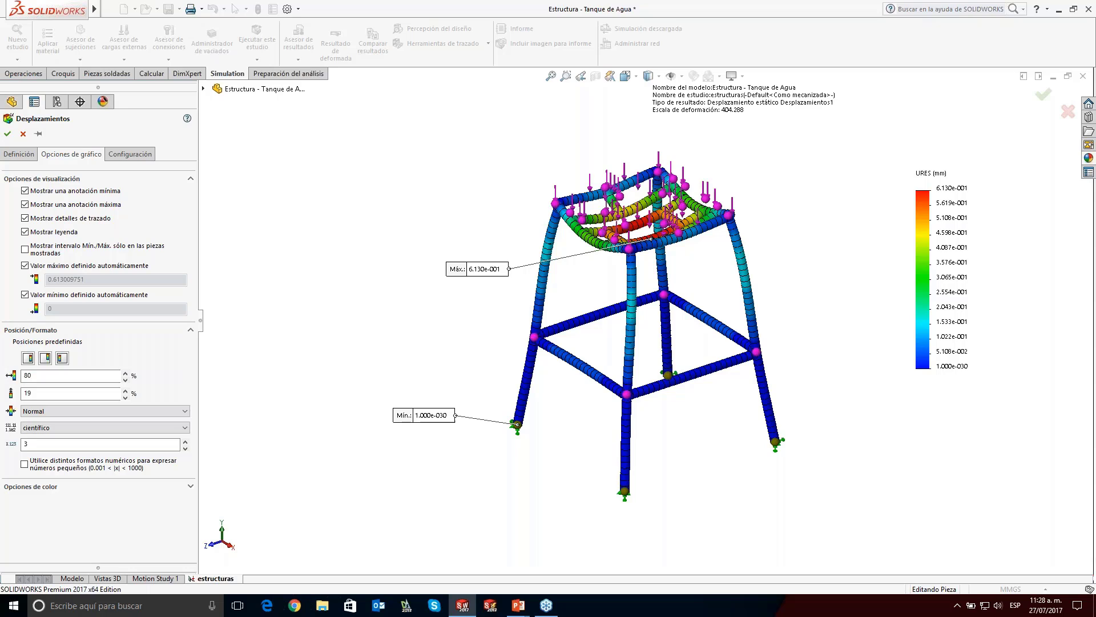
left_click(72, 428)
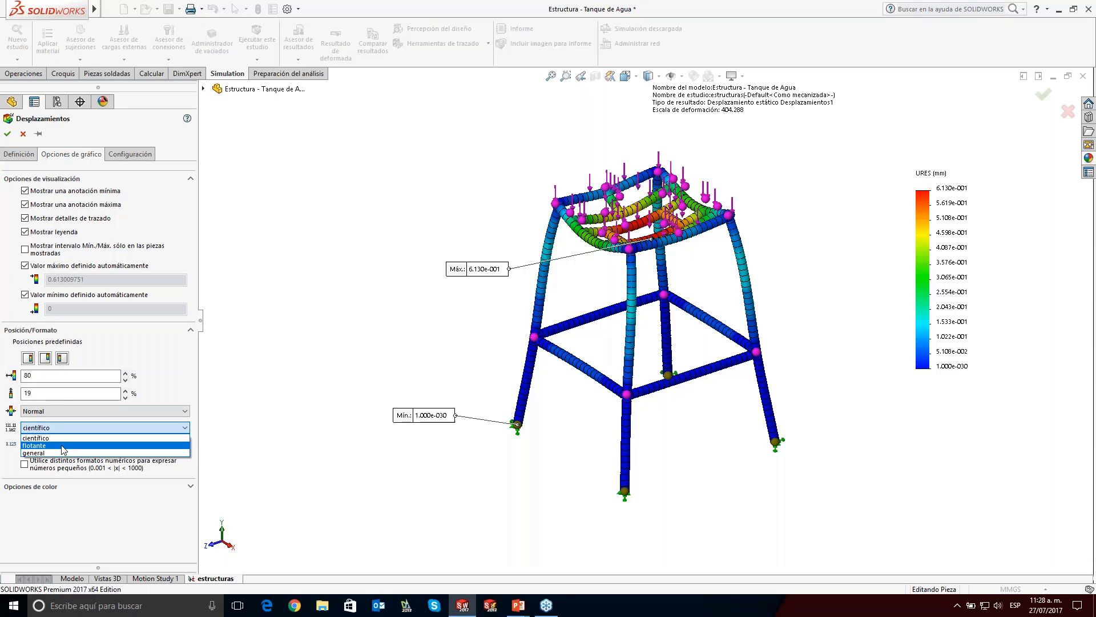
left_click(62, 447)
double_click(47, 444)
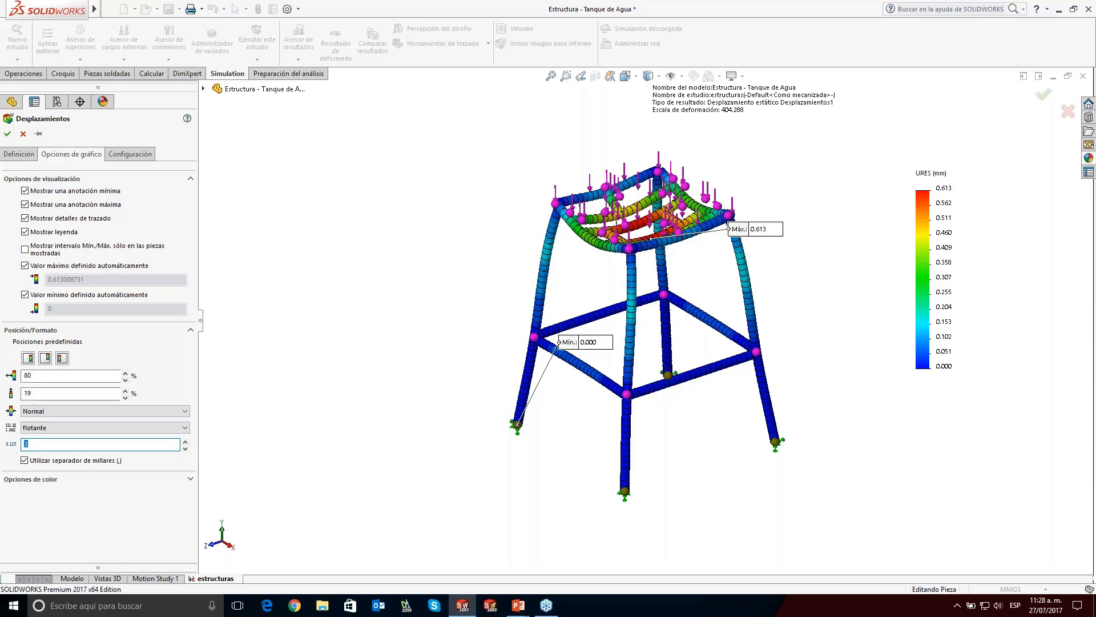
type("2")
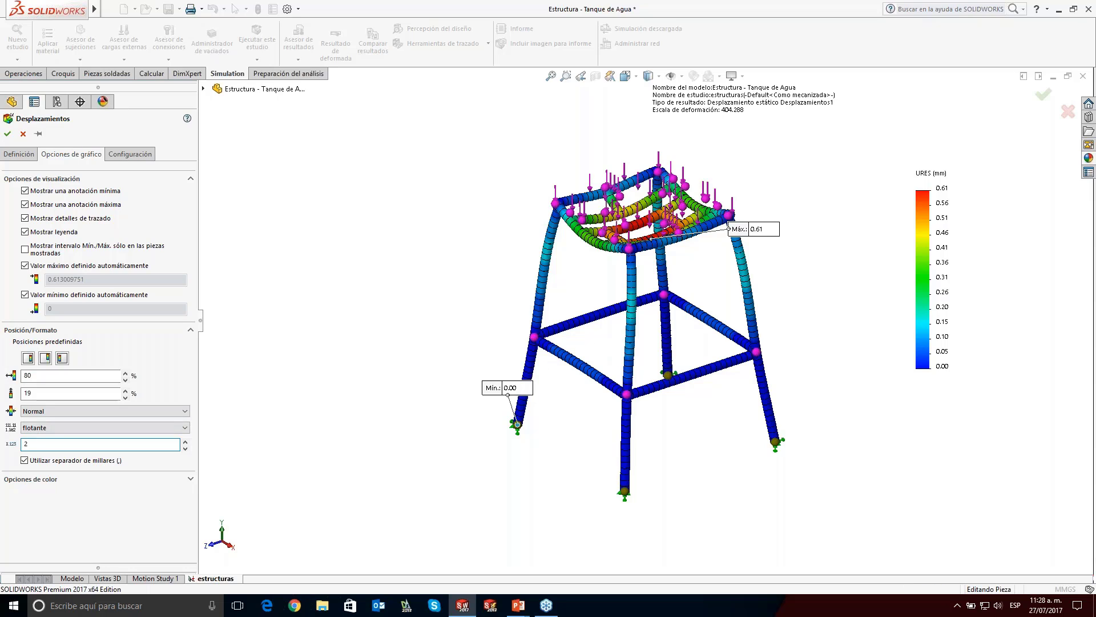
Step: Reposition the maximum and minimum labels beside the structure and apply the plot with Renderizar perfil de viga enabled
left_click_drag(507, 388, 450, 434)
mouse_move(753, 229)
left_mouse_down()
mouse_move(524, 291)
mouse_move(432, 284)
left_mouse_up()
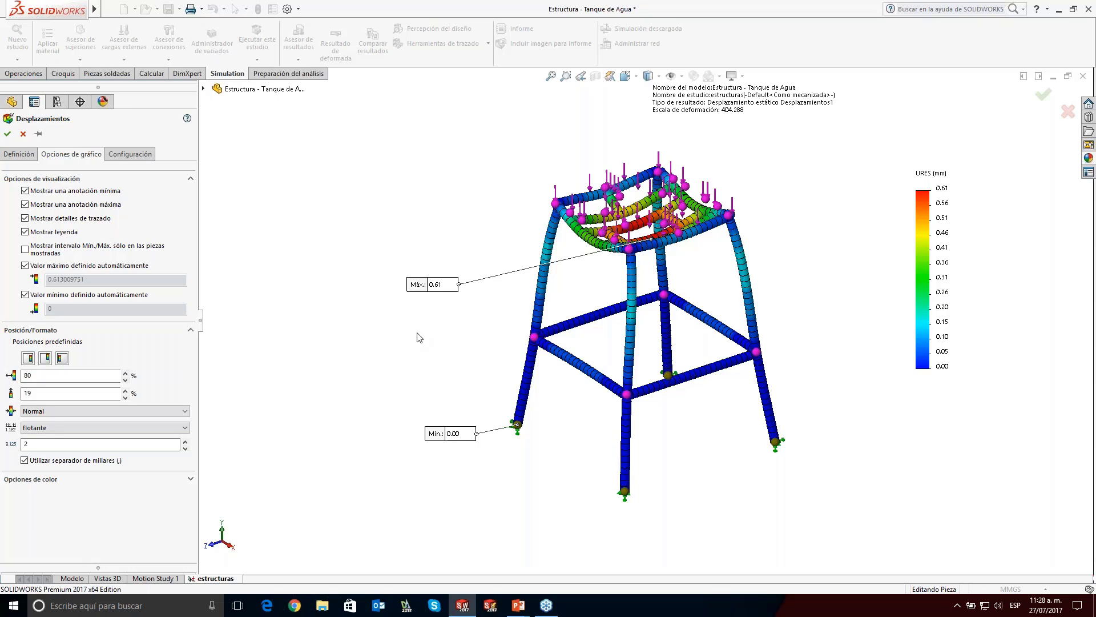
left_click(19, 154)
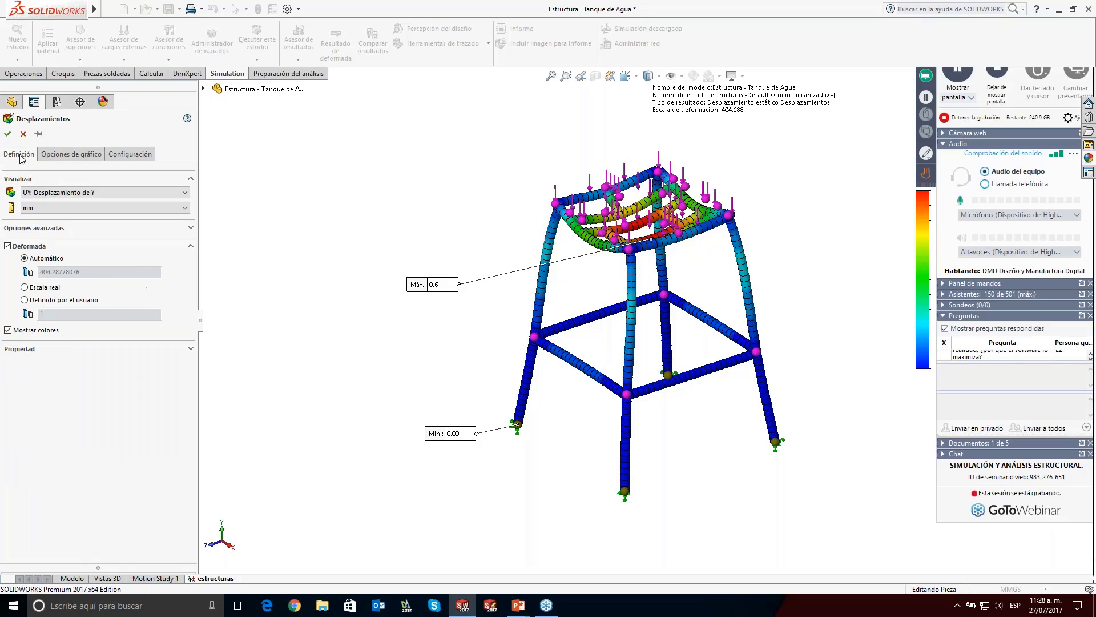
left_click(57, 228)
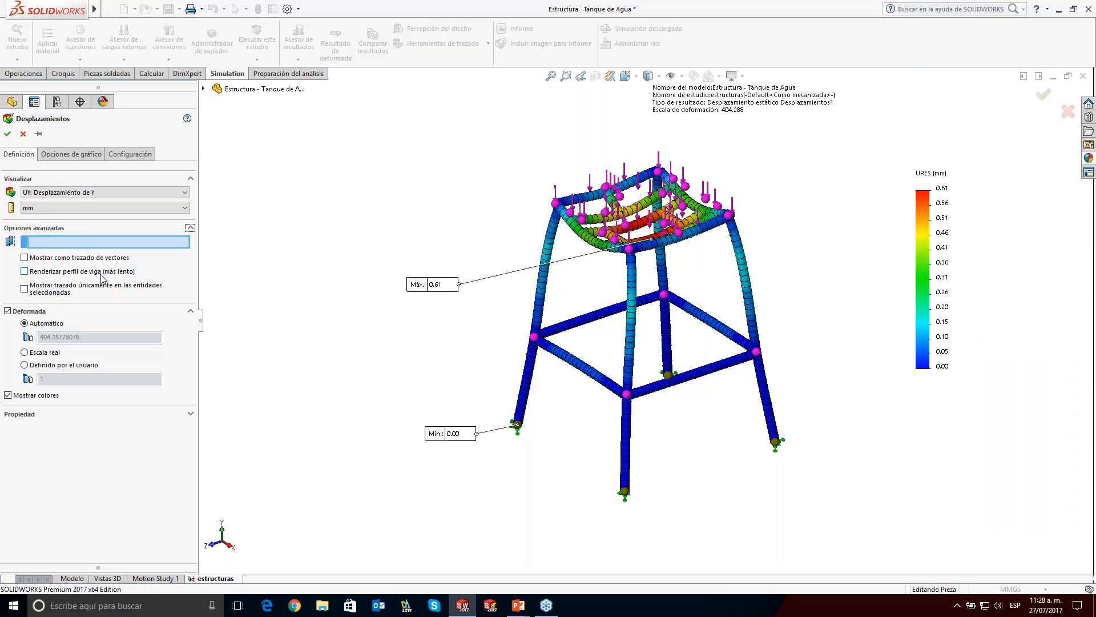
left_click(56, 274)
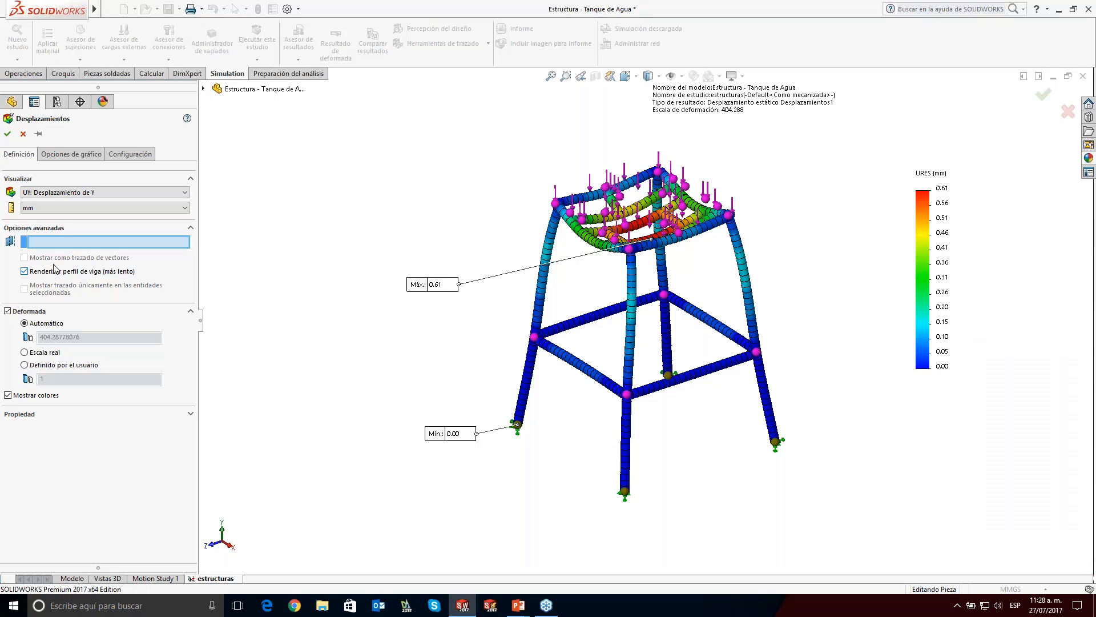
left_click(7, 134)
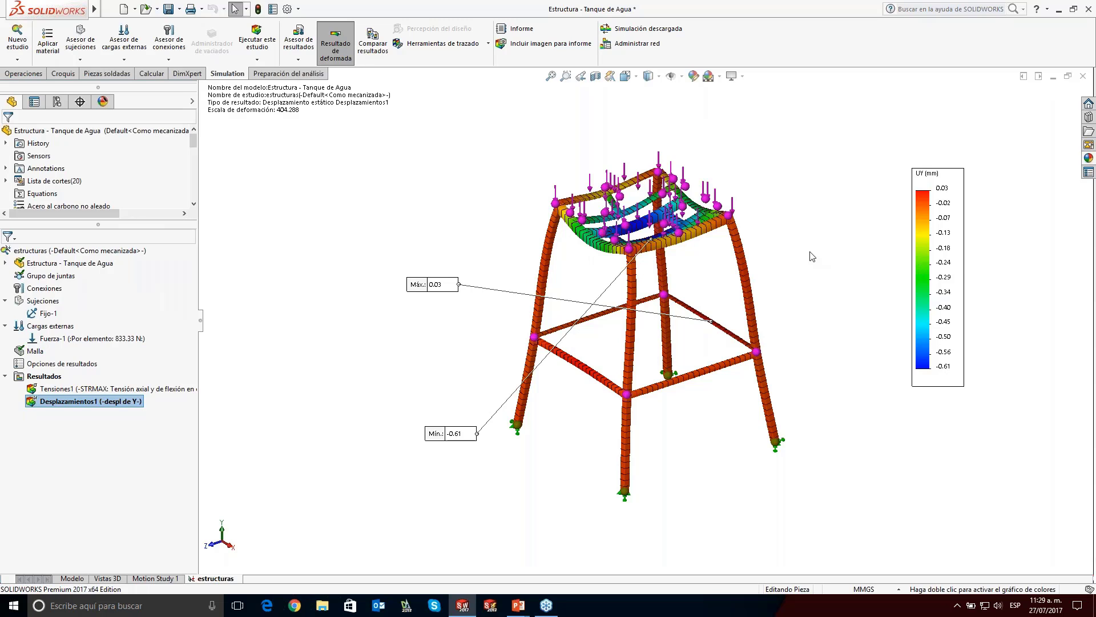
Step: Move the UY color legend closer to the structure and examine the deformed platform beams up close
left_click_drag(943, 273, 831, 261)
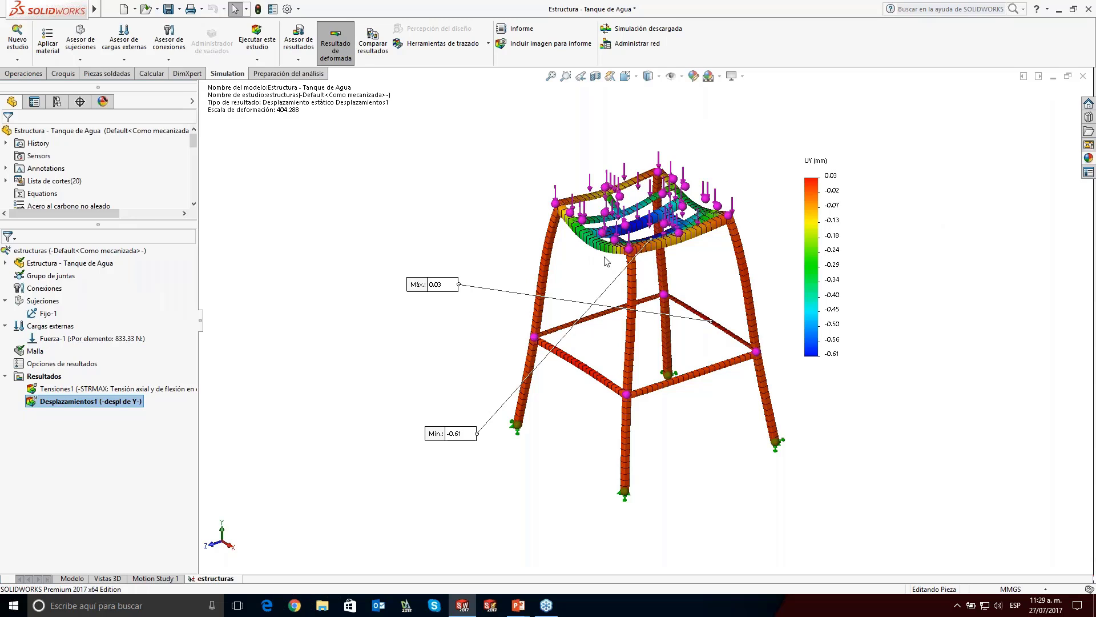
scroll(599, 257, "down", 5)
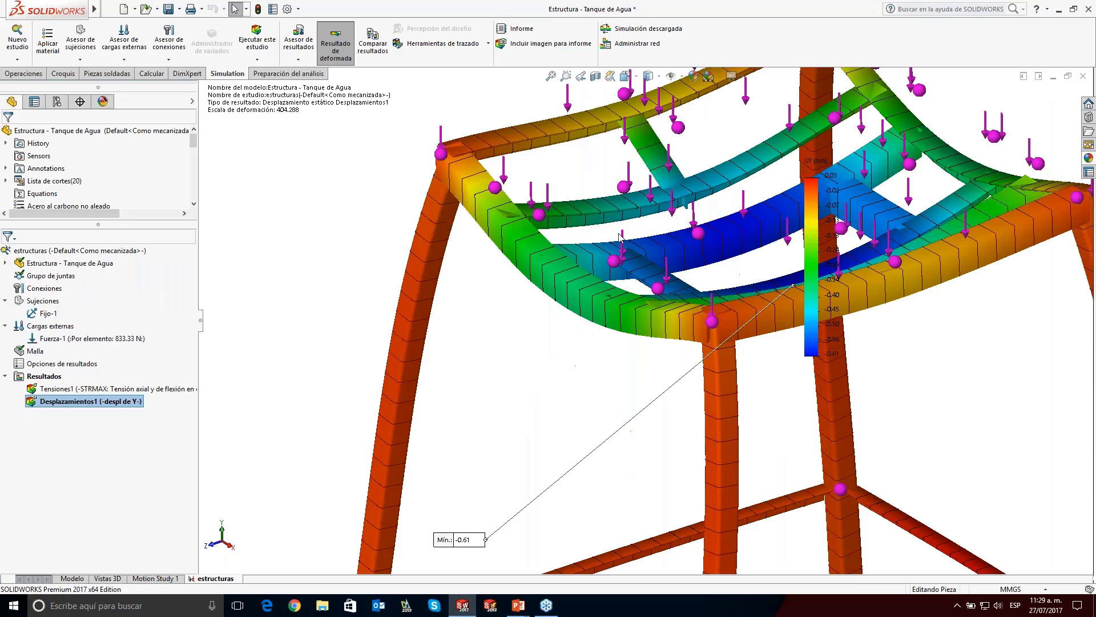
scroll(620, 235, "down", 2)
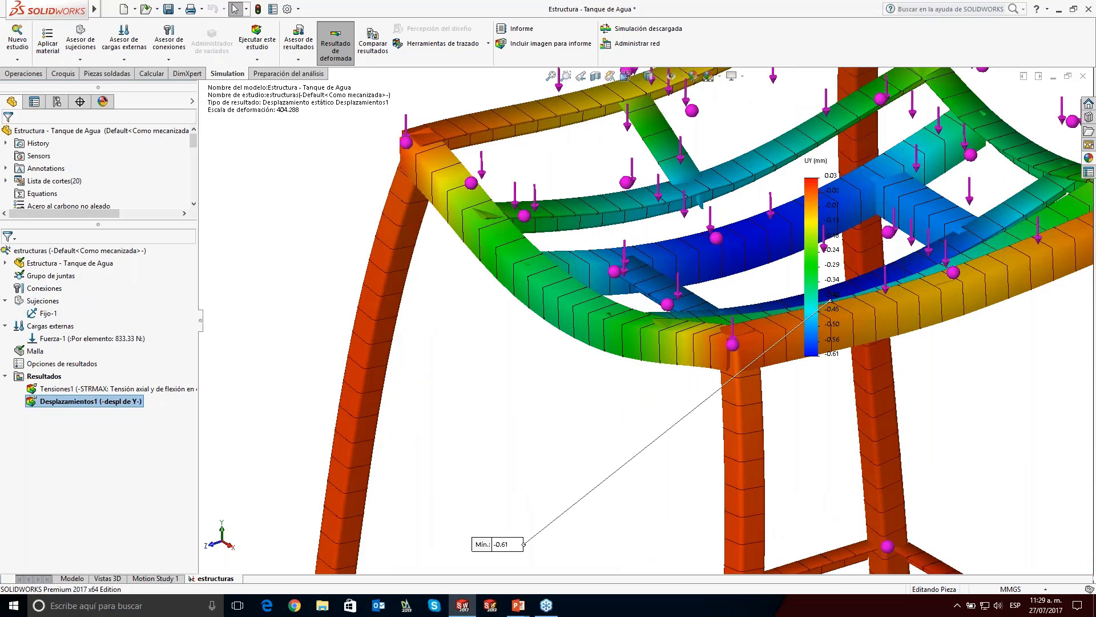
scroll(645, 303, "up", 5)
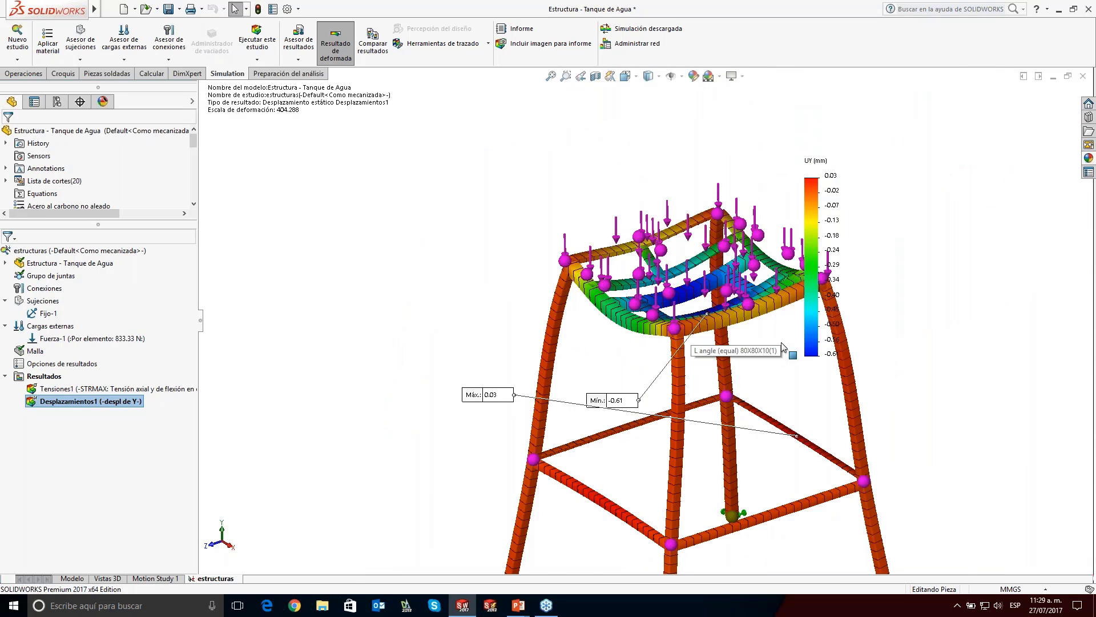
scroll(783, 347, "up", 3)
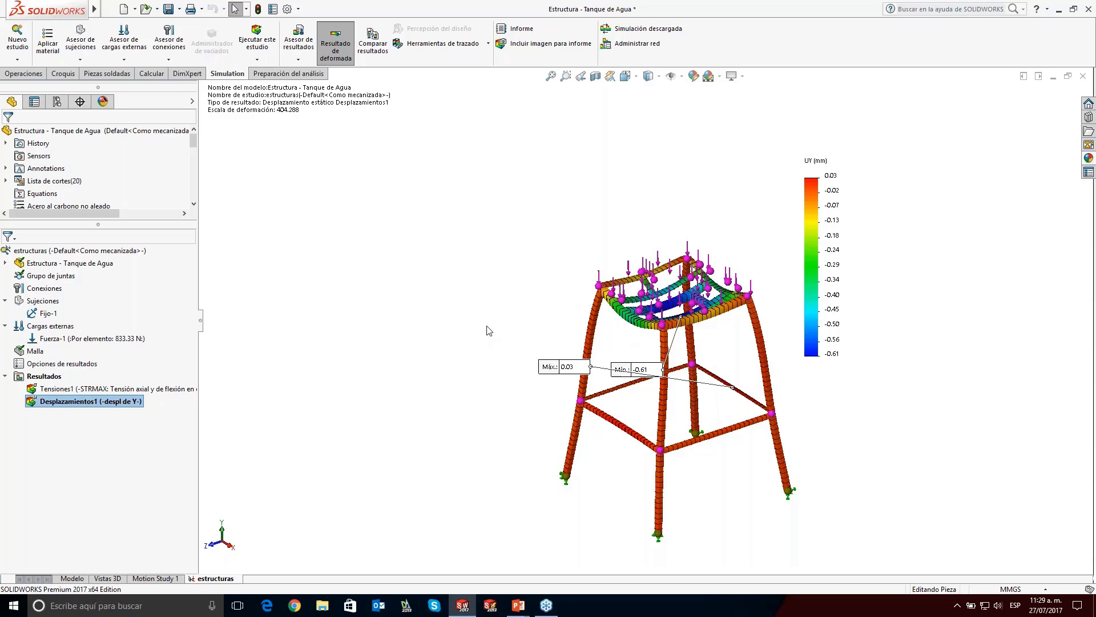
Step: Show the Tensiones1 stress plot and move its color legend and plot details closer to the structure
double_click(137, 392)
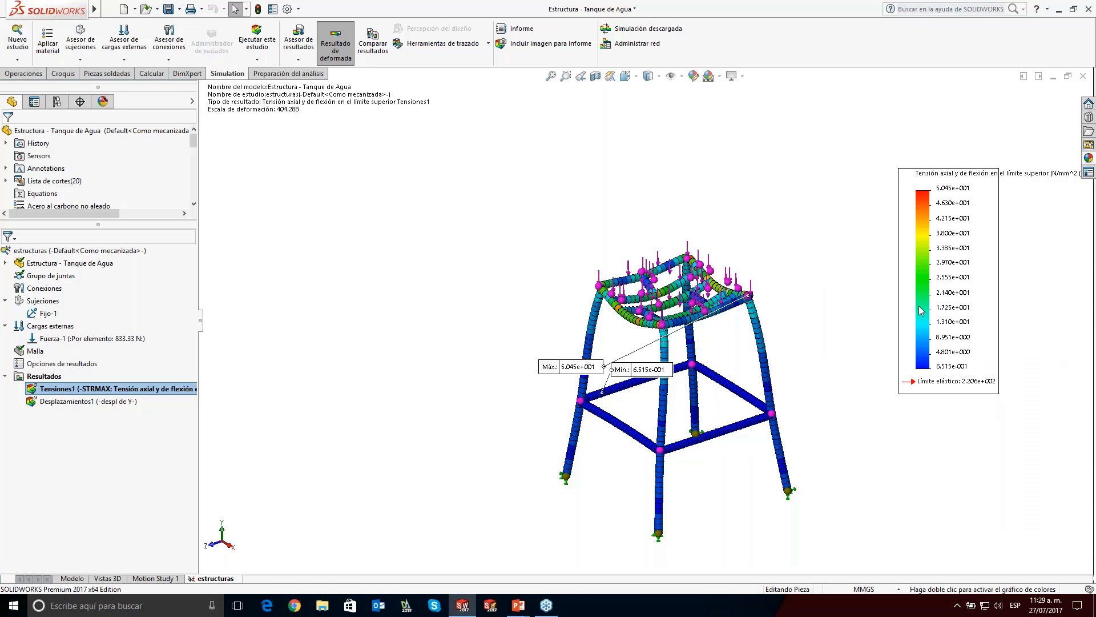
left_click_drag(919, 311, 798, 265)
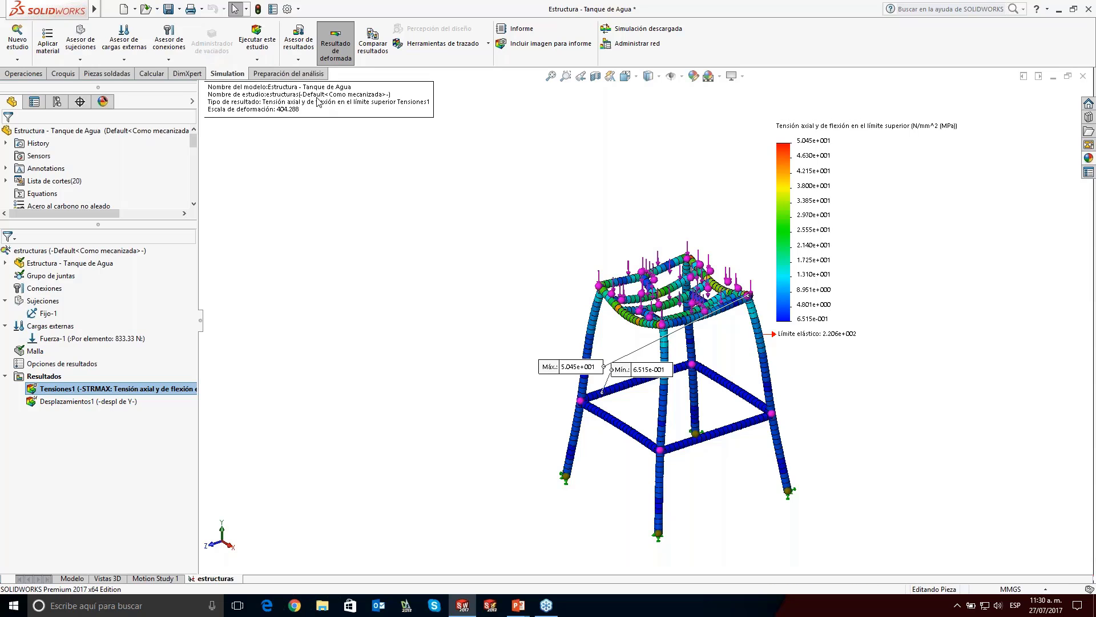
left_click_drag(304, 105, 748, 105)
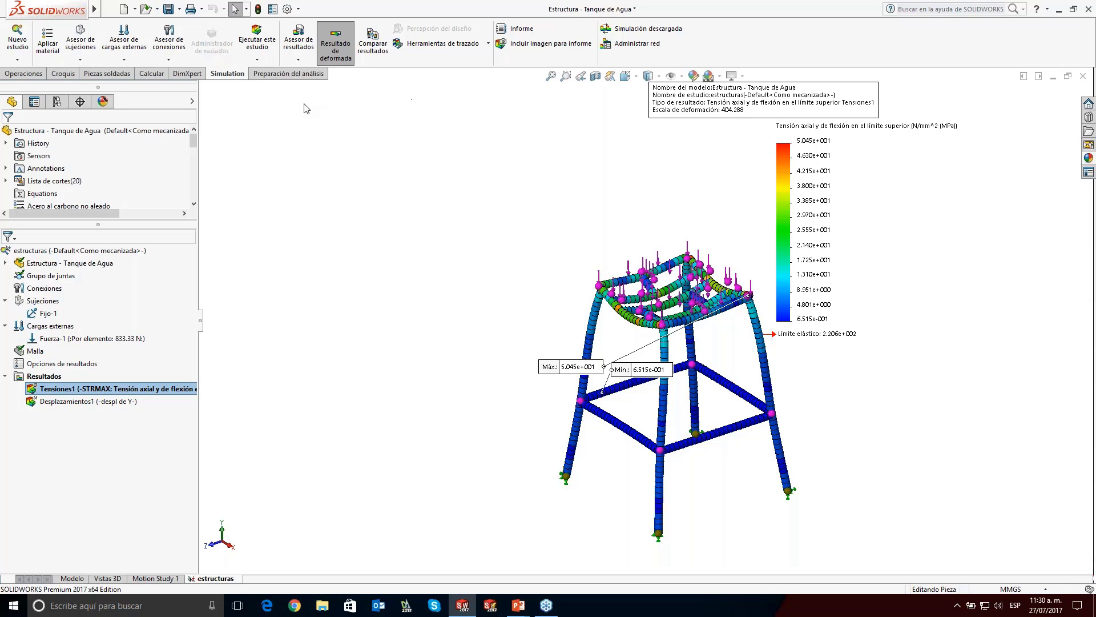
Step: Enable Renderizar perfil de viga in the stress plot and set its stress component to Axial
double_click(304, 105)
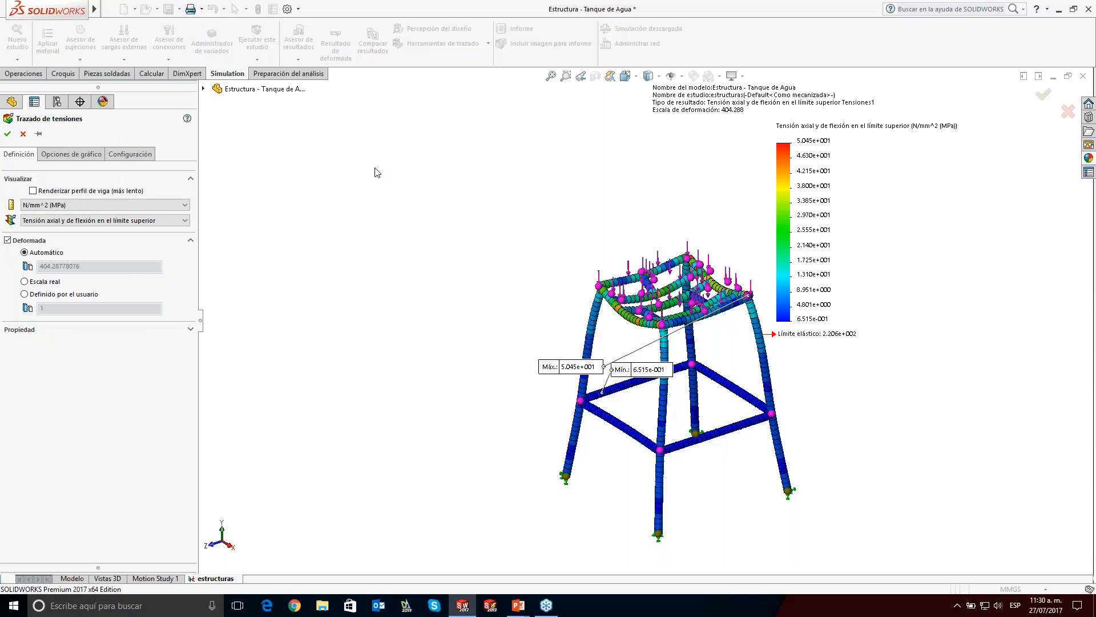
left_click(69, 192)
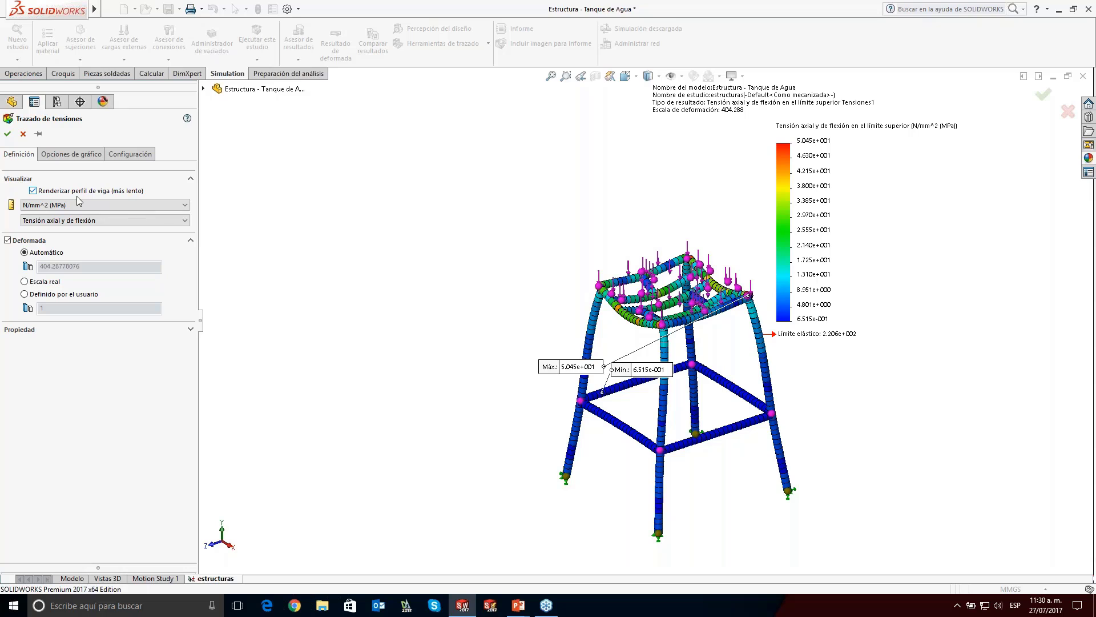
left_click(113, 221)
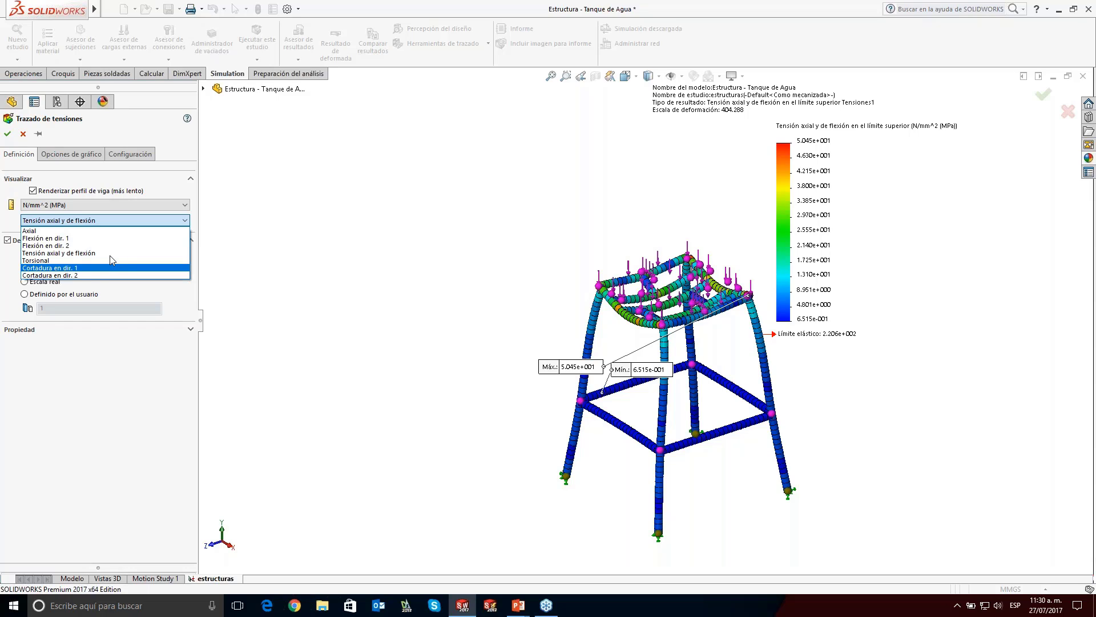
left_click(99, 231)
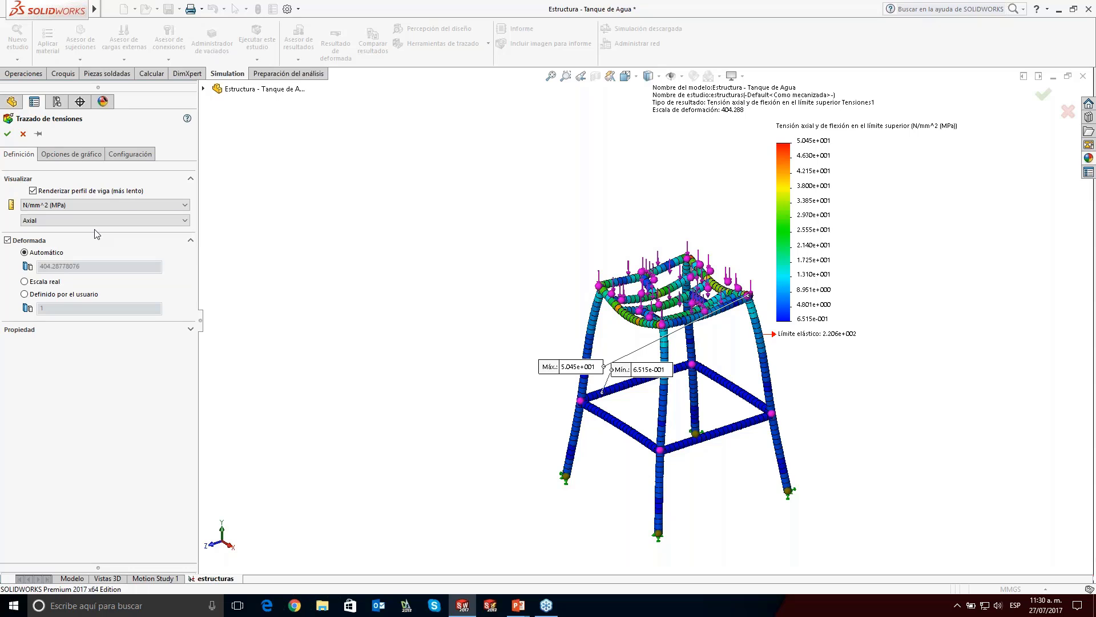
Step: Set the stress plot's legend numbers to flotante format with 2 decimals and apply the plot
left_click(74, 155)
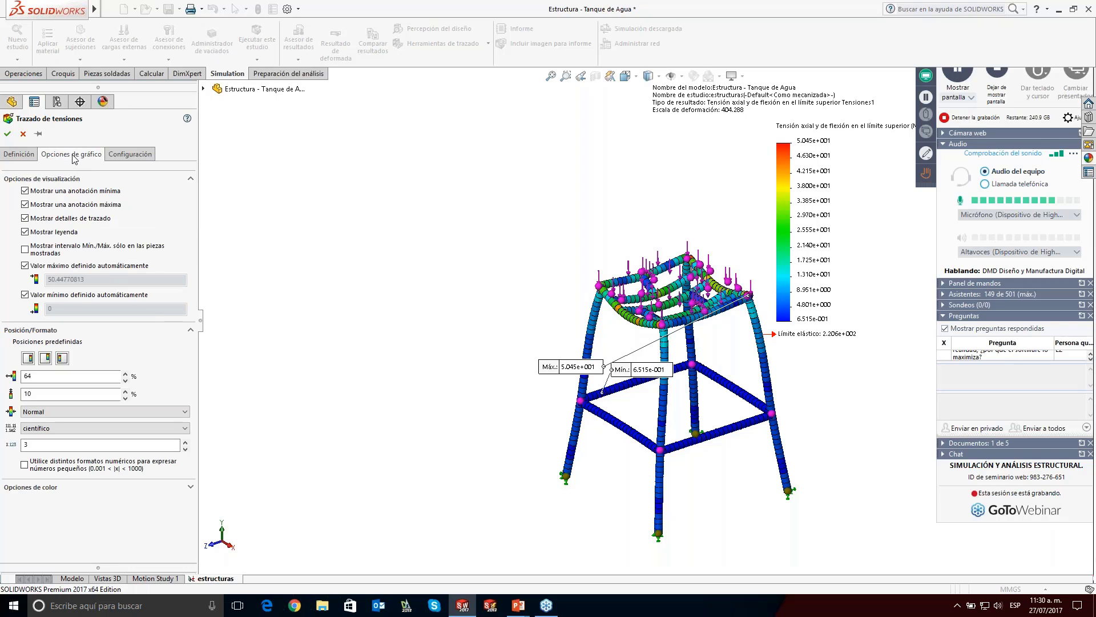
left_click(107, 429)
left_click(103, 446)
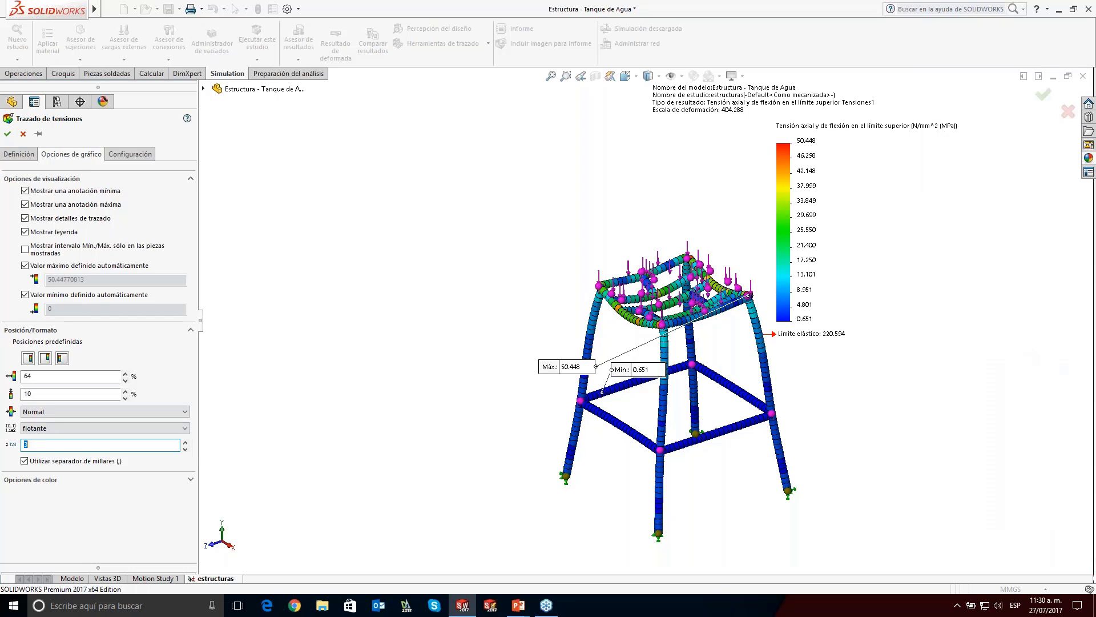
type("2")
left_click(8, 133)
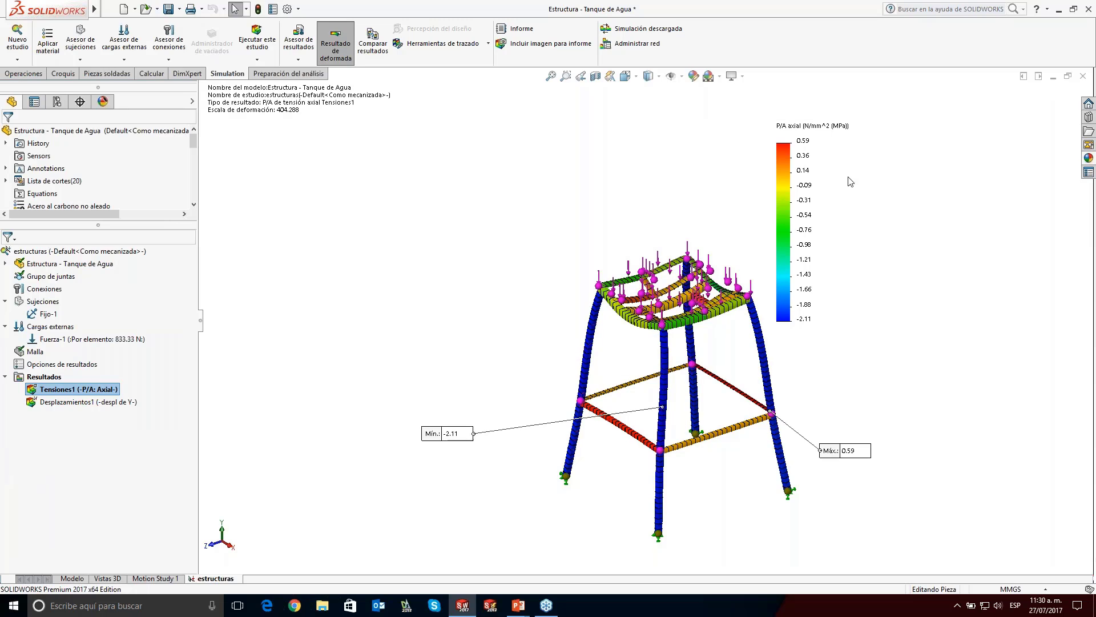
double_click(820, 148)
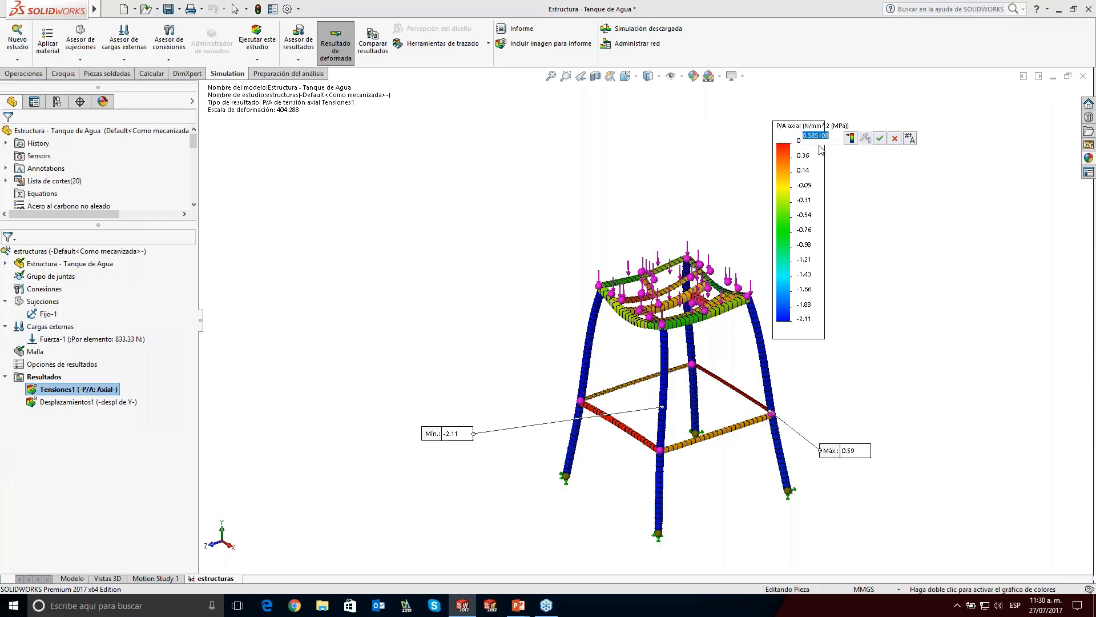
key("Return")
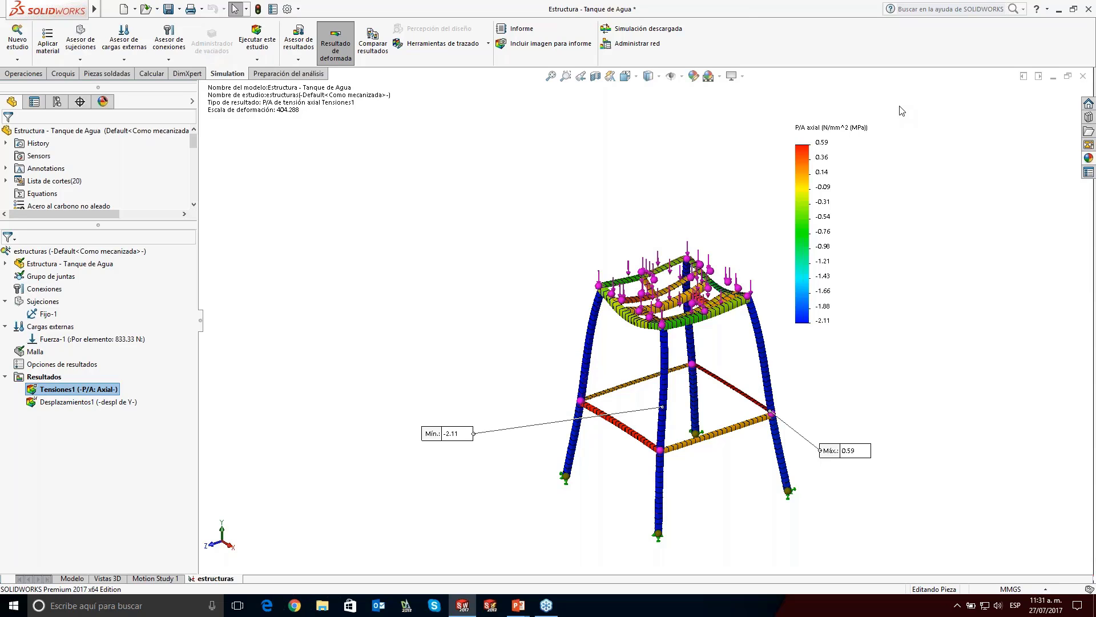
double_click(814, 204)
Step: Hide the axial stress plot and locate the L angle beam along the platform's edge in the cut list
right_click(90, 393)
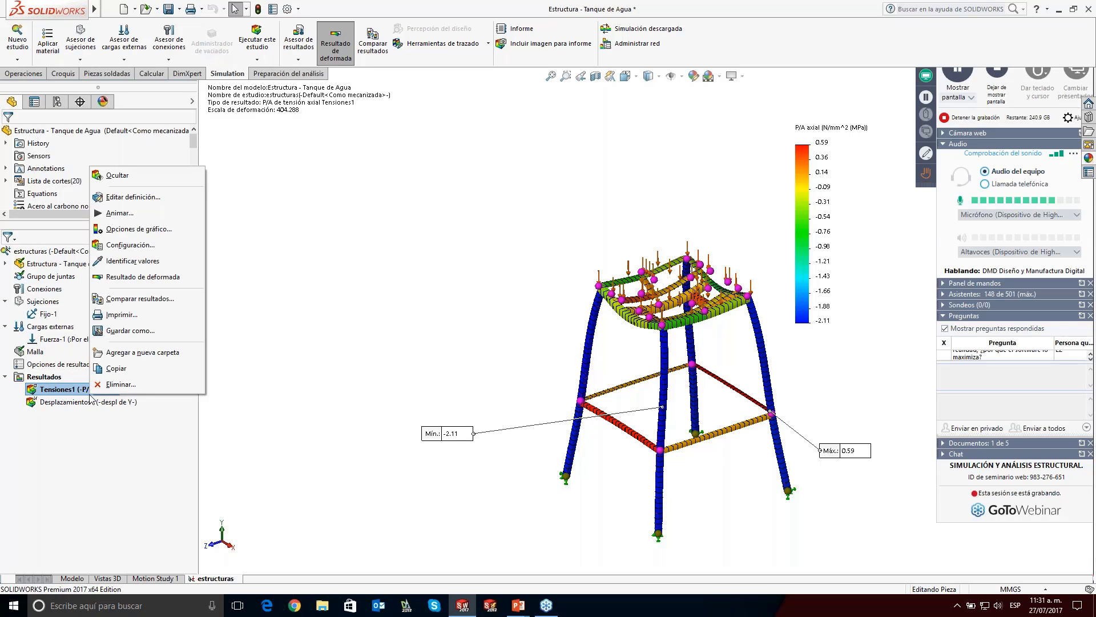
left_click(117, 175)
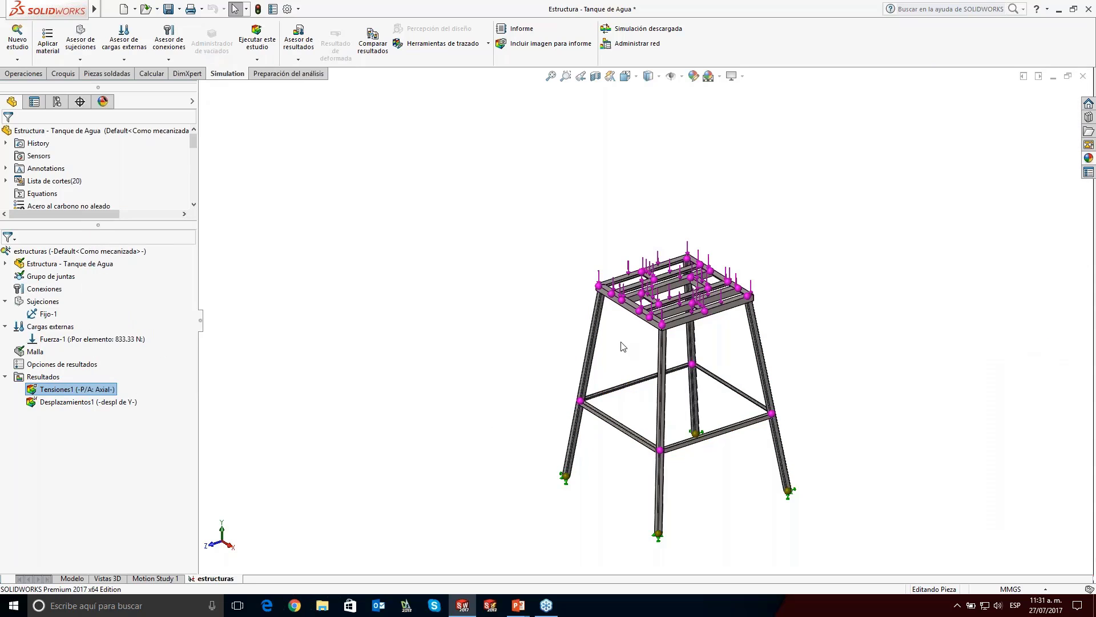
scroll(622, 346, "down", 5)
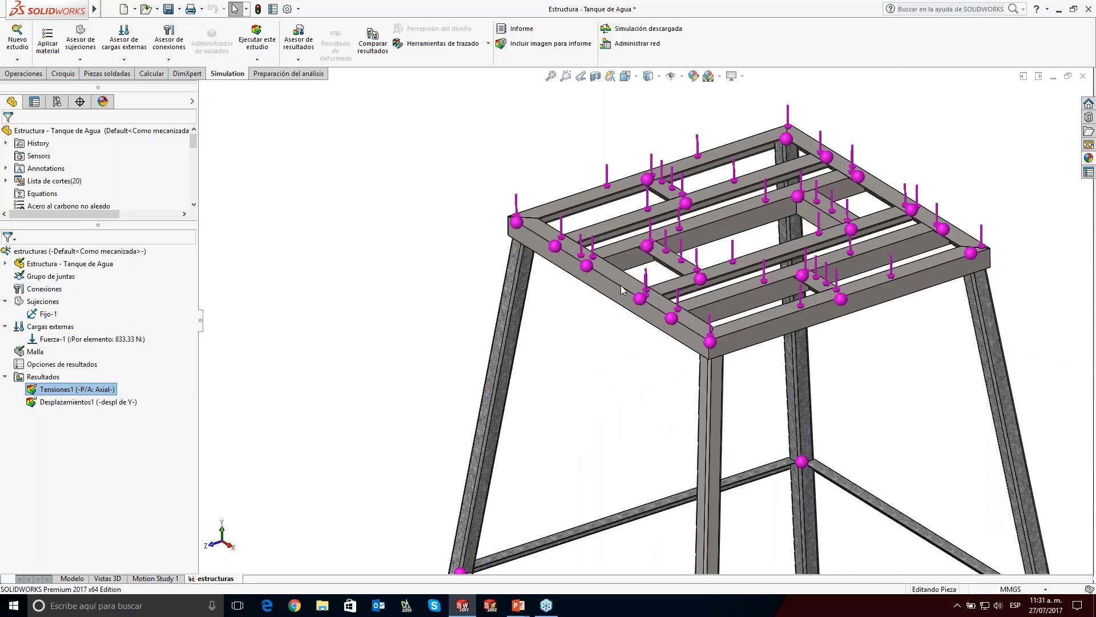
scroll(622, 289, "down", 3)
left_click(586, 296)
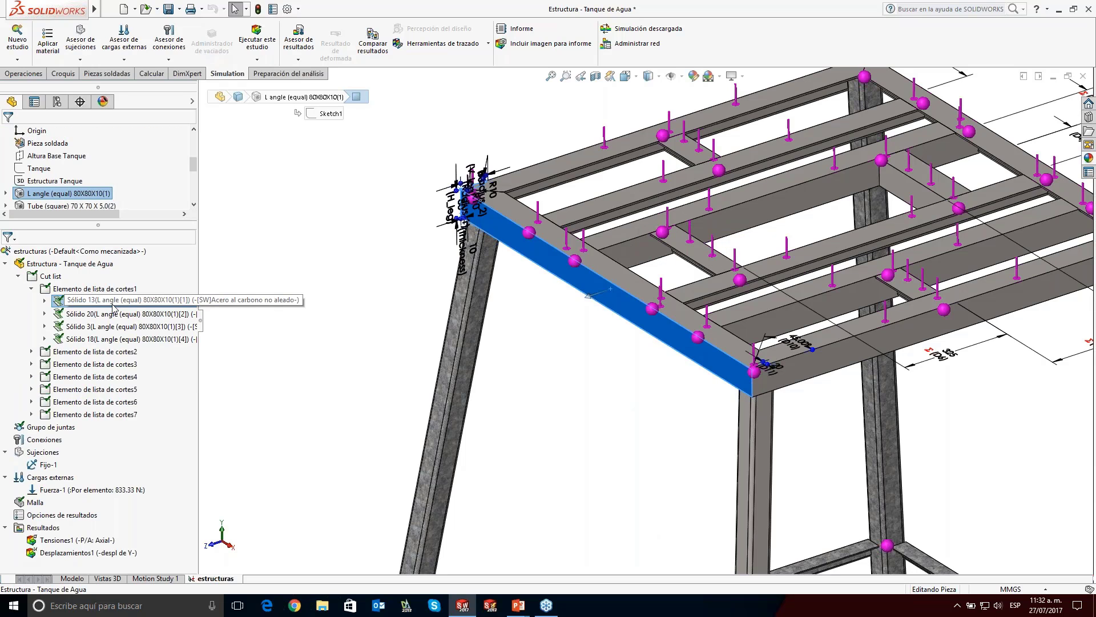
left_click(18, 275)
Step: List the beam forces in SI units for the beam range from 12 to 13
left_click(47, 390)
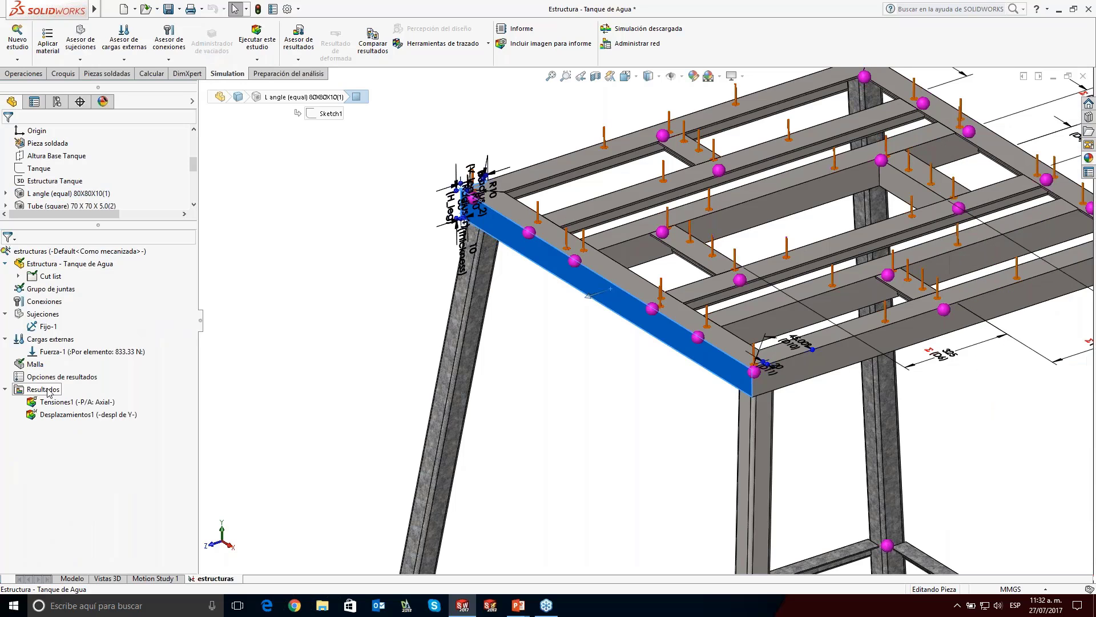
right_click(48, 391)
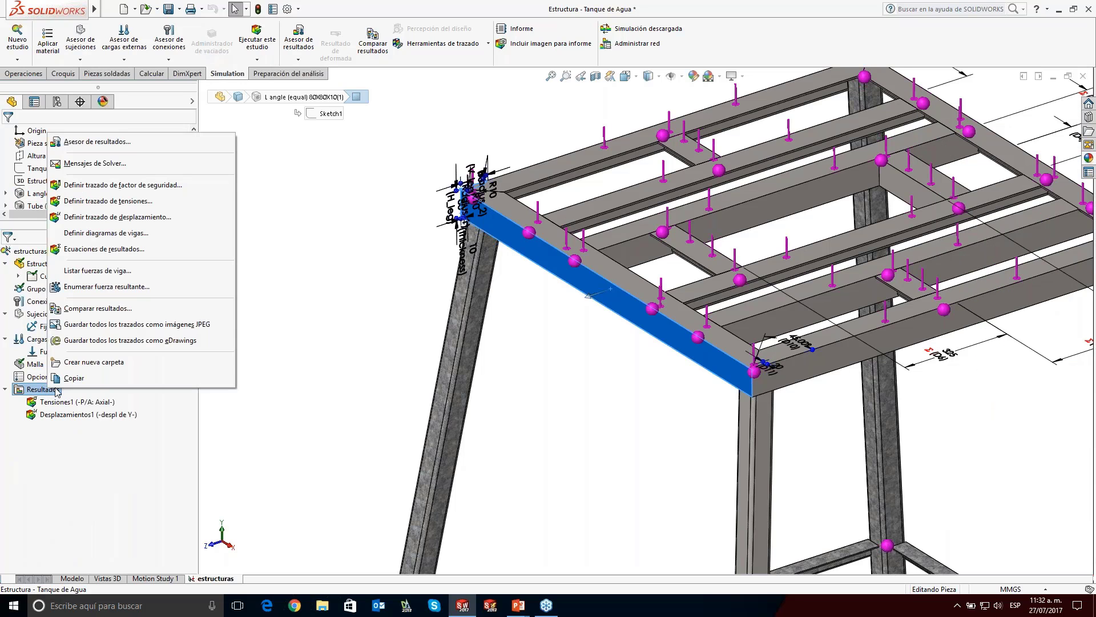
left_click(143, 276)
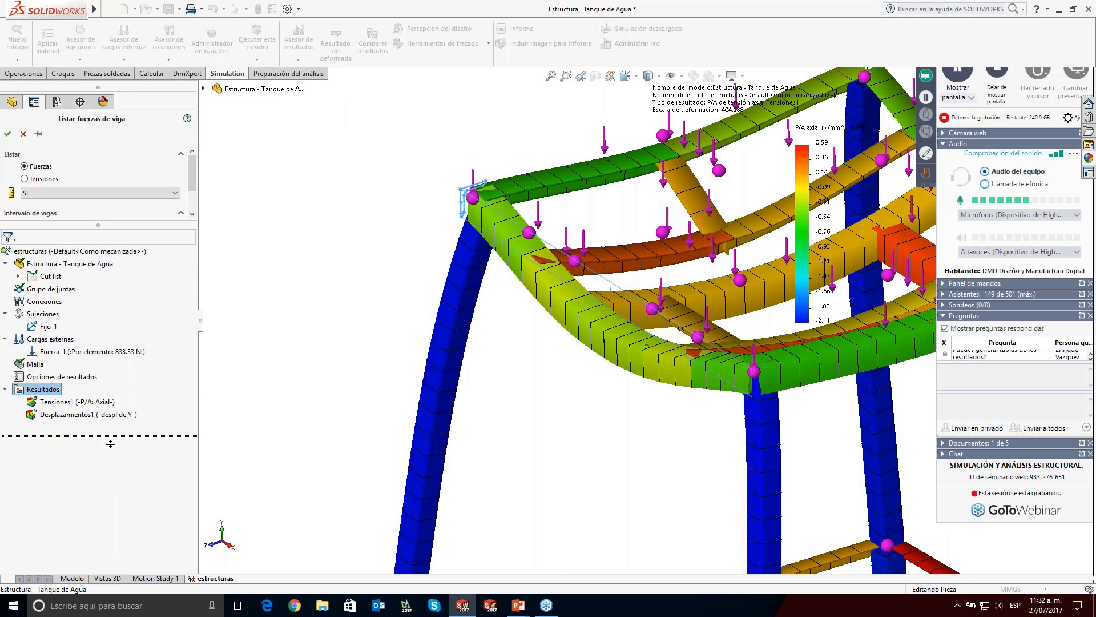
left_click_drag(110, 443, 111, 470)
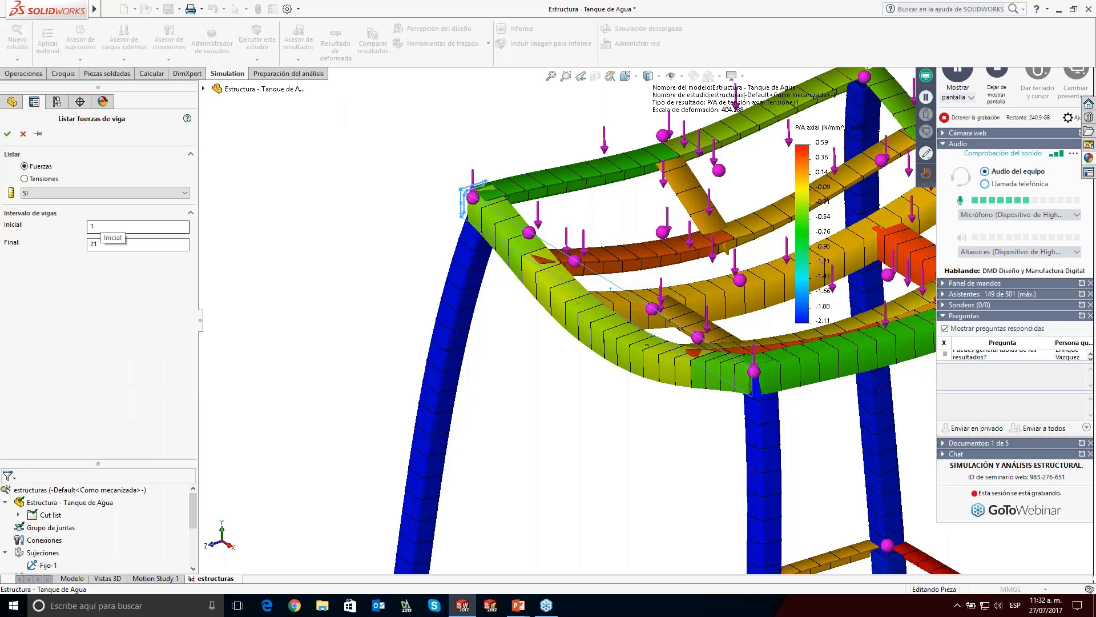
double_click(100, 226)
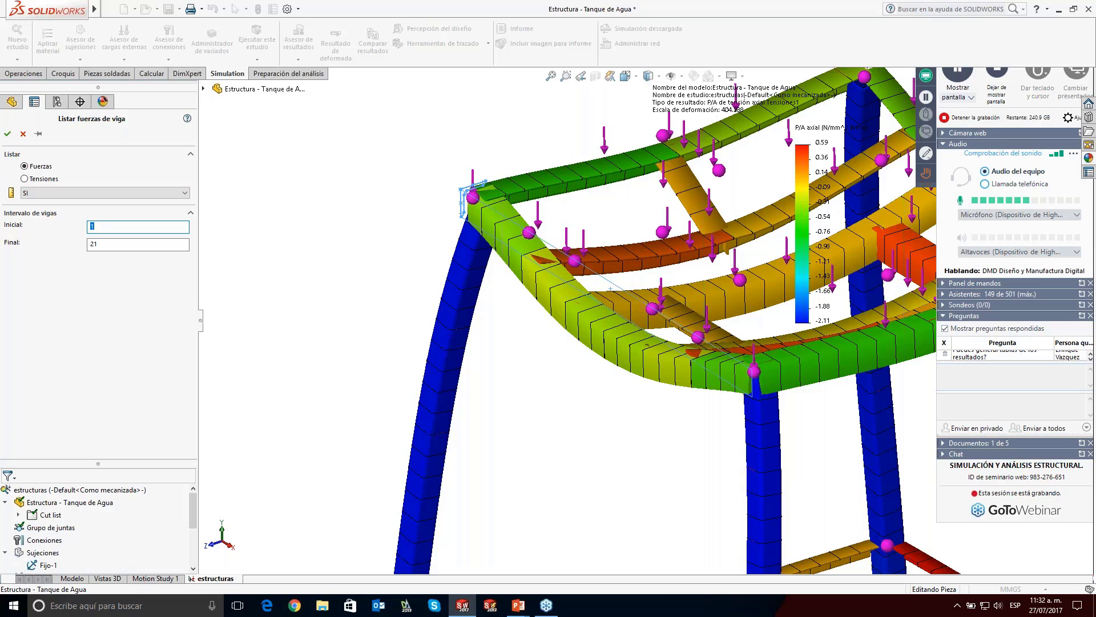
type("12")
key("Tab")
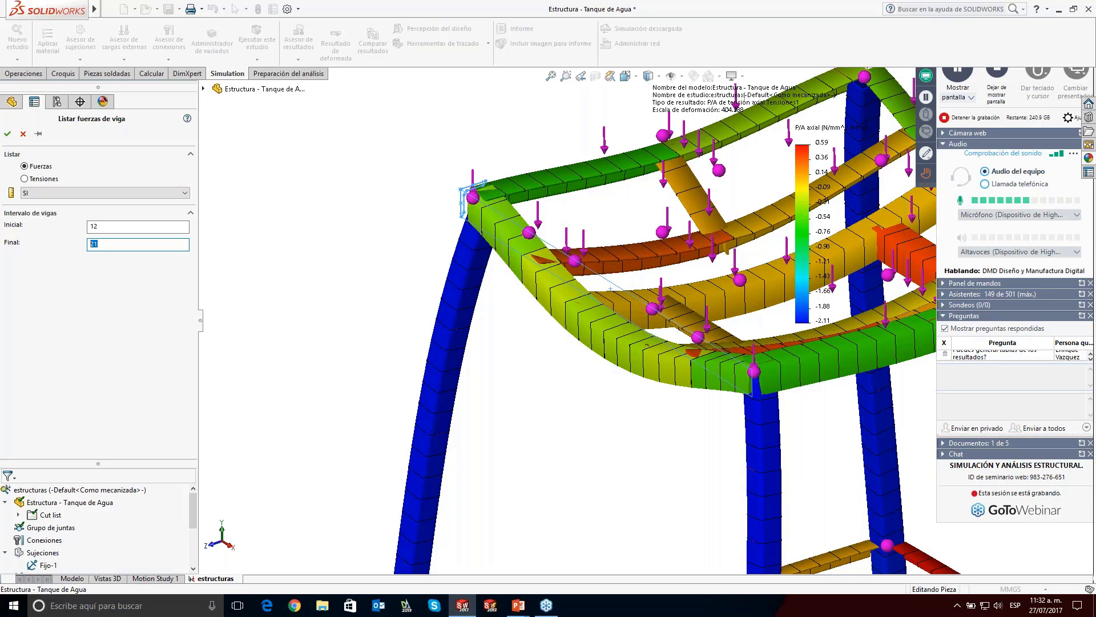
type("13")
left_click(8, 133)
Step: Enlarge the force list, examine the axial, shear, moment and torsion values along beam 12, and close the list
left_click_drag(379, 389, 368, 157)
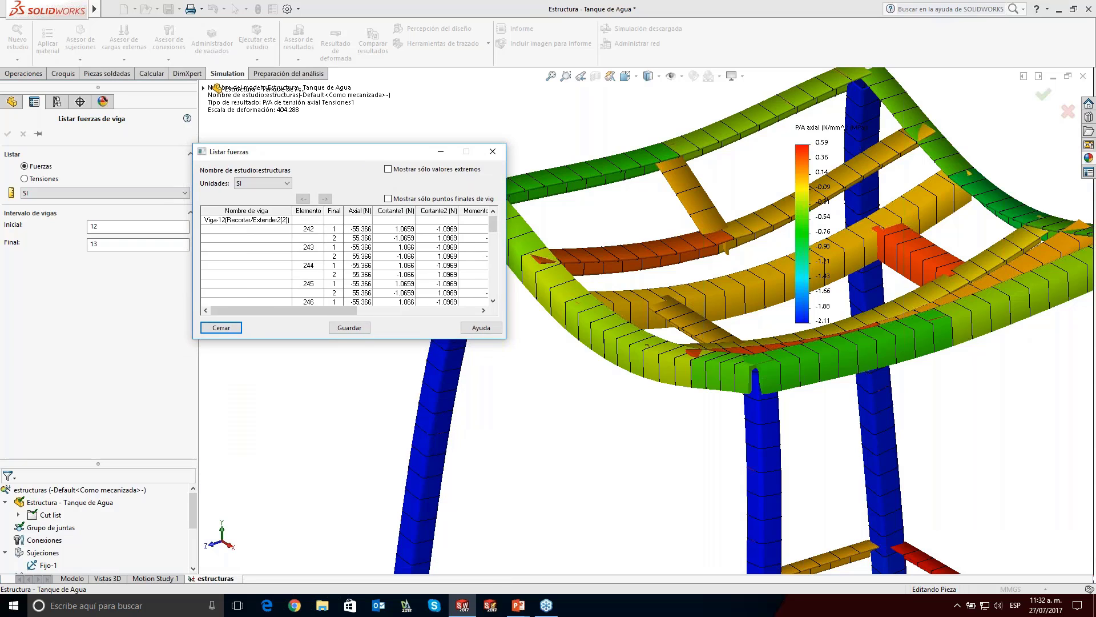
left_click_drag(506, 338, 721, 477)
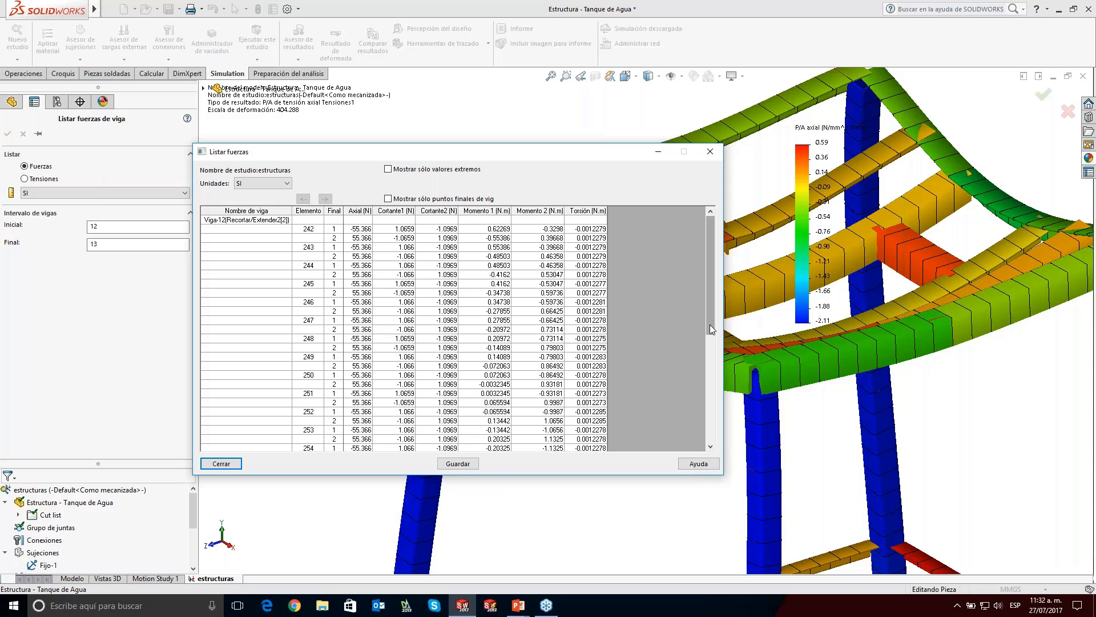
left_click_drag(710, 324, 714, 440)
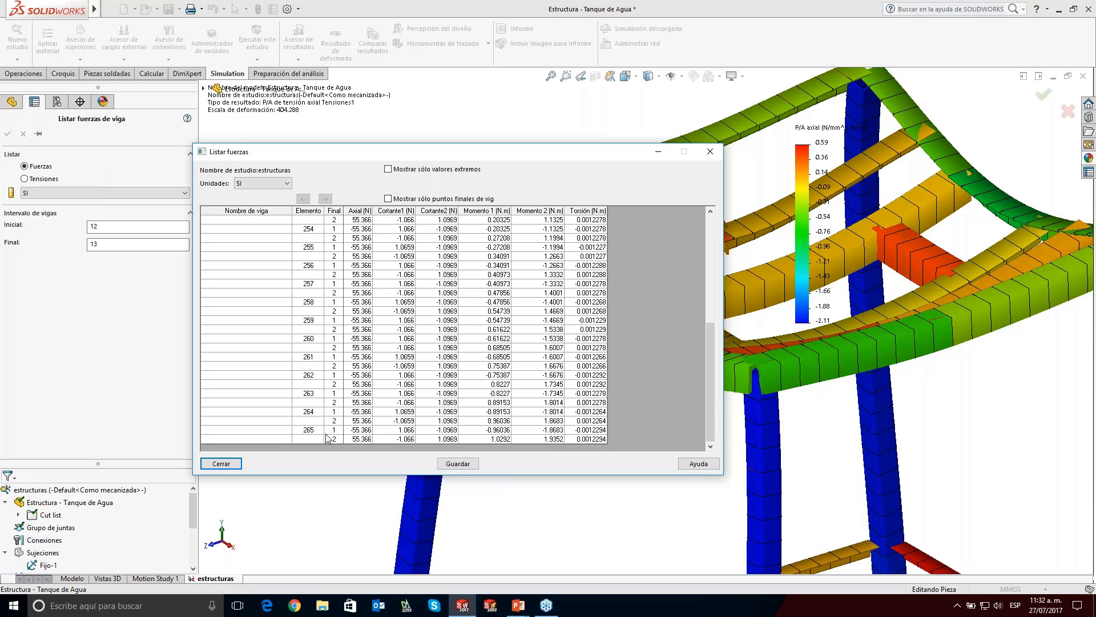
left_click_drag(718, 395, 723, 271)
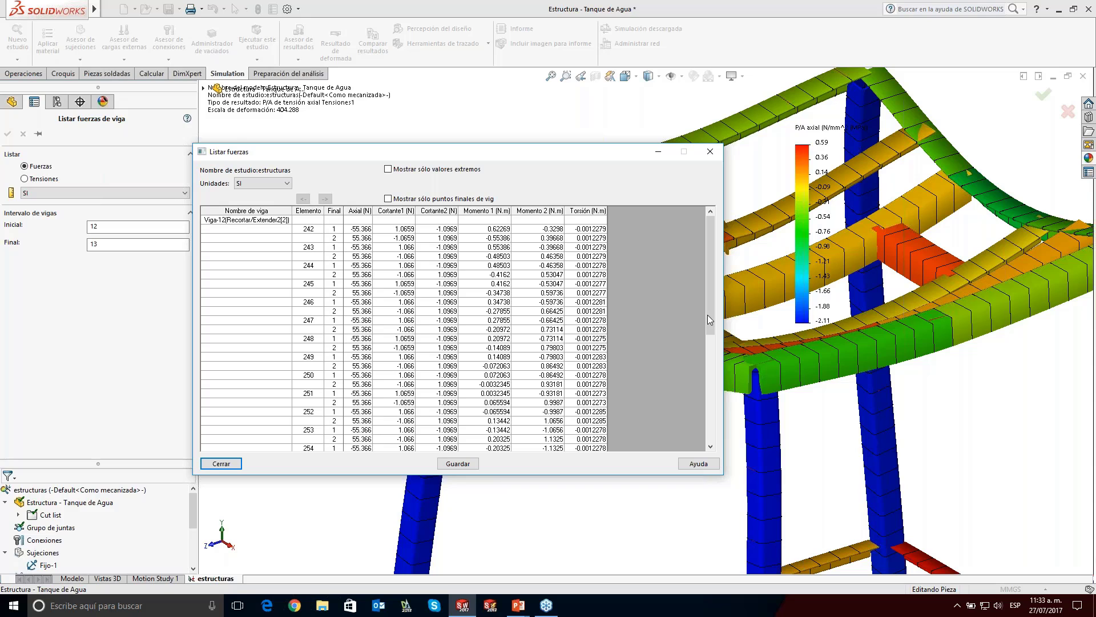
left_click(711, 153)
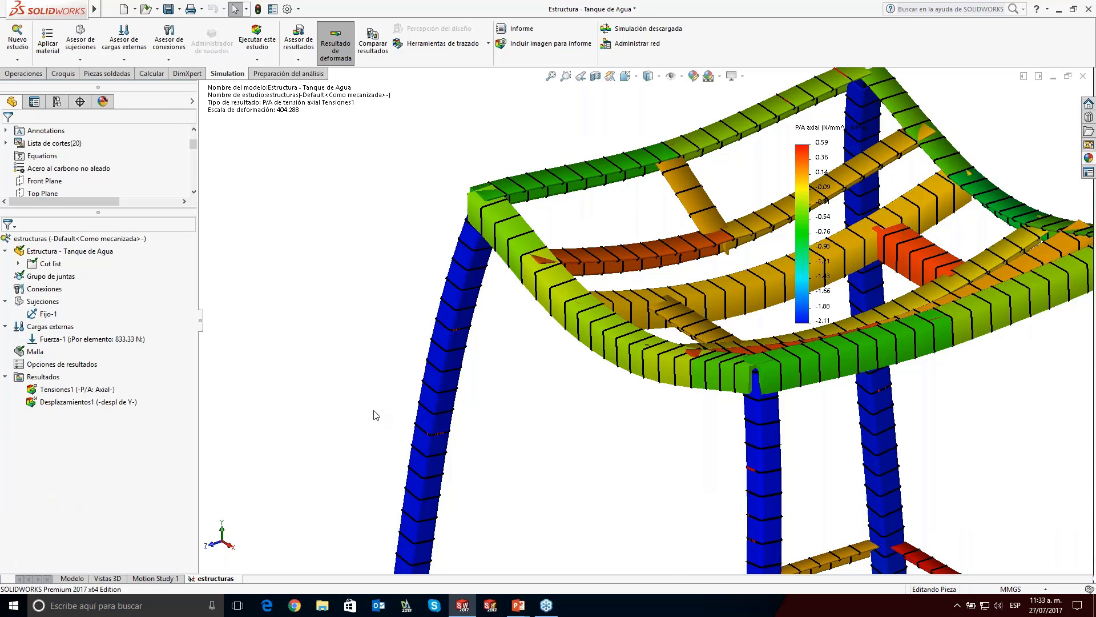
Step: Define a beam diagram of Momento sobre Dir. 2 in N.m with Renderizar perfil de viga enabled
scroll(796, 392, "up", 6)
scroll(820, 392, "up", 1)
scroll(820, 391, "down", 1)
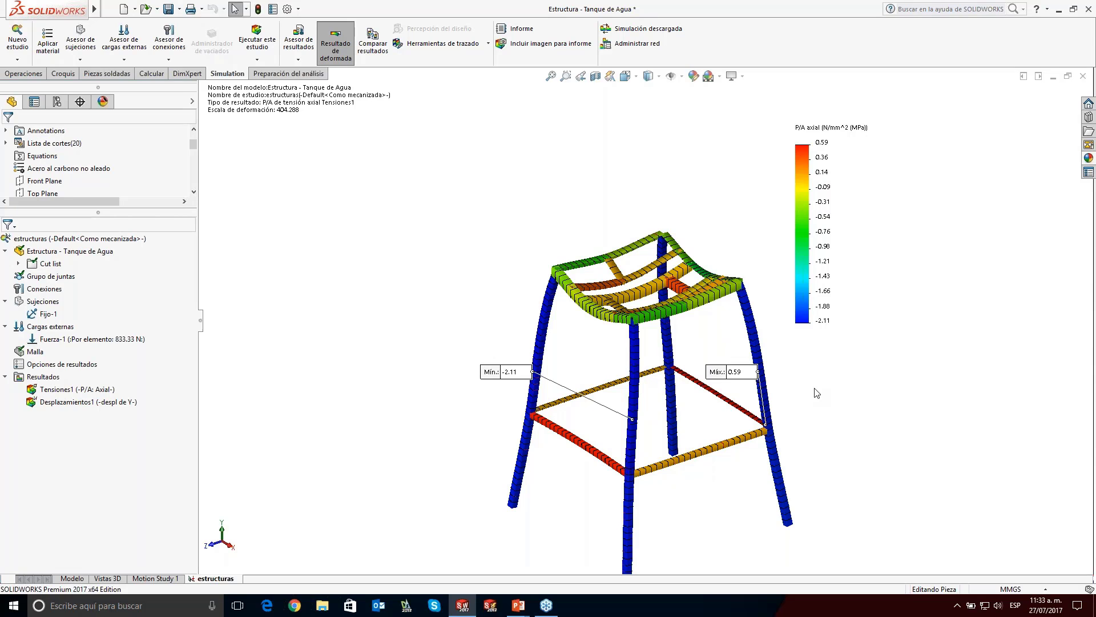
right_click(55, 379)
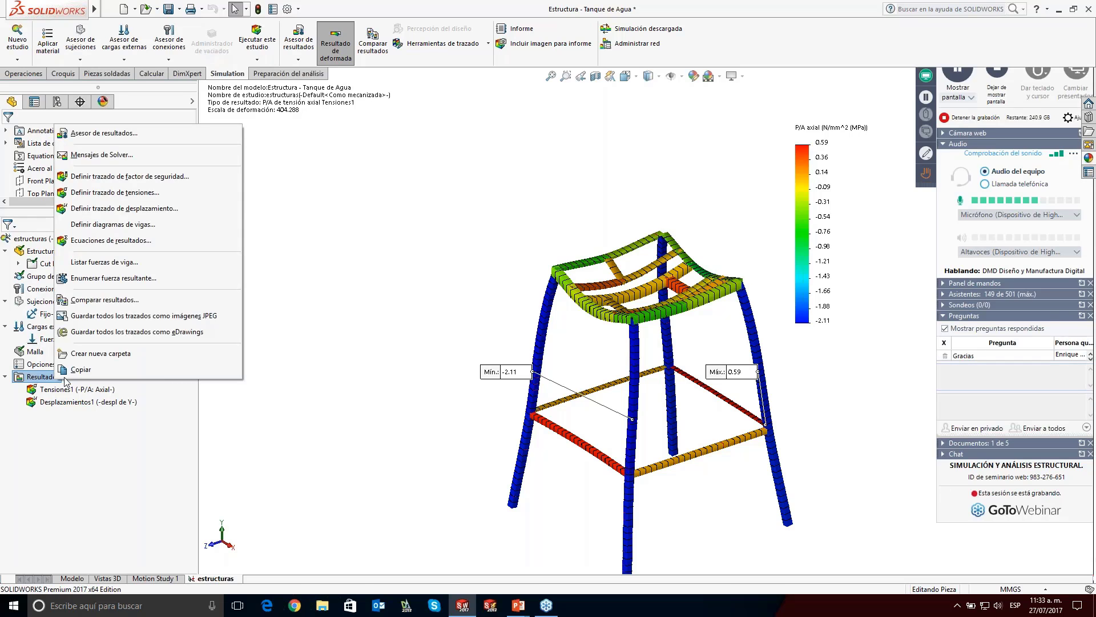
left_click(165, 225)
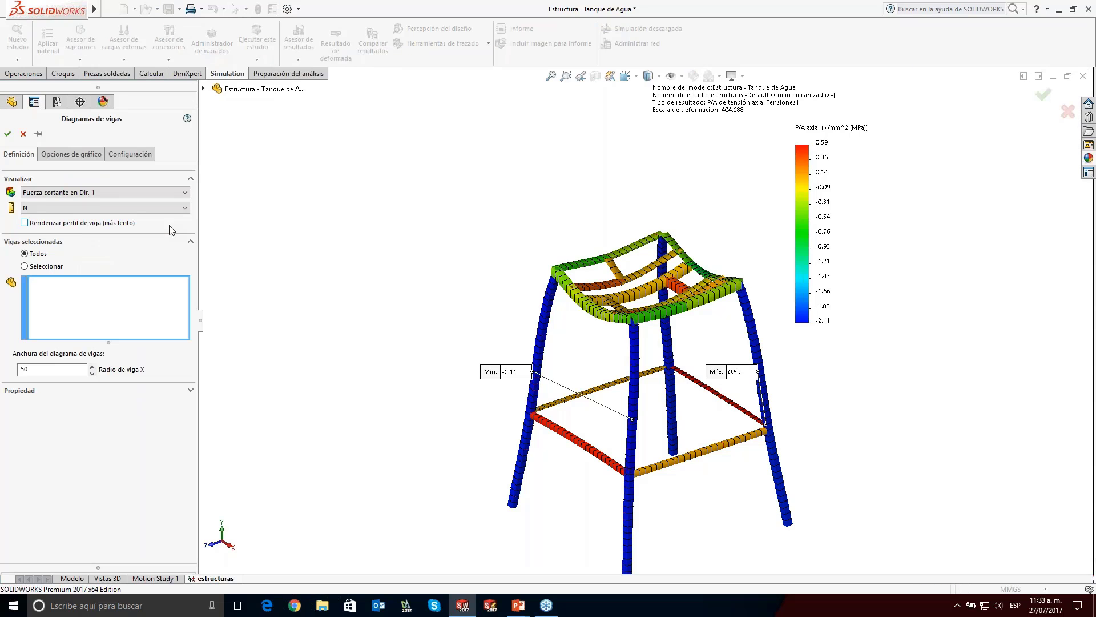
left_click(108, 196)
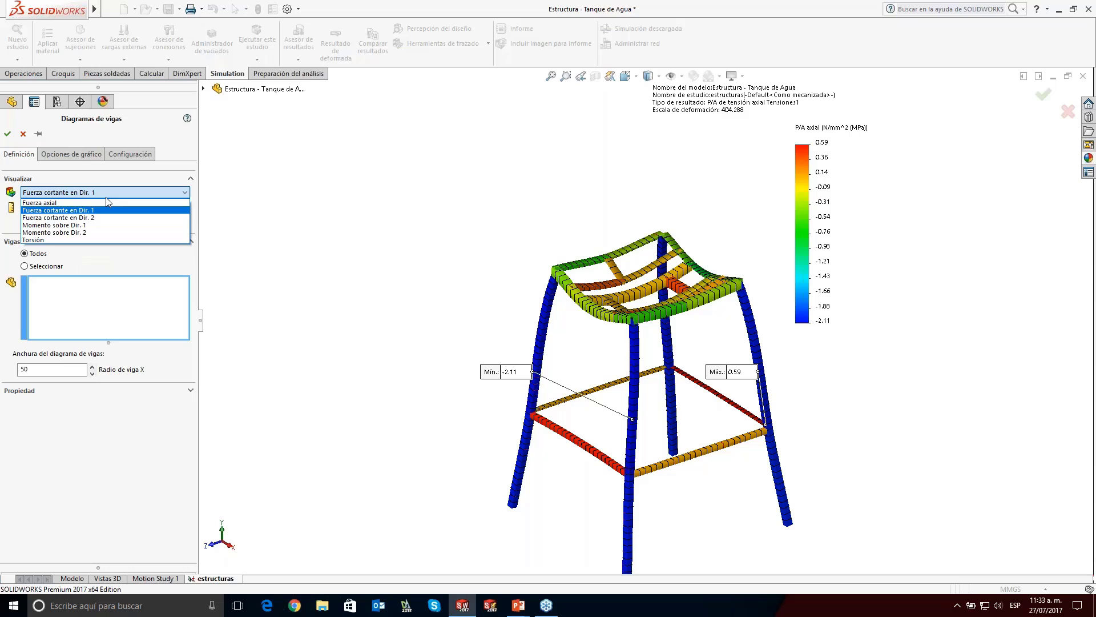
left_click(61, 233)
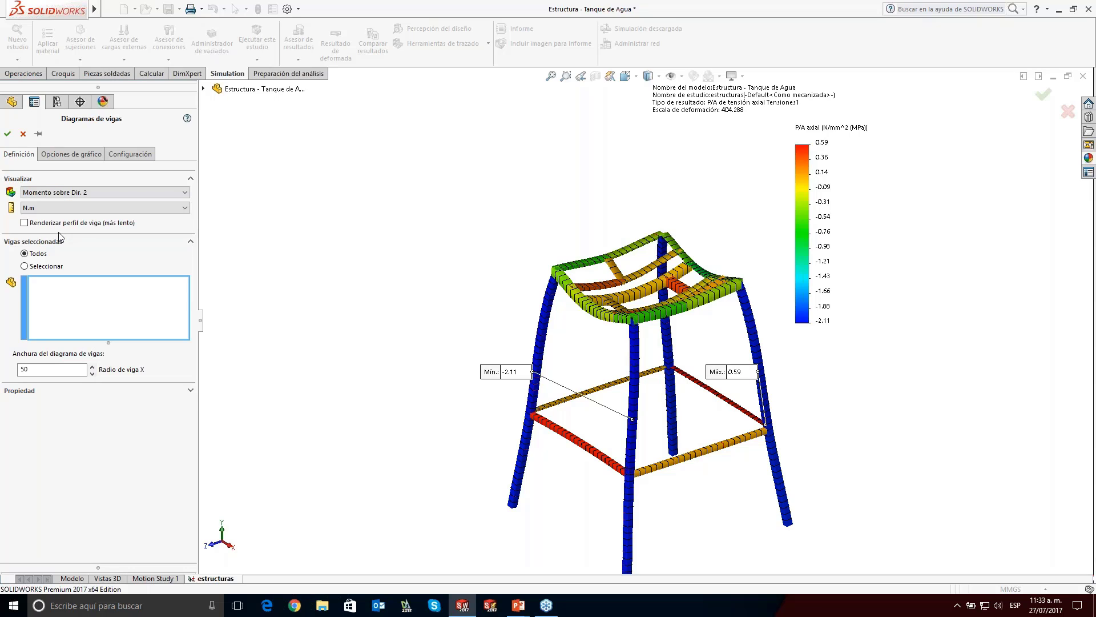
left_click(55, 224)
Step: Limit the moment diagram to the platform edge beam L angle (equal) 80X80X10(1)[1] and create the plot
left_click(47, 268)
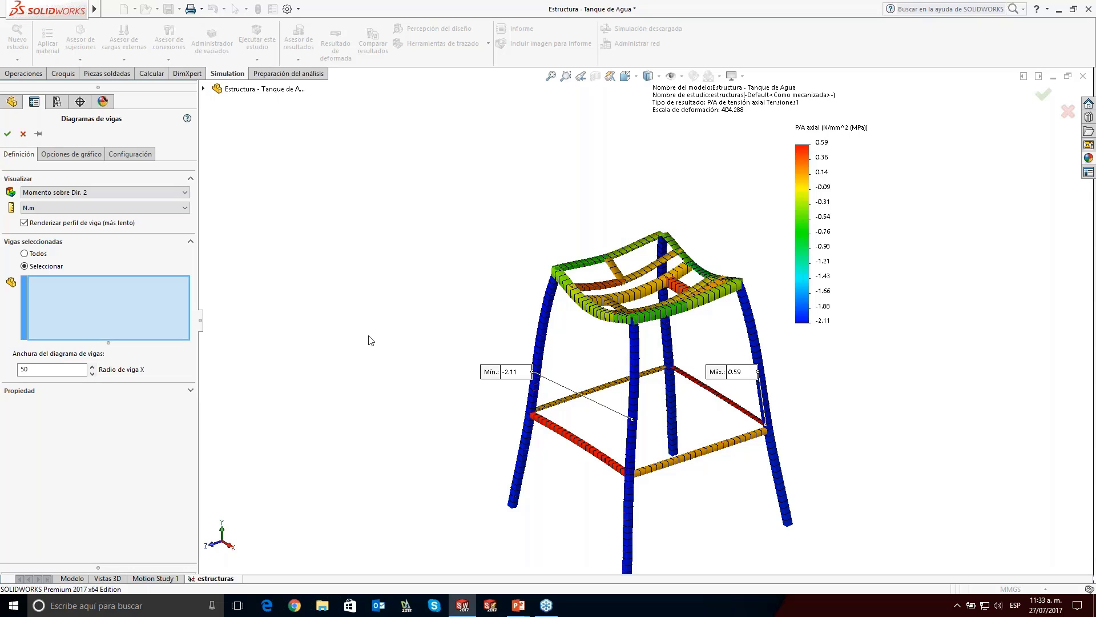
left_click(591, 292)
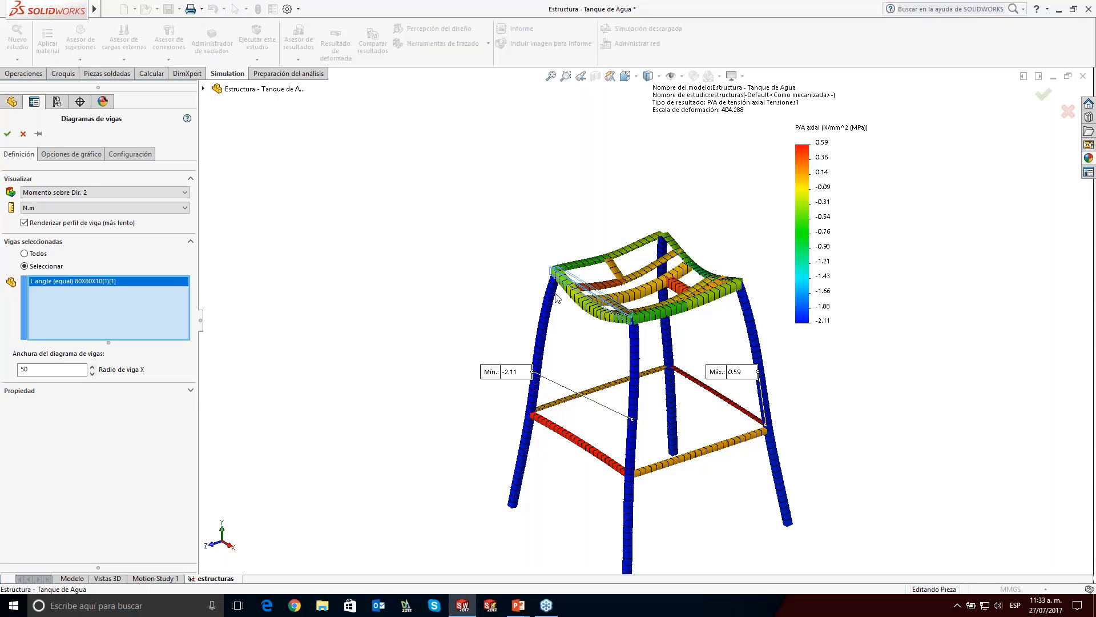
left_click(8, 133)
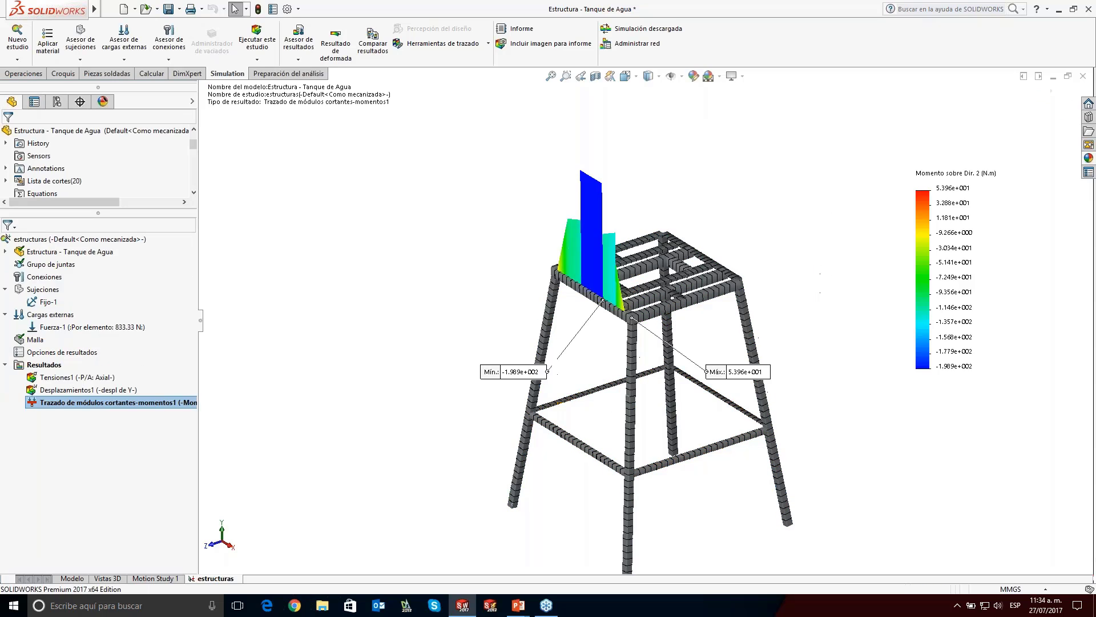
Step: Examine the moment diagram on the platform edge beam from the front and restore the isometric view
middle_click_drag(651, 372, 651, 203)
scroll(693, 238, "down", 5)
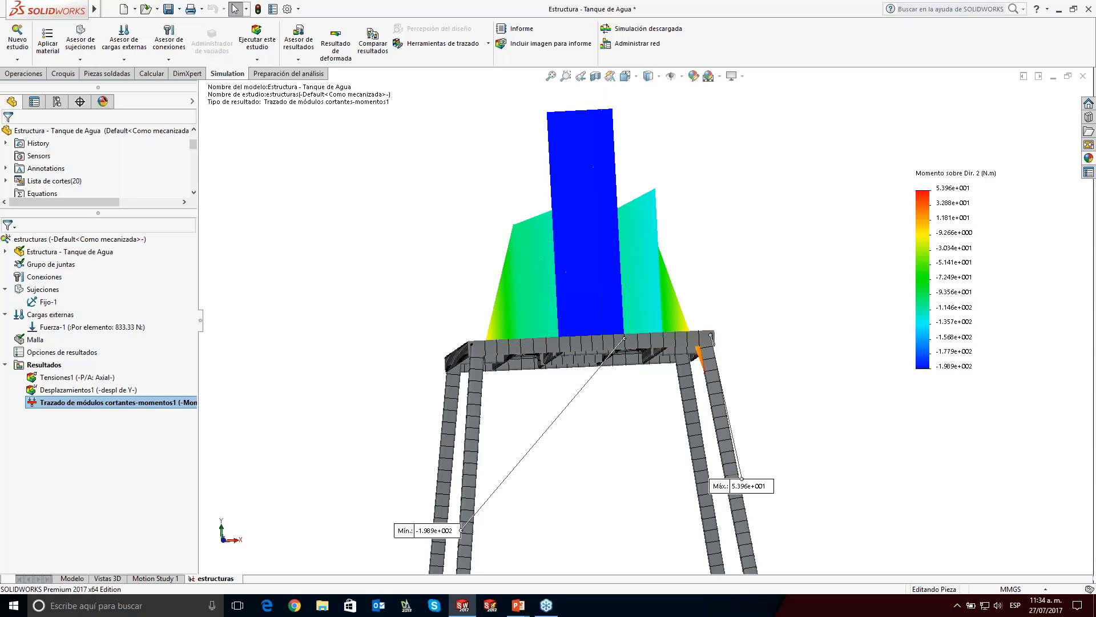
key("ctrl+7")
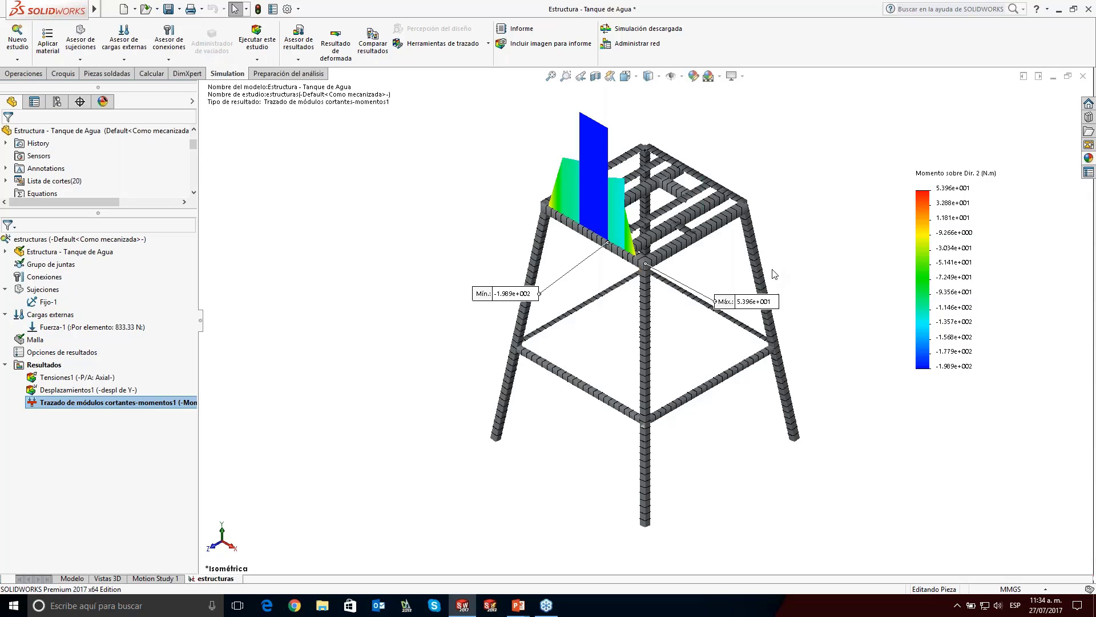
Step: Create a factor of safety plot for all bodies (Todos) using the Automático failure criterion
right_click(48, 366)
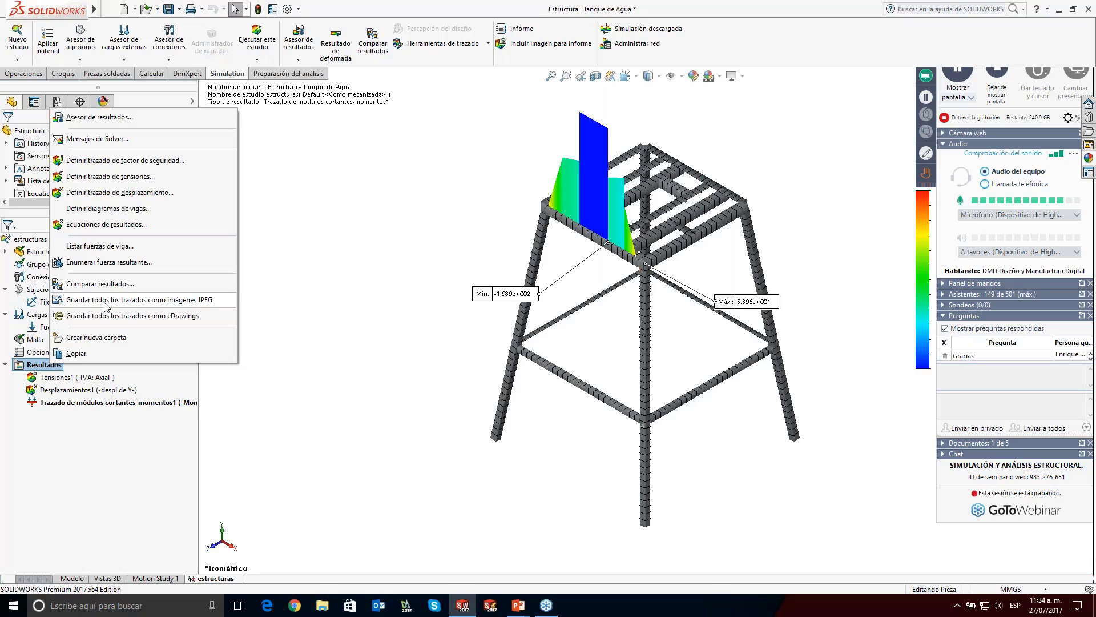
left_click(148, 161)
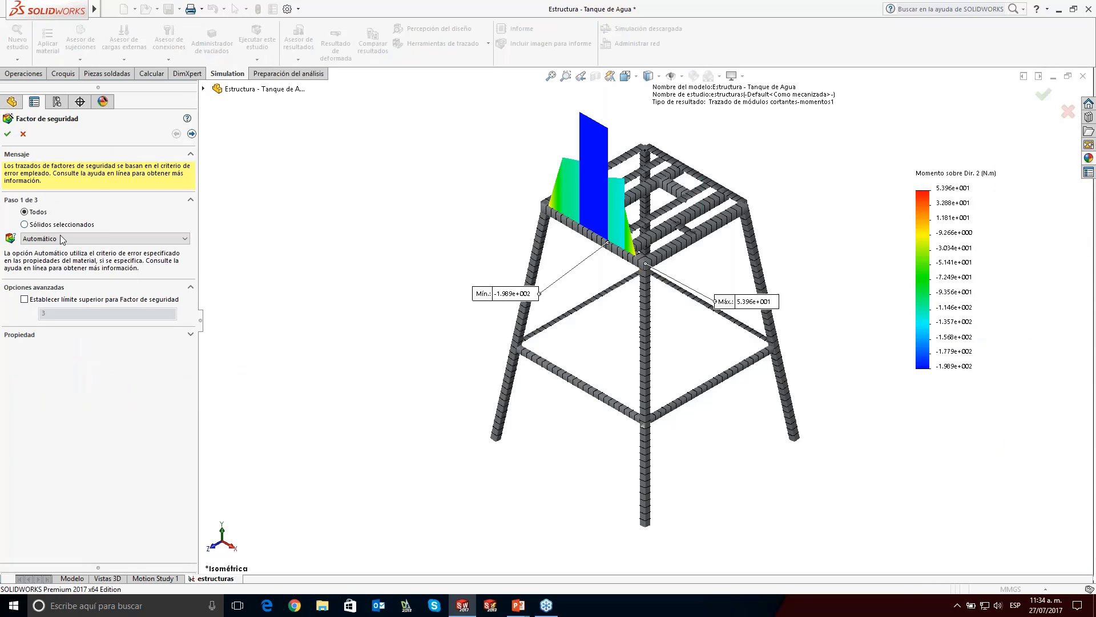
left_click(65, 239)
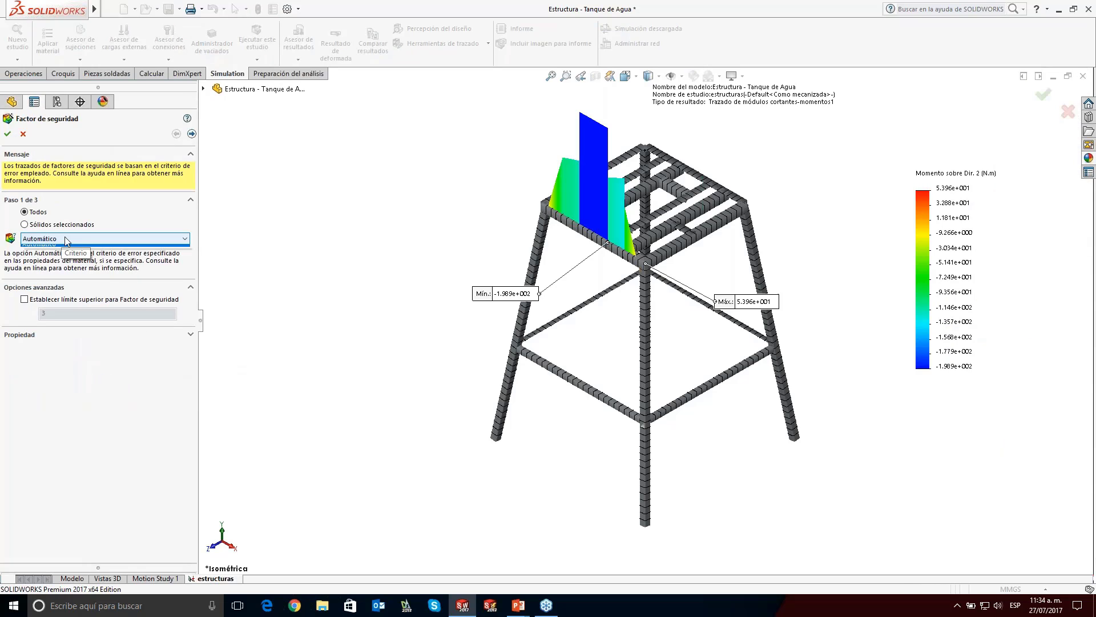
left_click(65, 237)
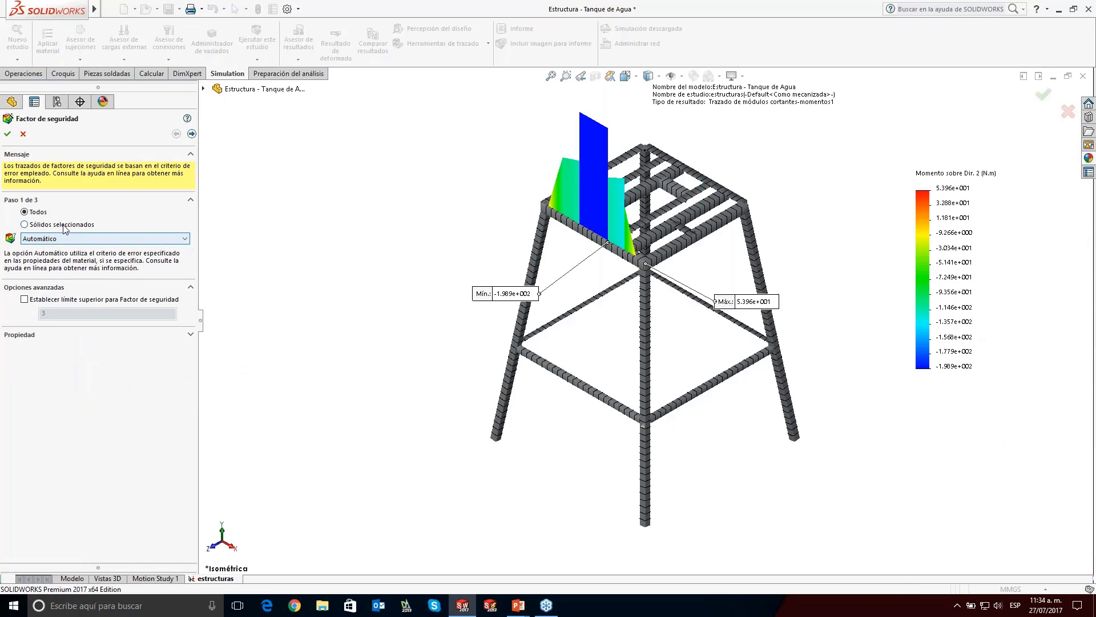
left_click(13, 133)
Step: Reposition the minimum and maximum annotations of the safety factor plot so they sit clear of the structure
left_click_drag(720, 303, 367, 390)
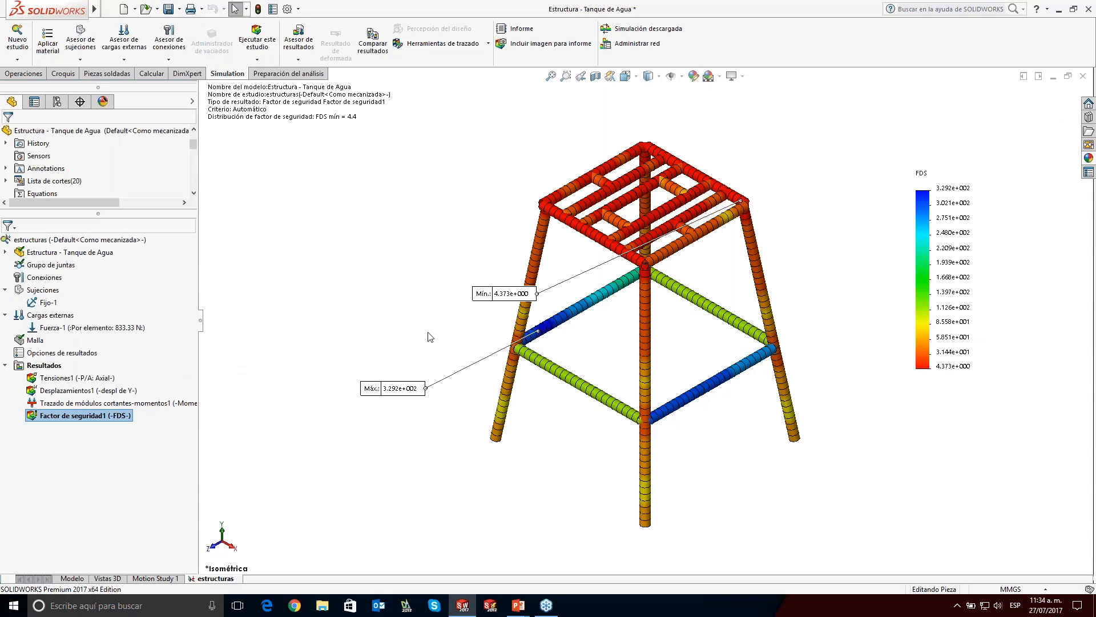
left_click_drag(483, 294, 403, 252)
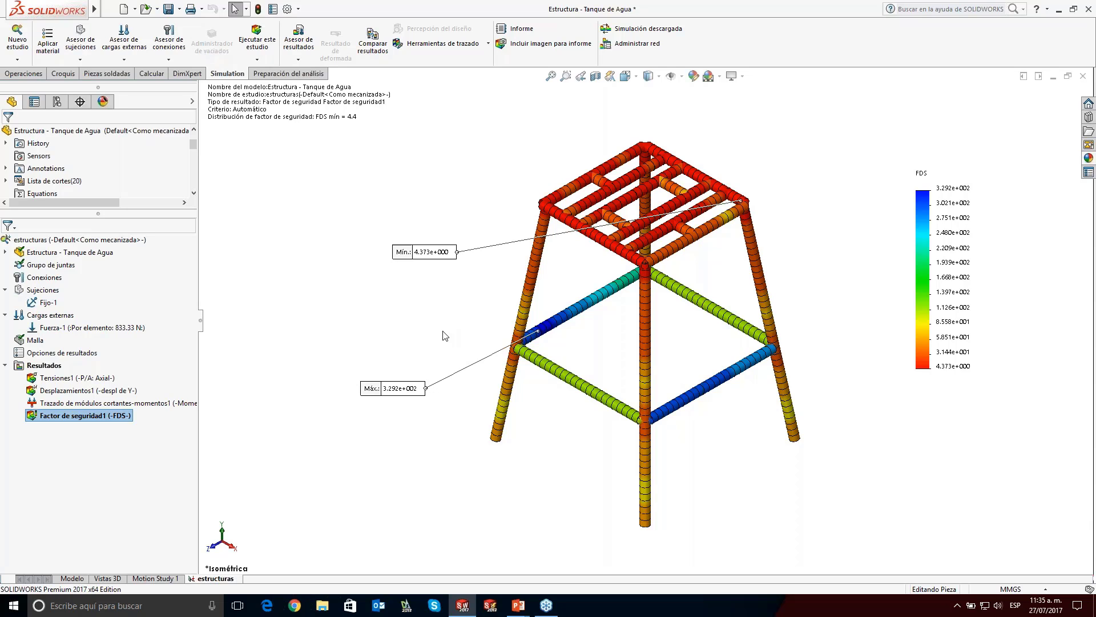
left_click_drag(387, 393, 549, 482)
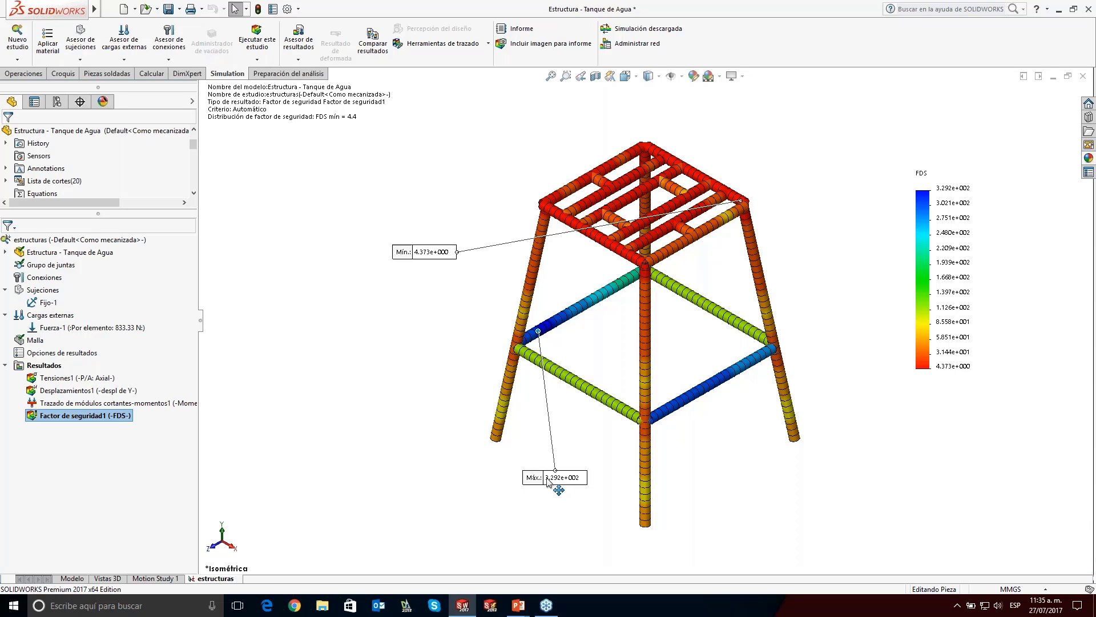
right_click(50, 366)
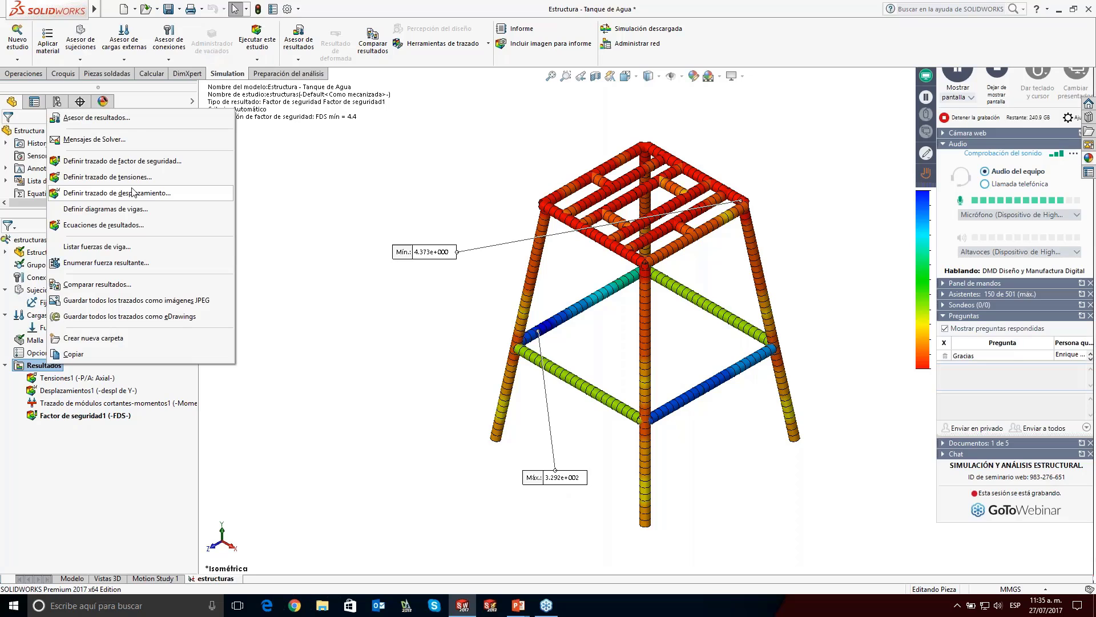
left_click(316, 321)
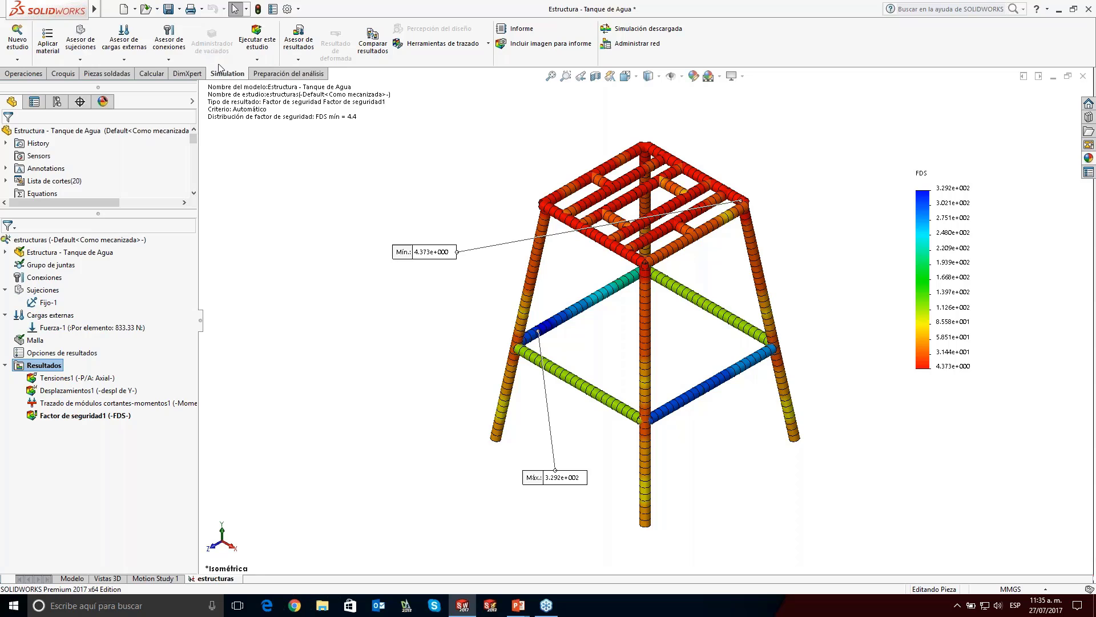
Step: Create a new frequency study (Estudio de frecuencia) named "estructura 2"
left_click(25, 40)
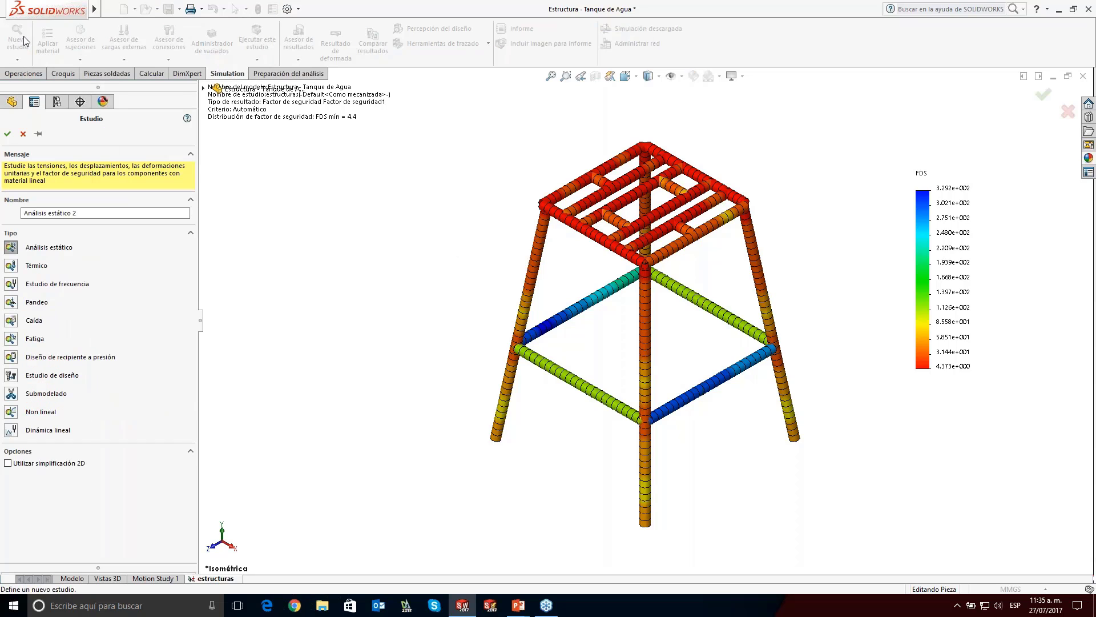
left_click(19, 284)
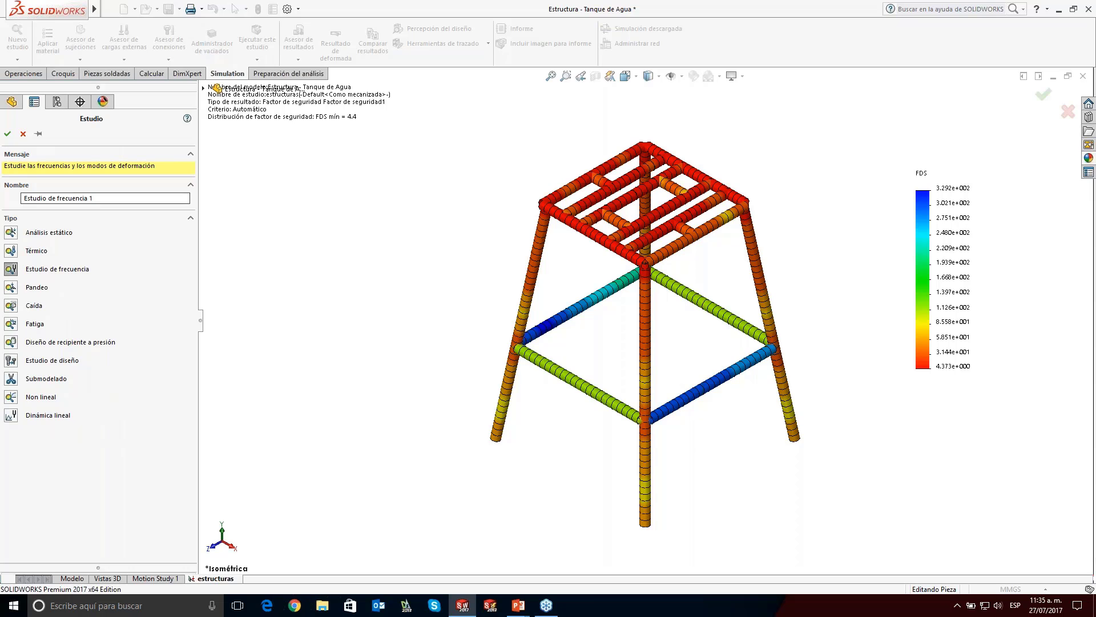
key("BackSpace")
key("BackSpace")
key("BackSpace")
key("BackSpace")
key("BackSpace")
key("BackSpace")
key("BackSpace")
key("BackSpace")
key("BackSpace")
key("BackSpace")
key("BackSpace")
key("BackSpace")
key("BackSpace")
key("BackSpace")
key("BackSpace")
key("BackSpace")
key("BackSpace")
key("BackSpace")
key("BackSpace")
key("BackSpace")
key("BackSpace")
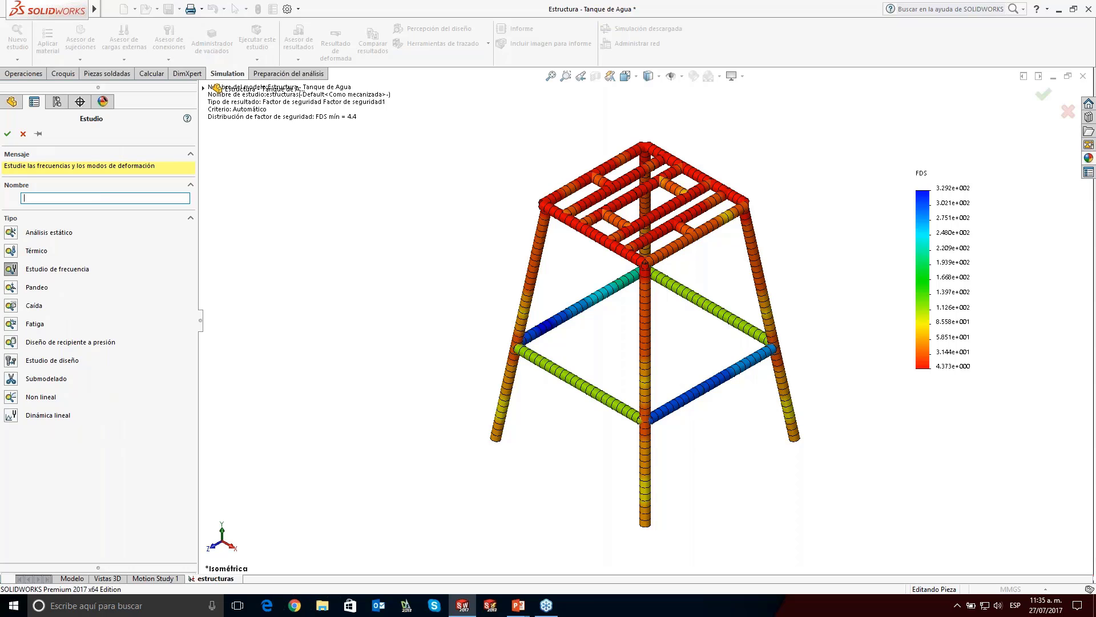
type("estructura 2")
left_click(7, 133)
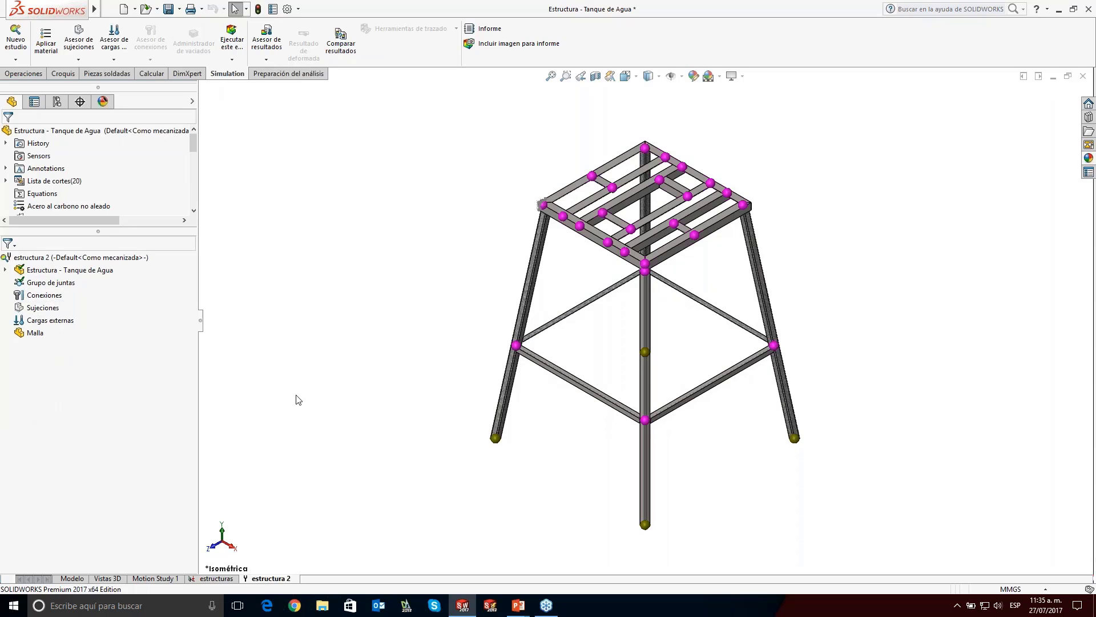
Step: Copy the Fijo-1 fixture and the Fuerza-1 load from the estructuras study into the estructura 2 study
left_click(215, 578)
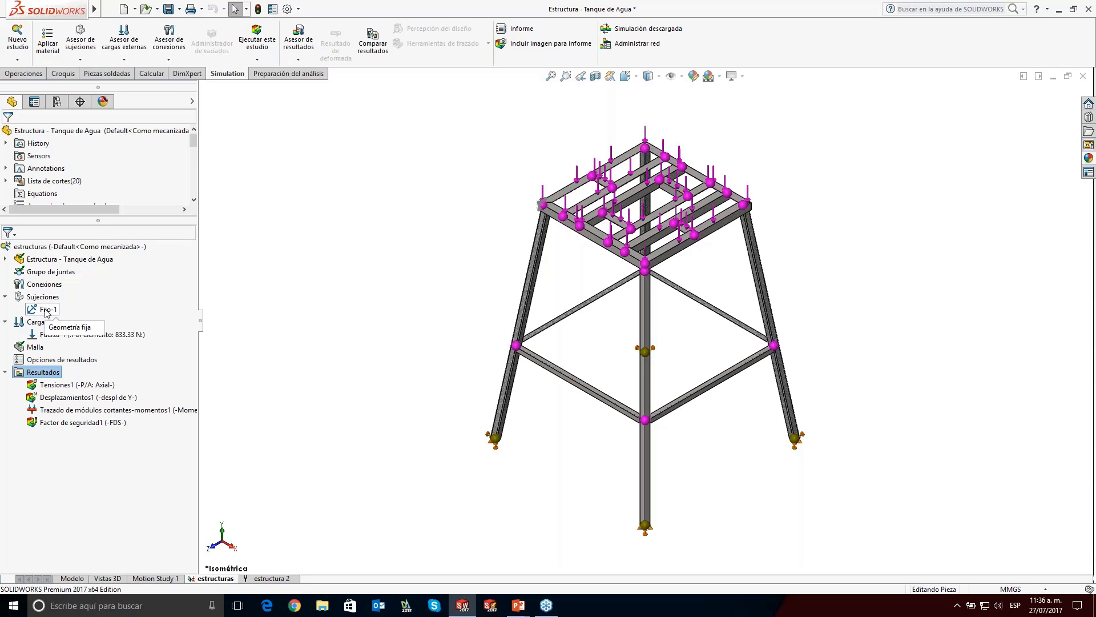
left_click(31, 311)
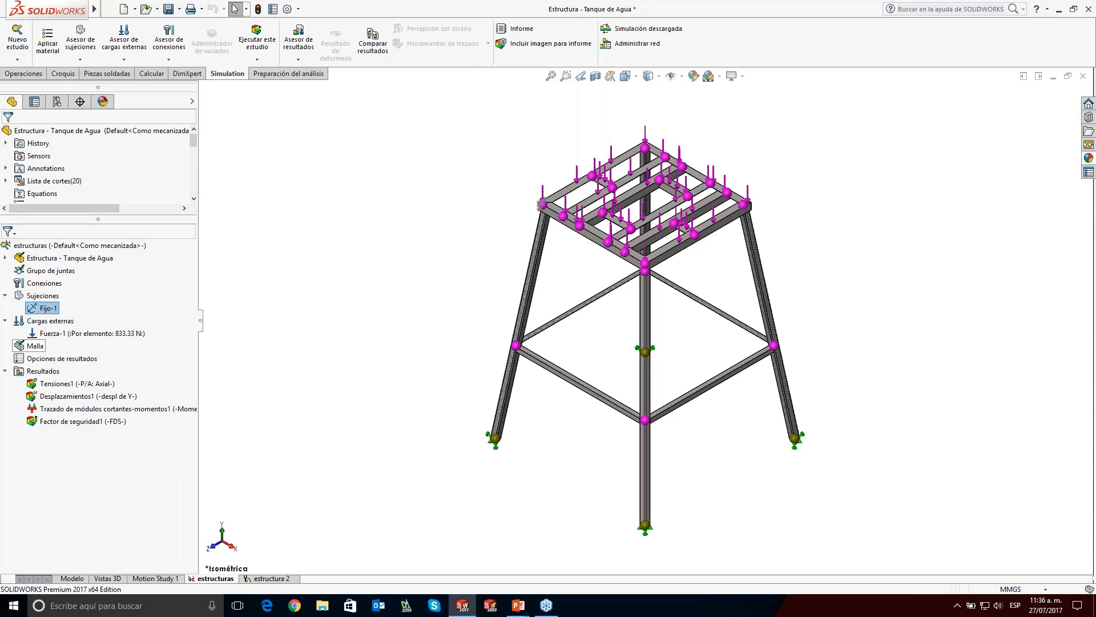
left_click(69, 333)
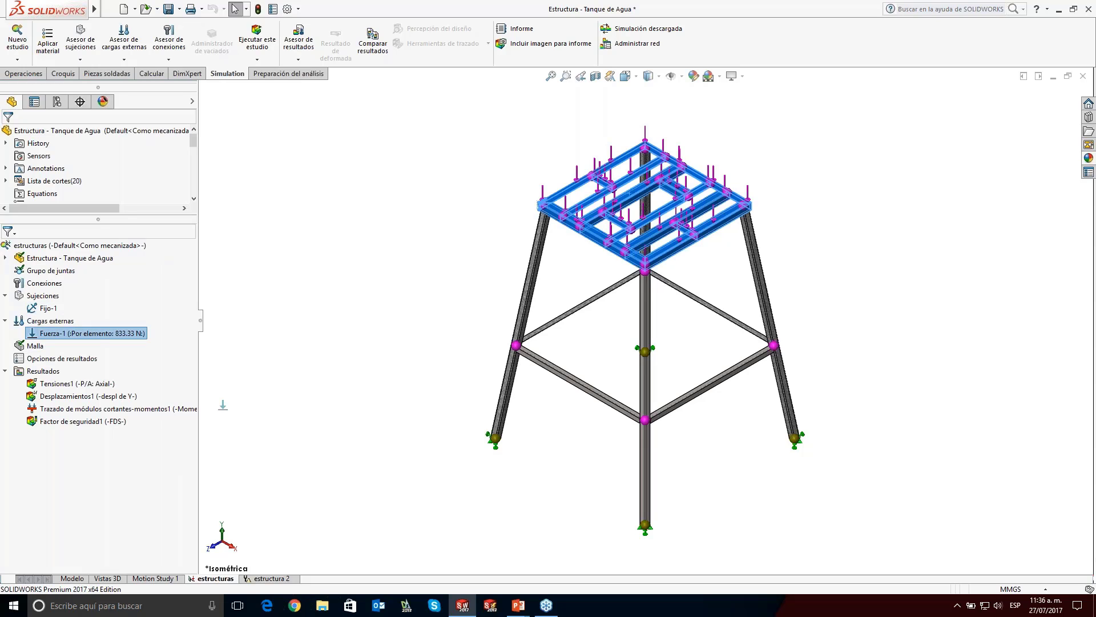
left_click(269, 579)
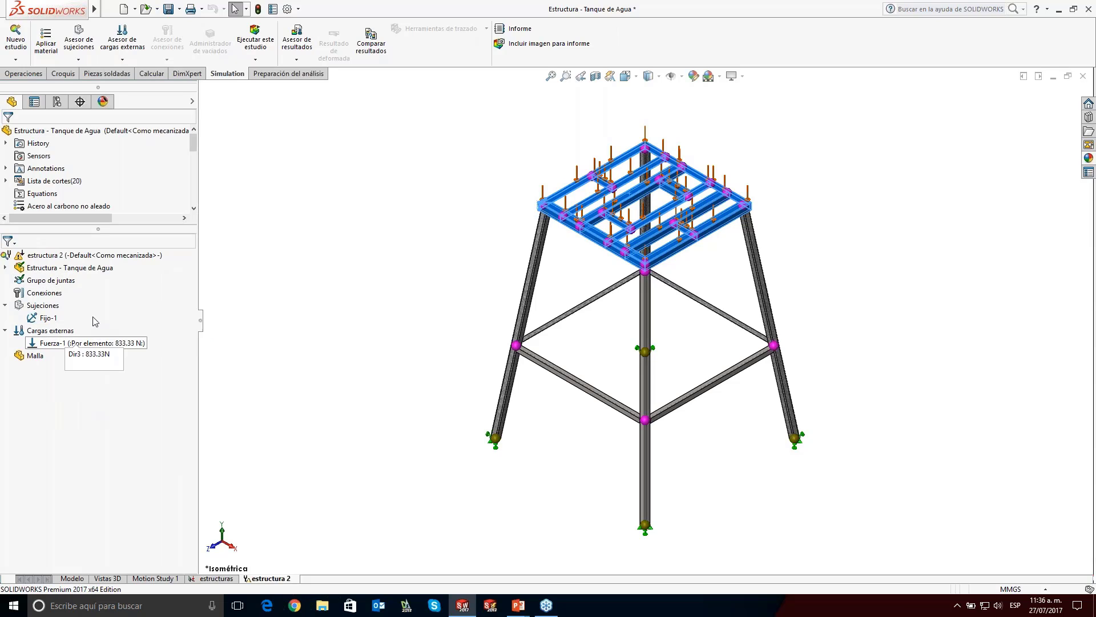
Step: Run the estructura 2 frequency study and check the number of frequencies in its study properties
right_click(110, 255)
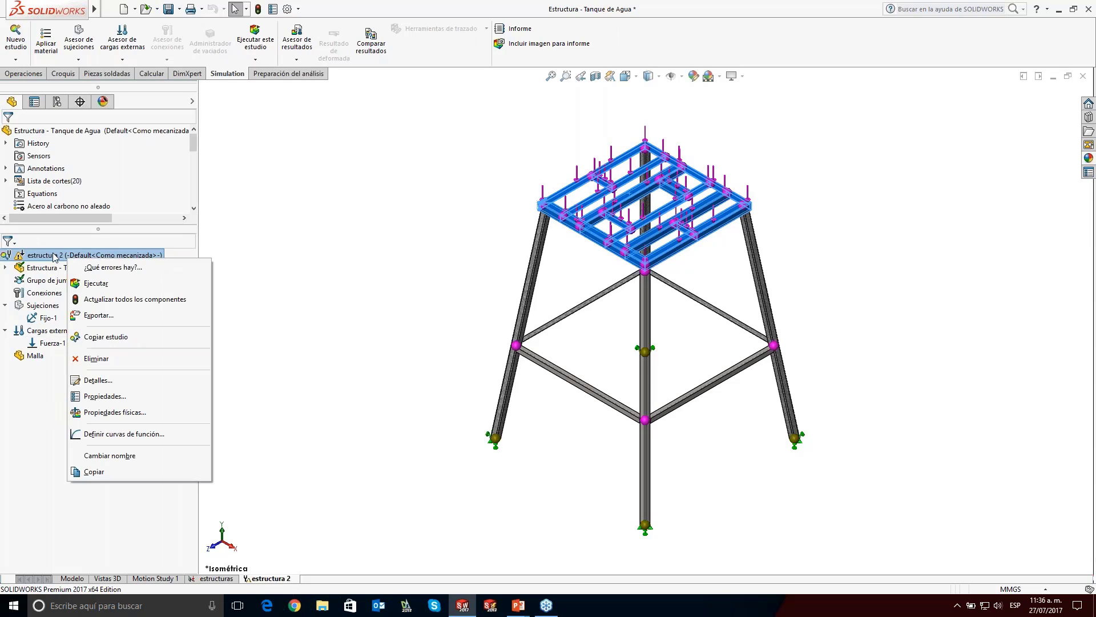
left_click(108, 283)
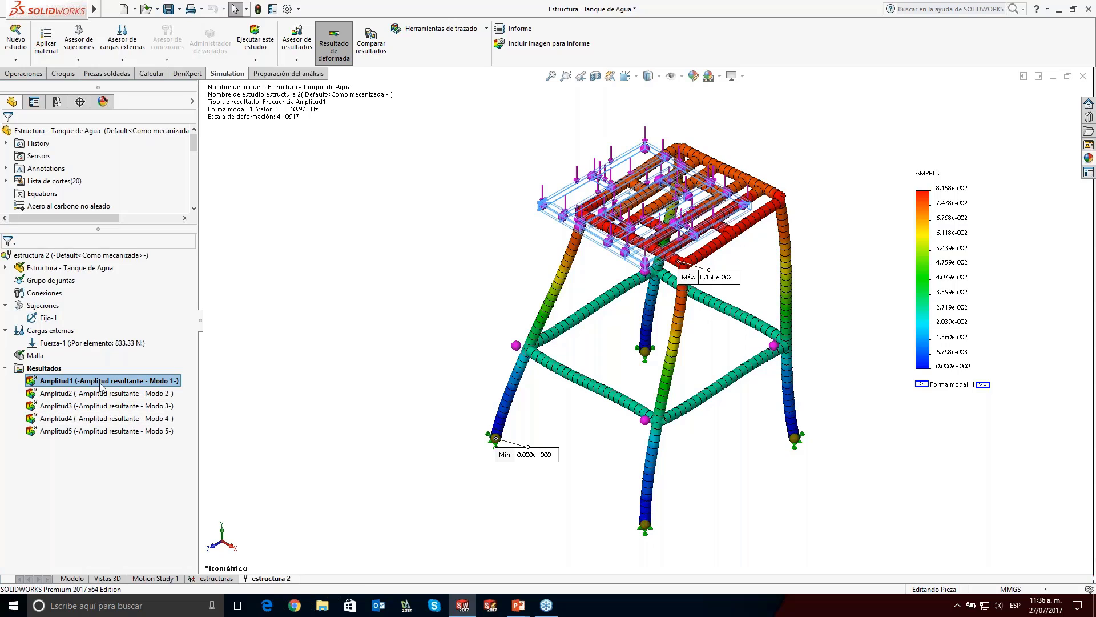
right_click(95, 256)
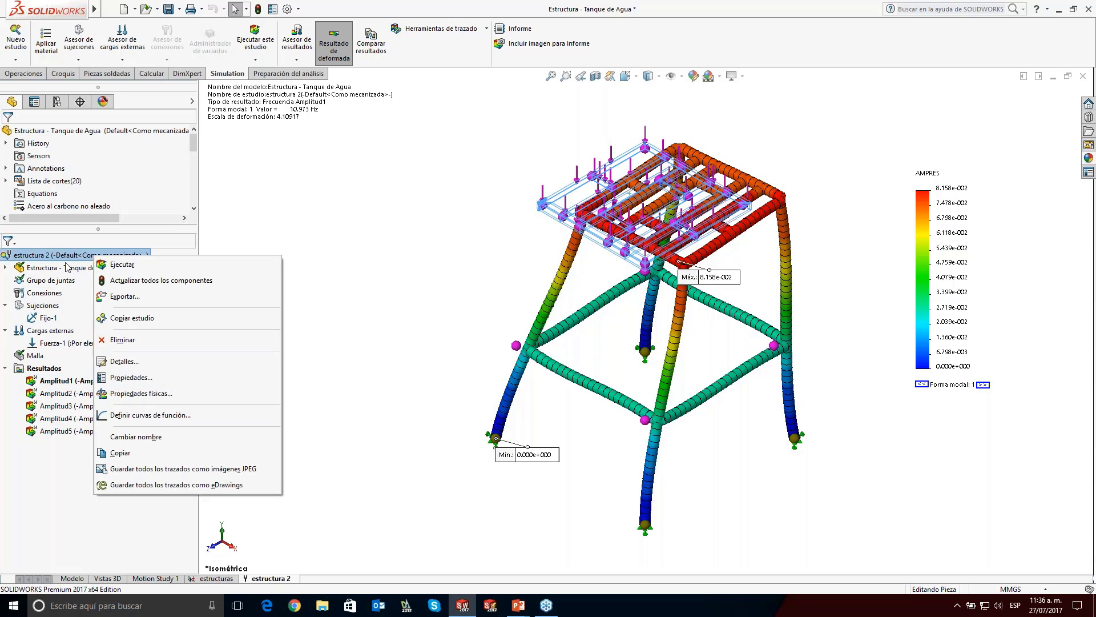
left_click(136, 378)
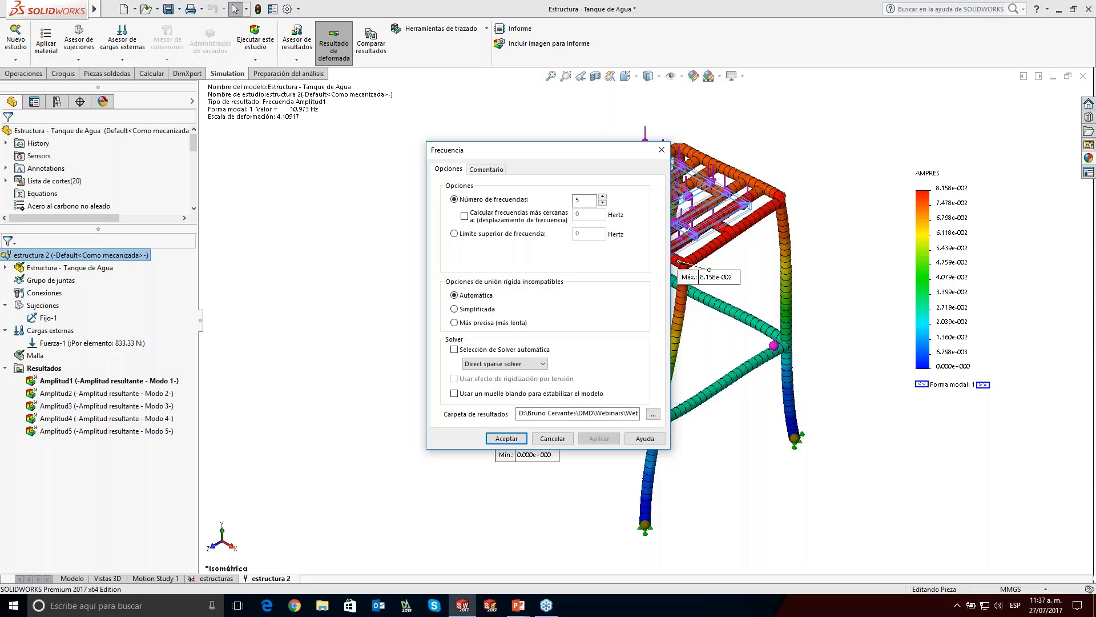
left_click(506, 438)
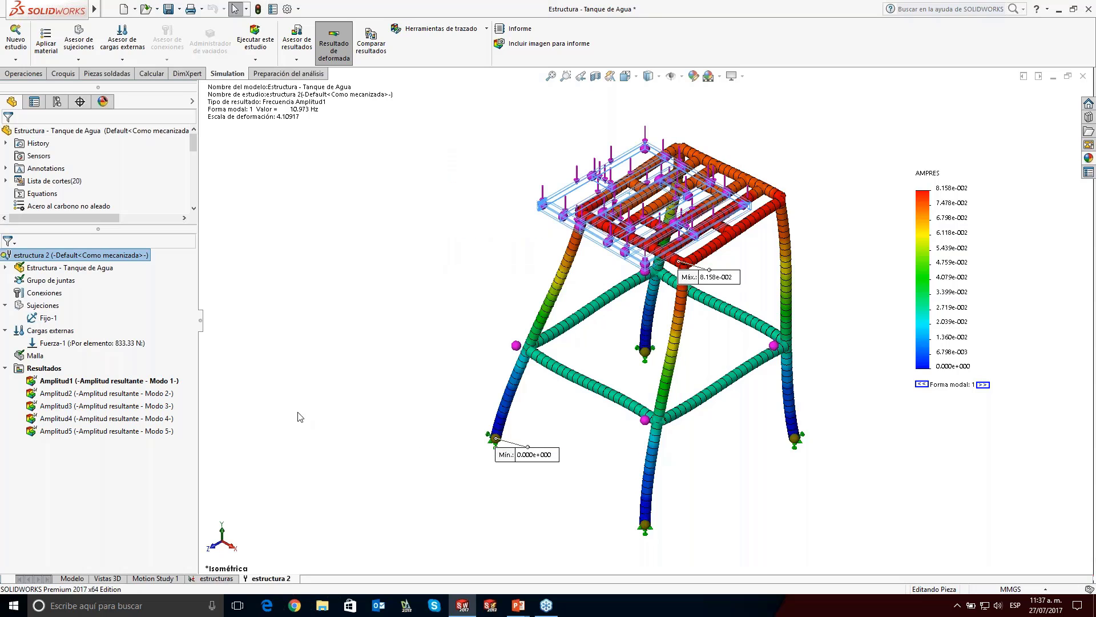
Step: Display the resultant amplitude plots of modes 2 to 5 one after another to examine their mode shapes
left_click(75, 394)
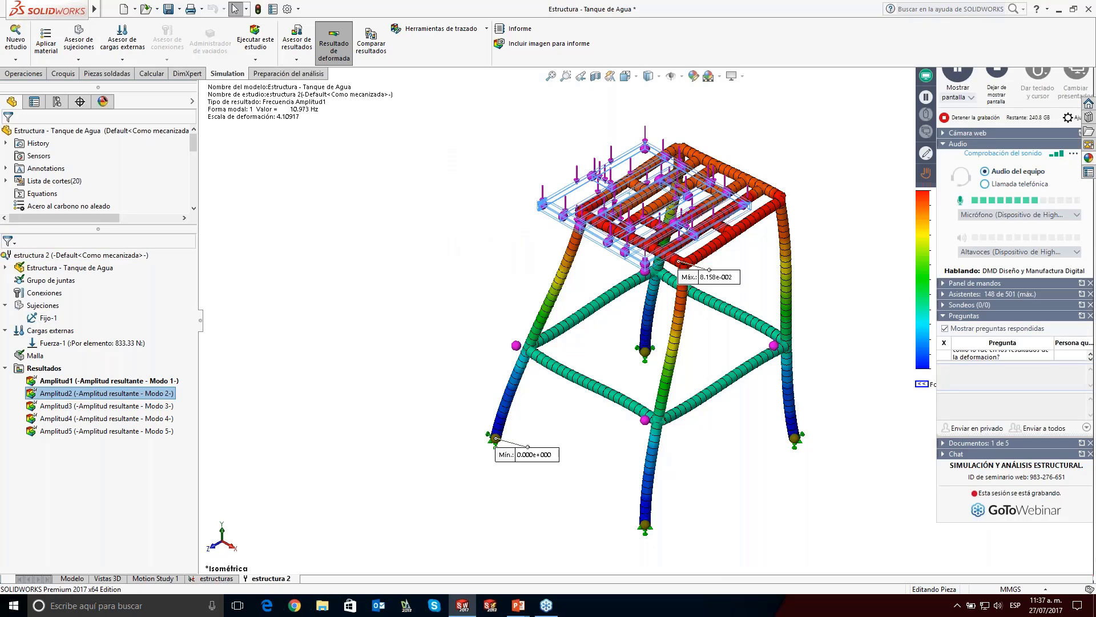
left_click(106, 406)
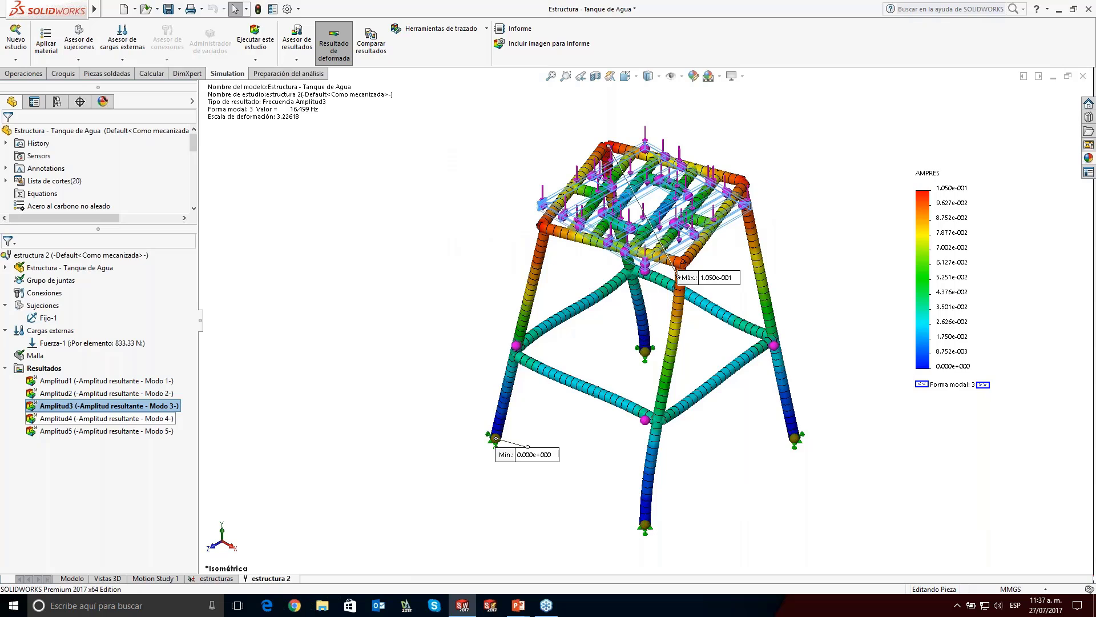
double_click(94, 418)
double_click(94, 431)
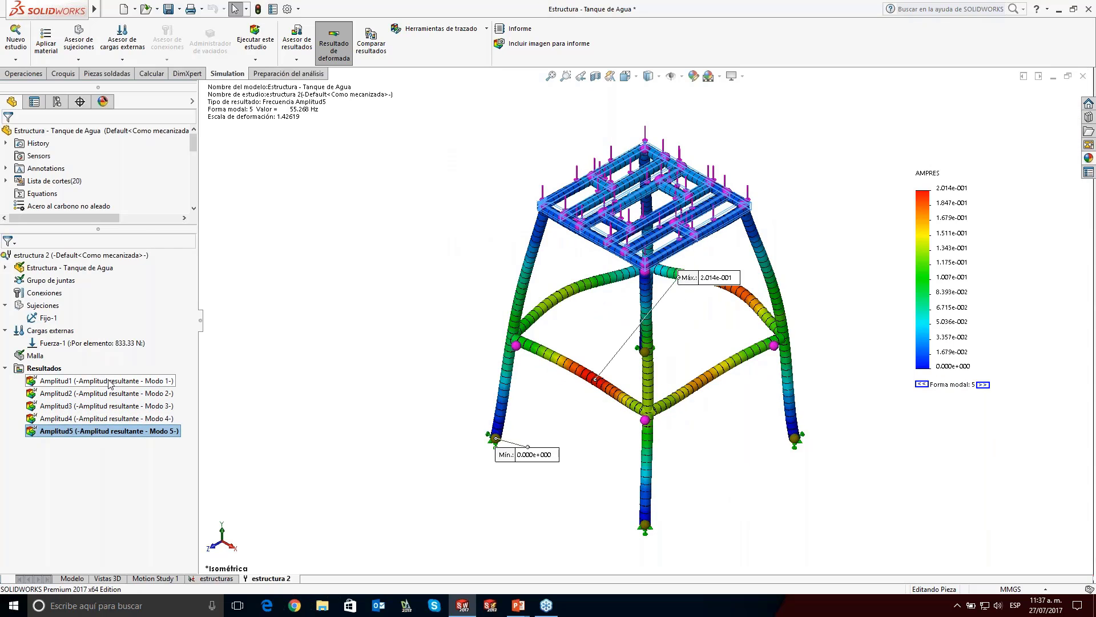
Step: List the resonant frequencies of estructura 2, enlarge the list to examine each mode's frequency and period, and close it
right_click(68, 369)
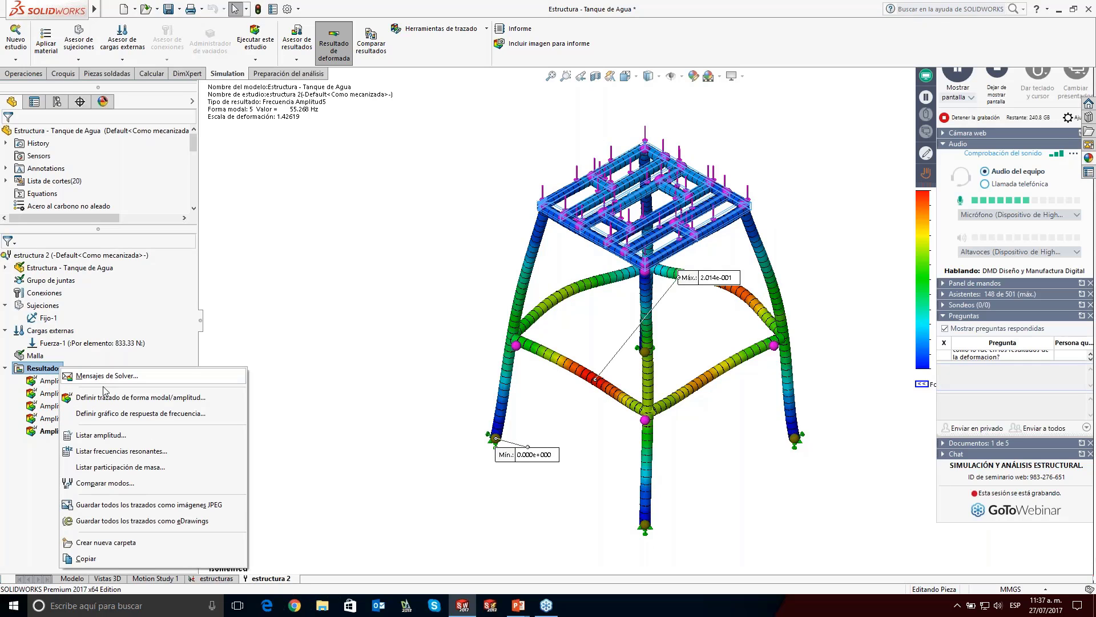
left_click(155, 452)
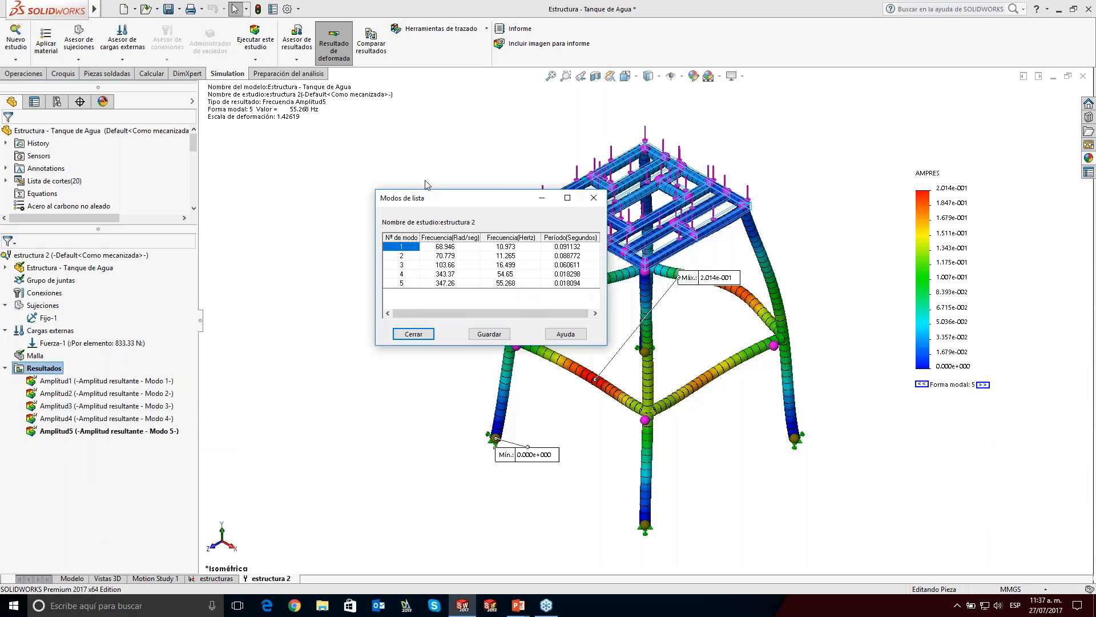
left_click_drag(425, 197, 268, 171)
left_click_drag(450, 318, 528, 366)
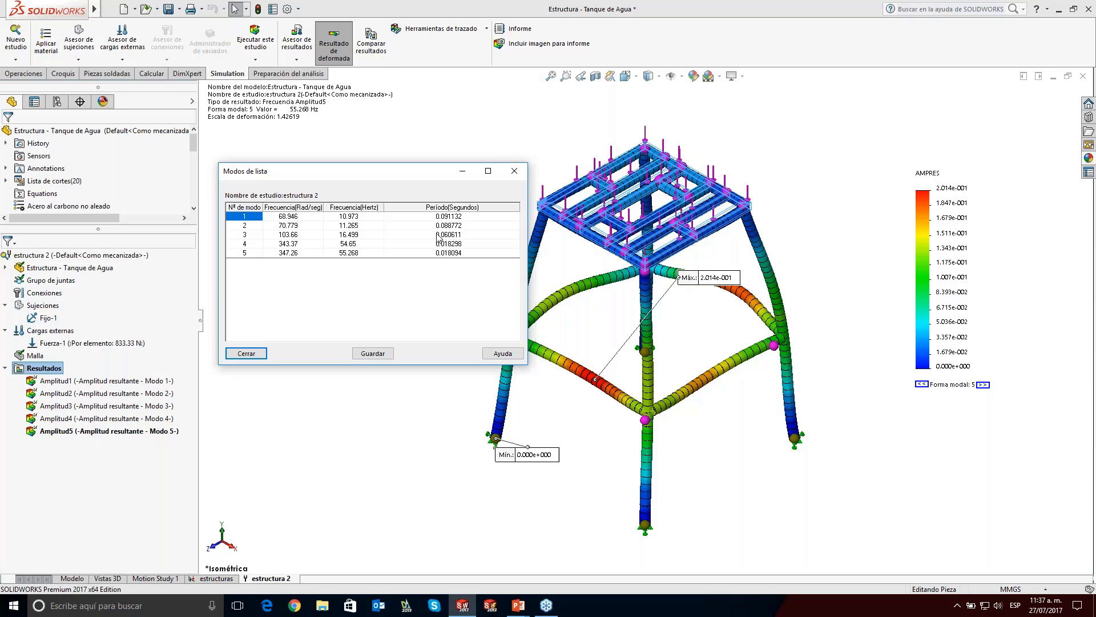
left_click(247, 353)
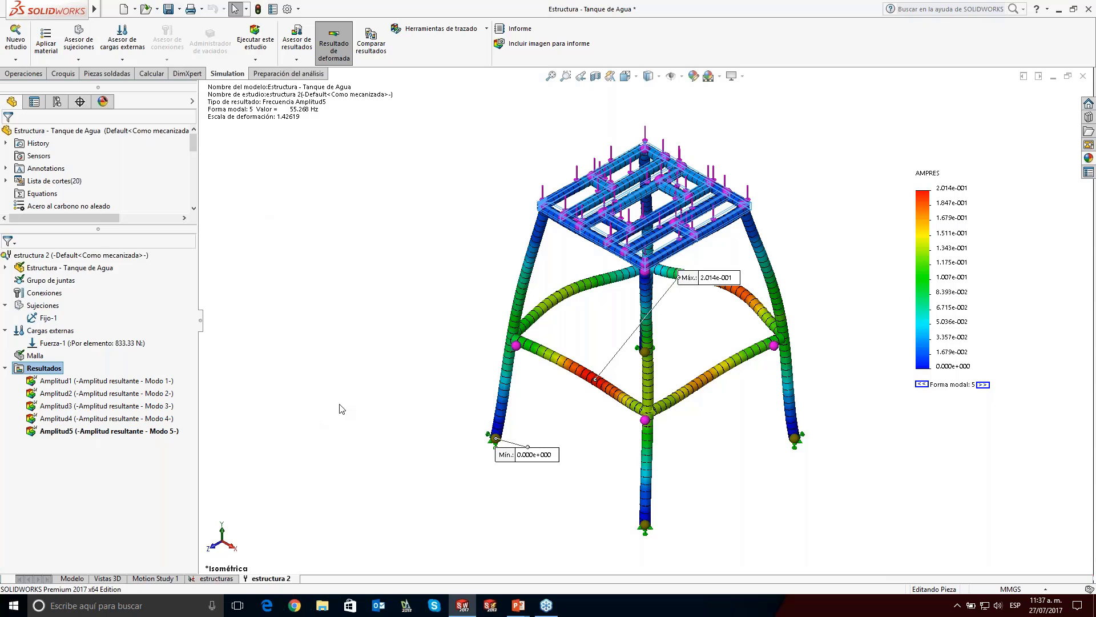
Step: Switch to the PowerPoint presentation and advance to the Agenda slide
key("alt+Tab")
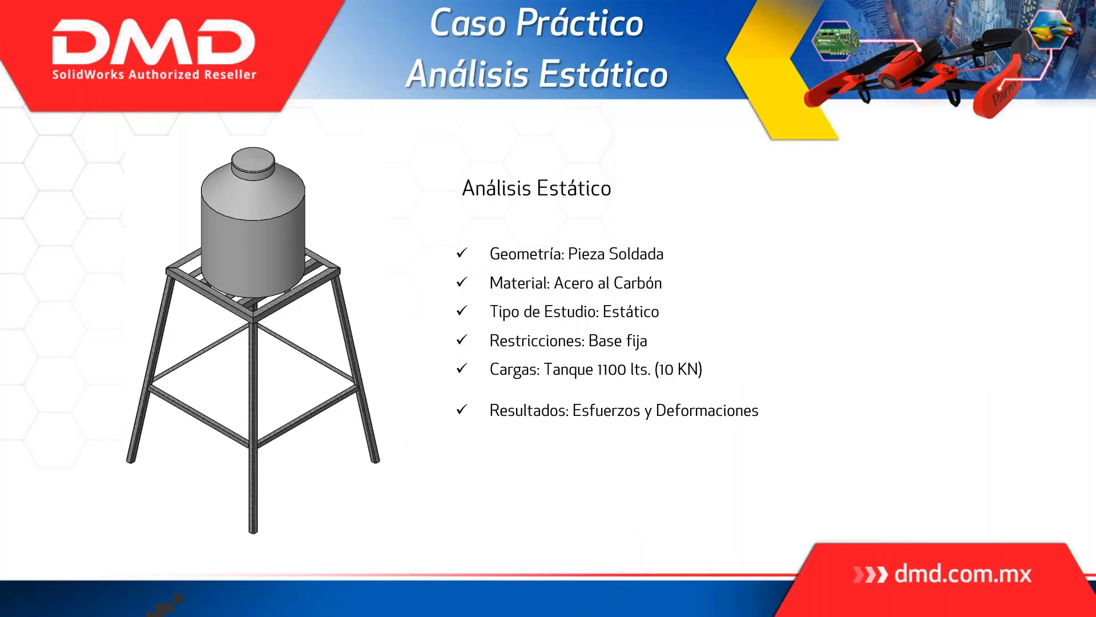
key("Right")
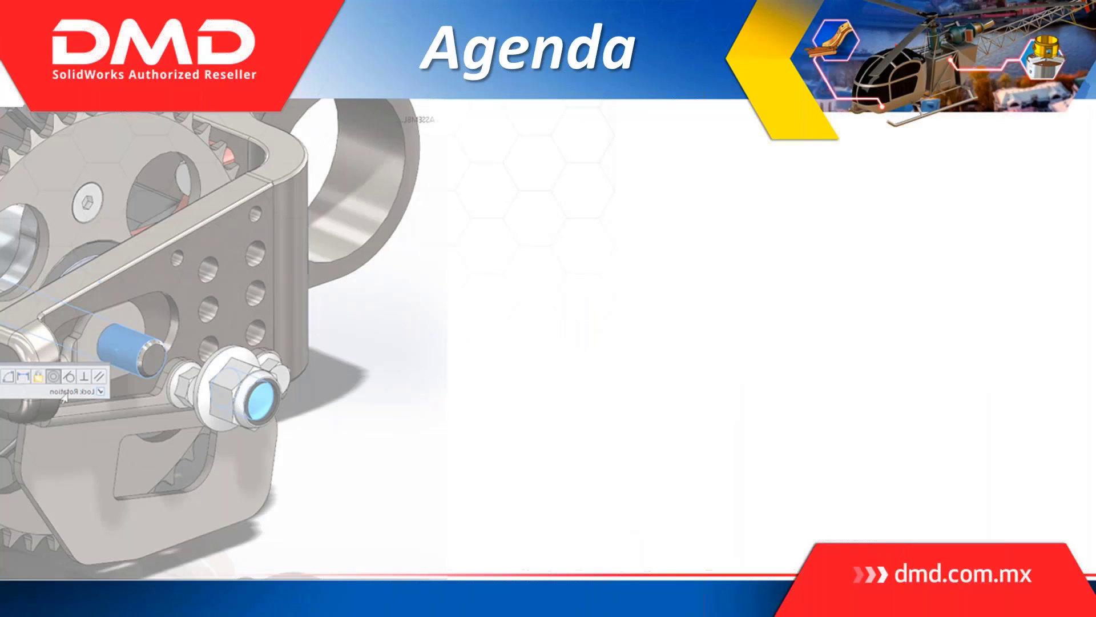